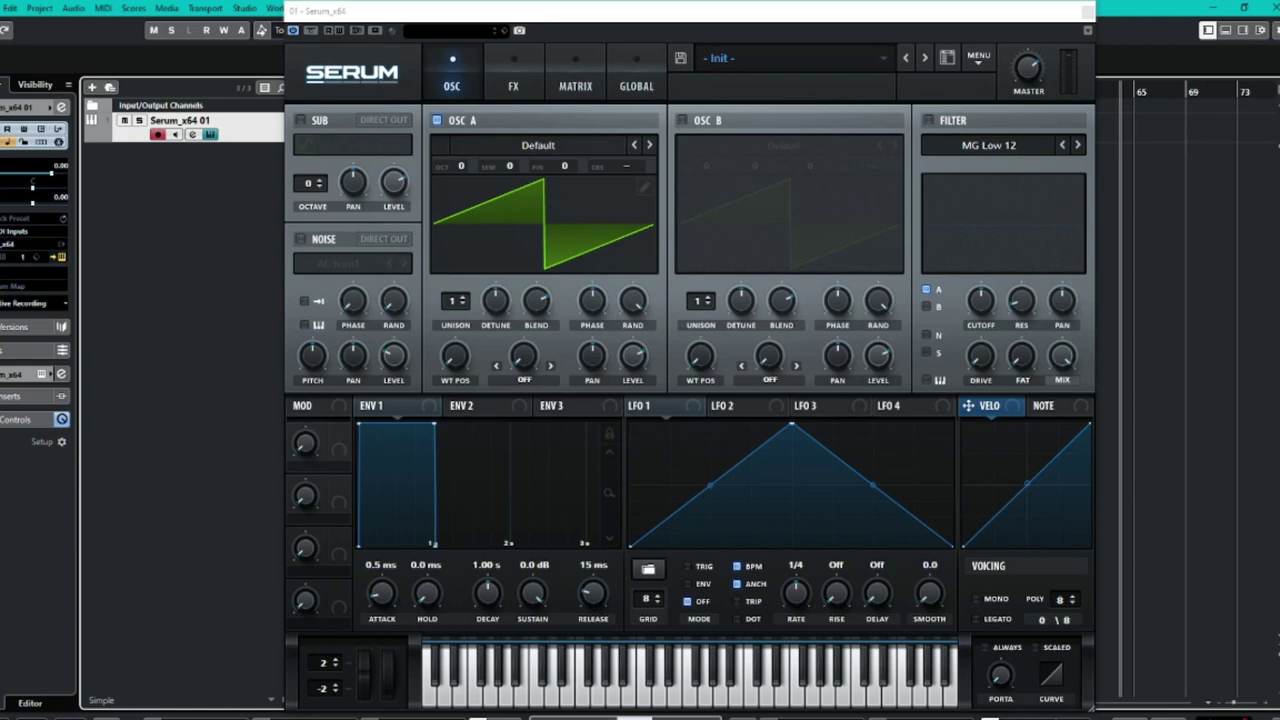
- Browse the Ambient Mode Bass, Pads and Drones submenus of the preset menu without loading anything
click(855, 60)
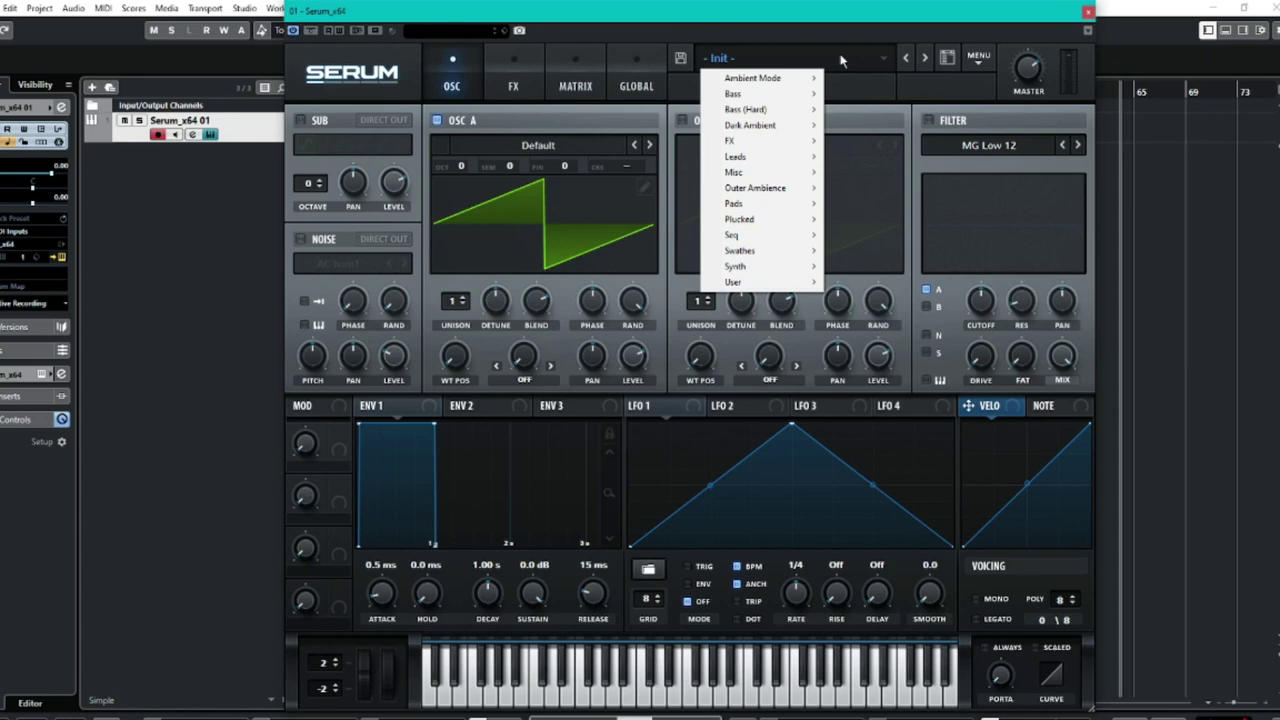
mouse_move(778, 82)
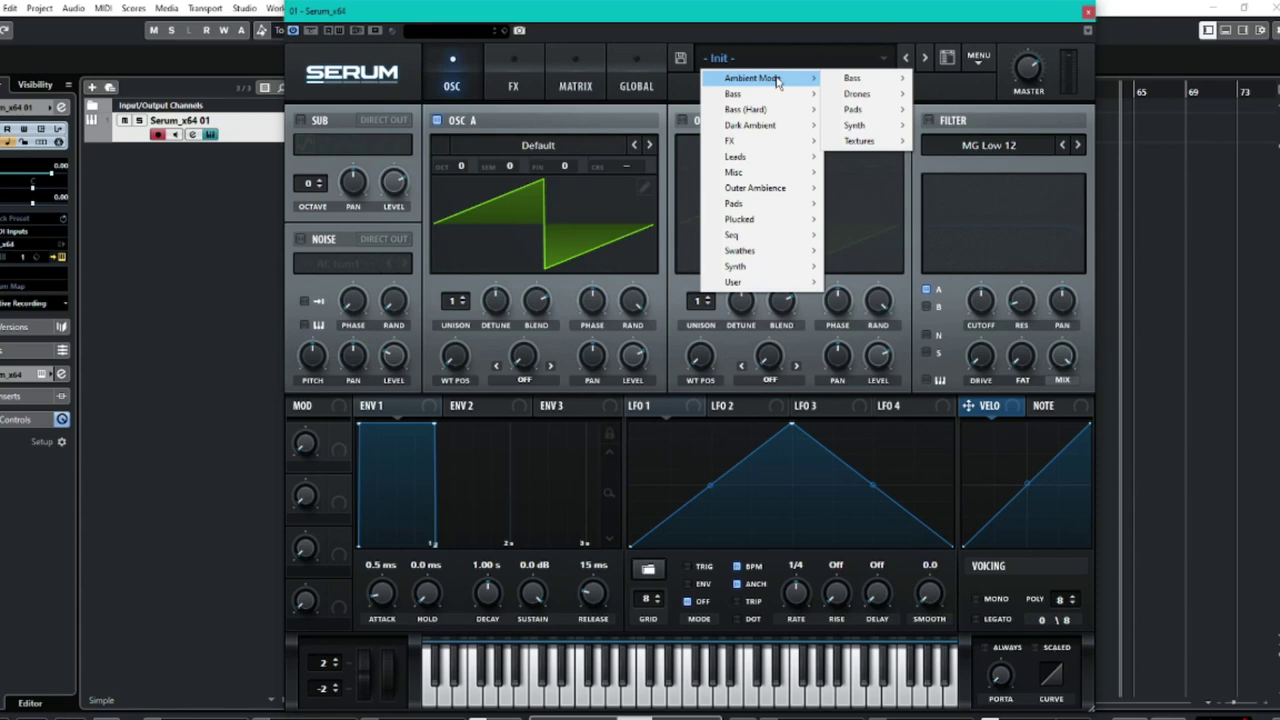
mouse_move(736, 129)
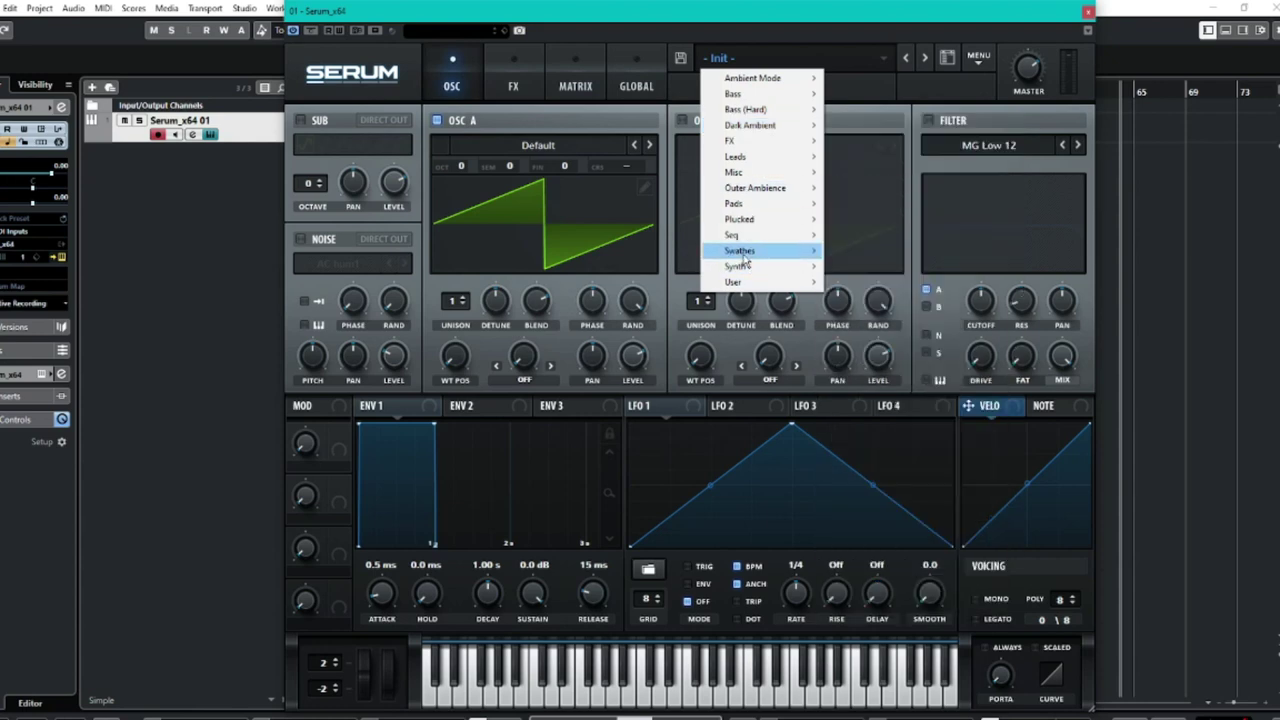
click(936, 22)
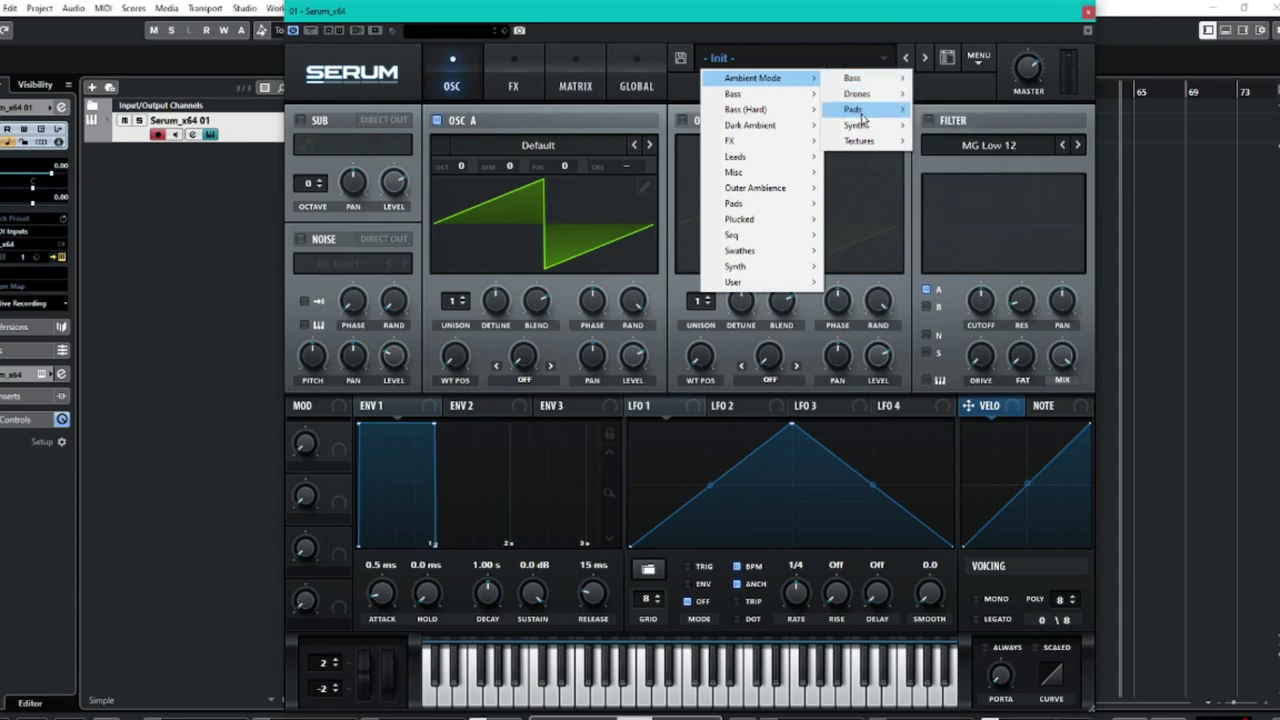
mouse_move(862, 114)
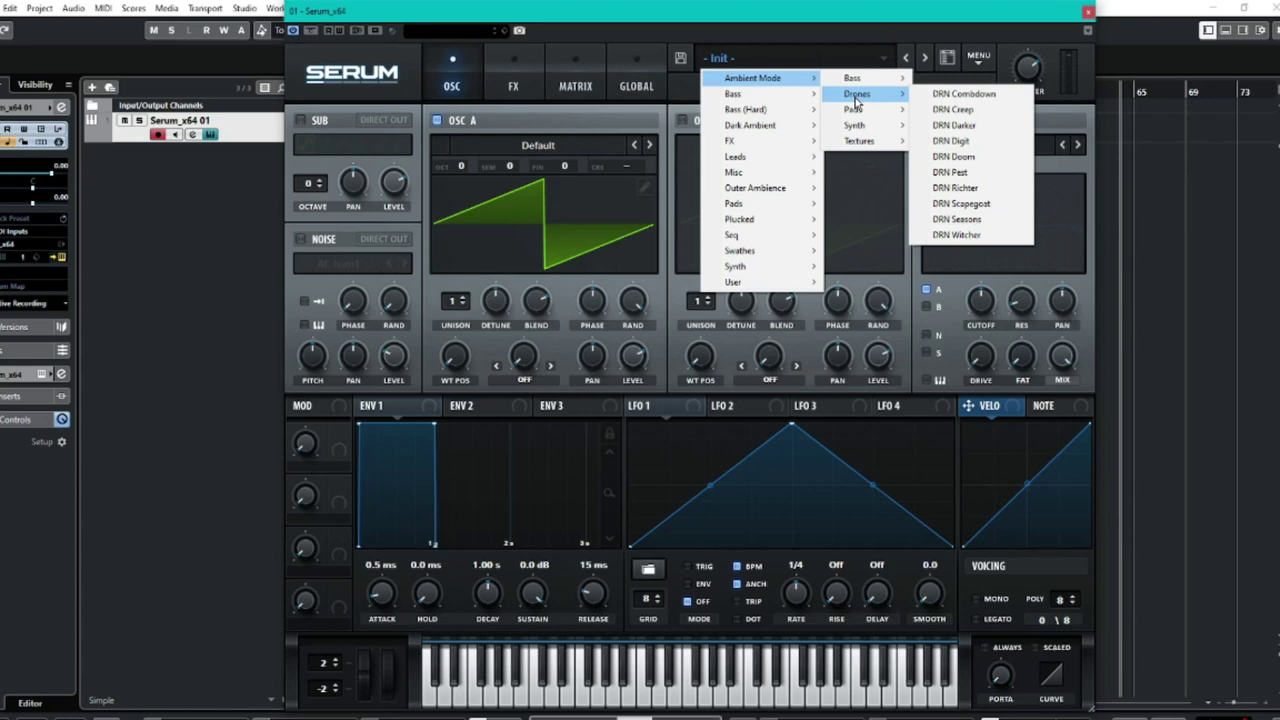
- Open the full preset browser and scroll the Ambient Mode list back to the top
click(947, 57)
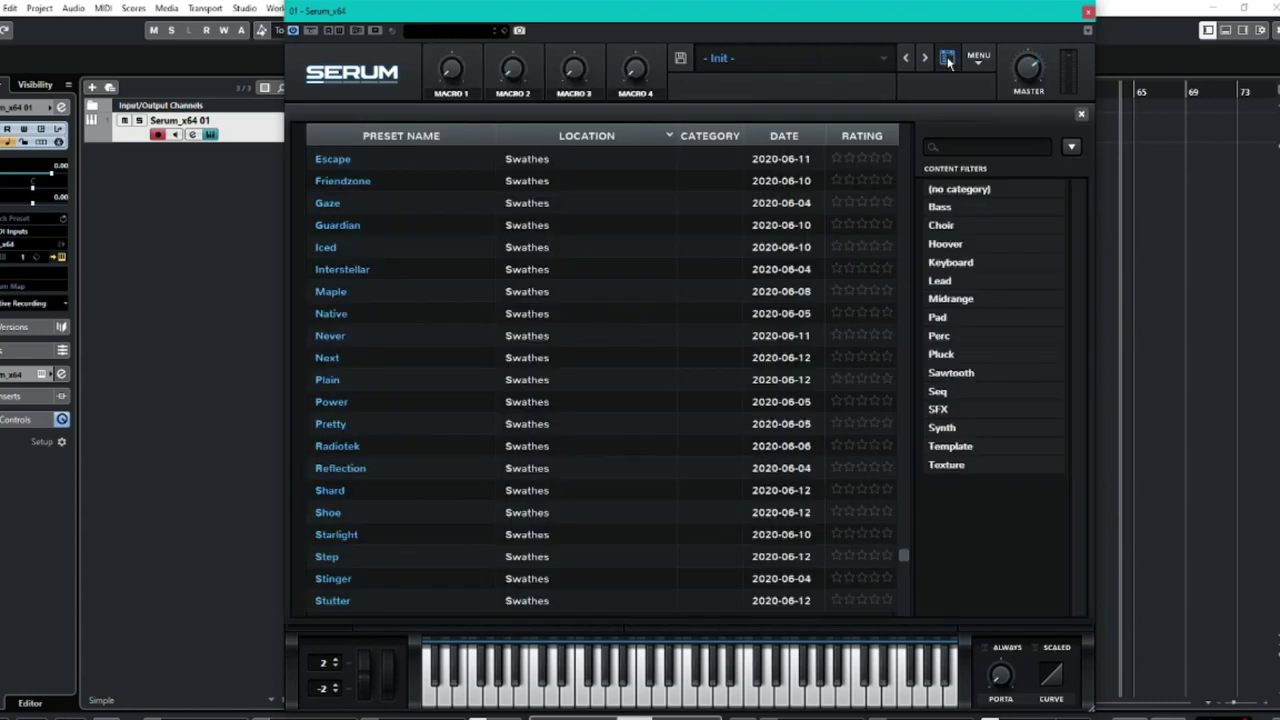
scroll(737, 289, up, 1)
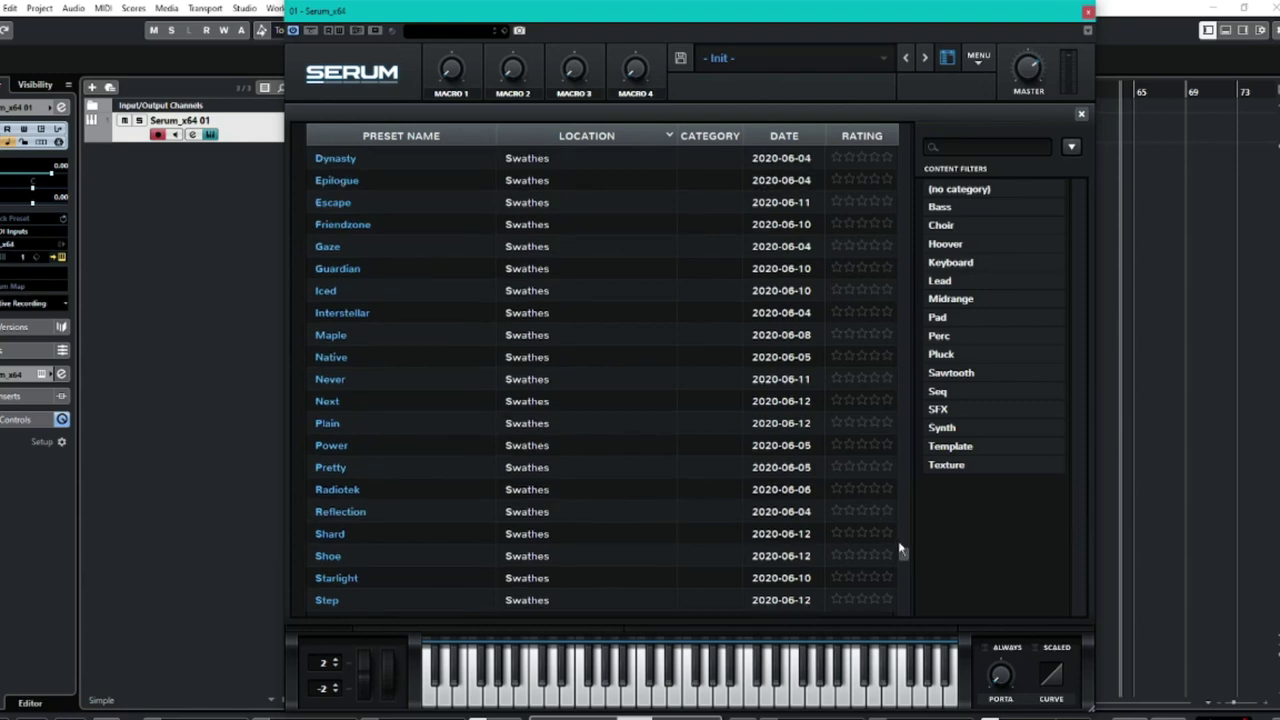
drag(900, 551, 923, 115)
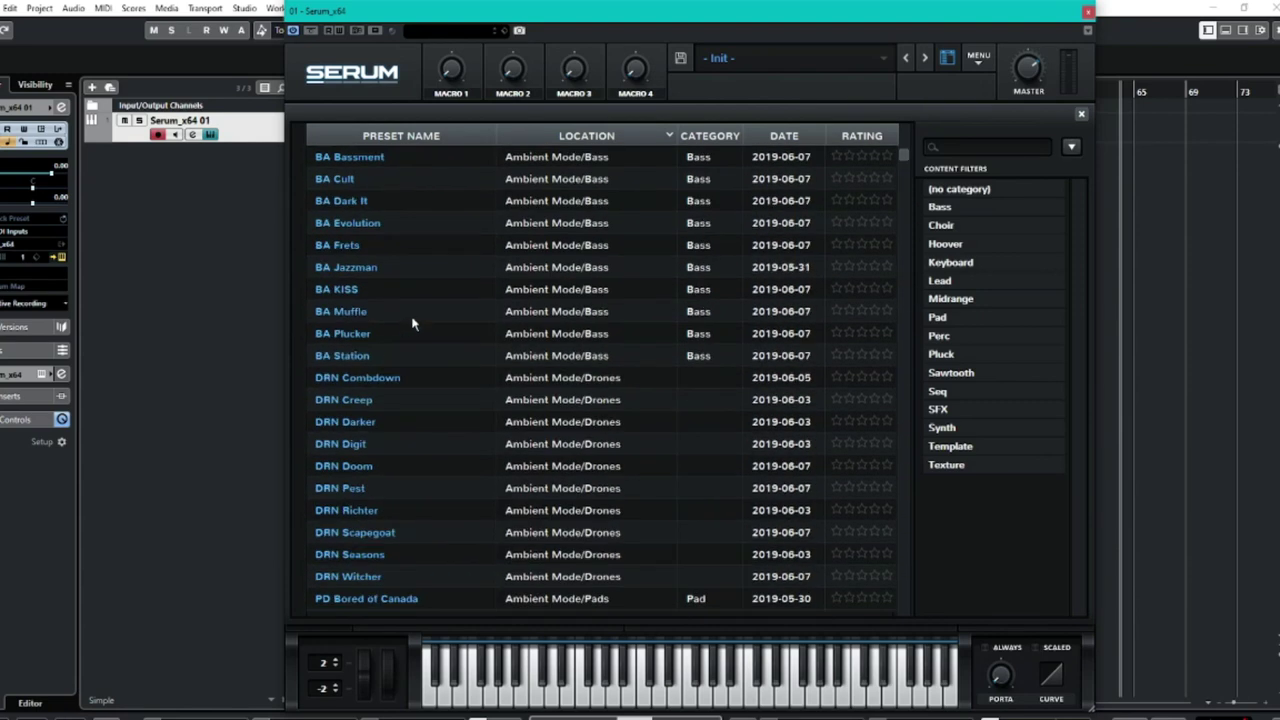
scroll(549, 216, down, 3)
scroll(555, 222, up, 1)
scroll(558, 225, down, 2)
scroll(563, 229, up, 1)
scroll(565, 232, up, 3)
- Glance at the preset category menu again, then load the BA Bassment preset
click(776, 62)
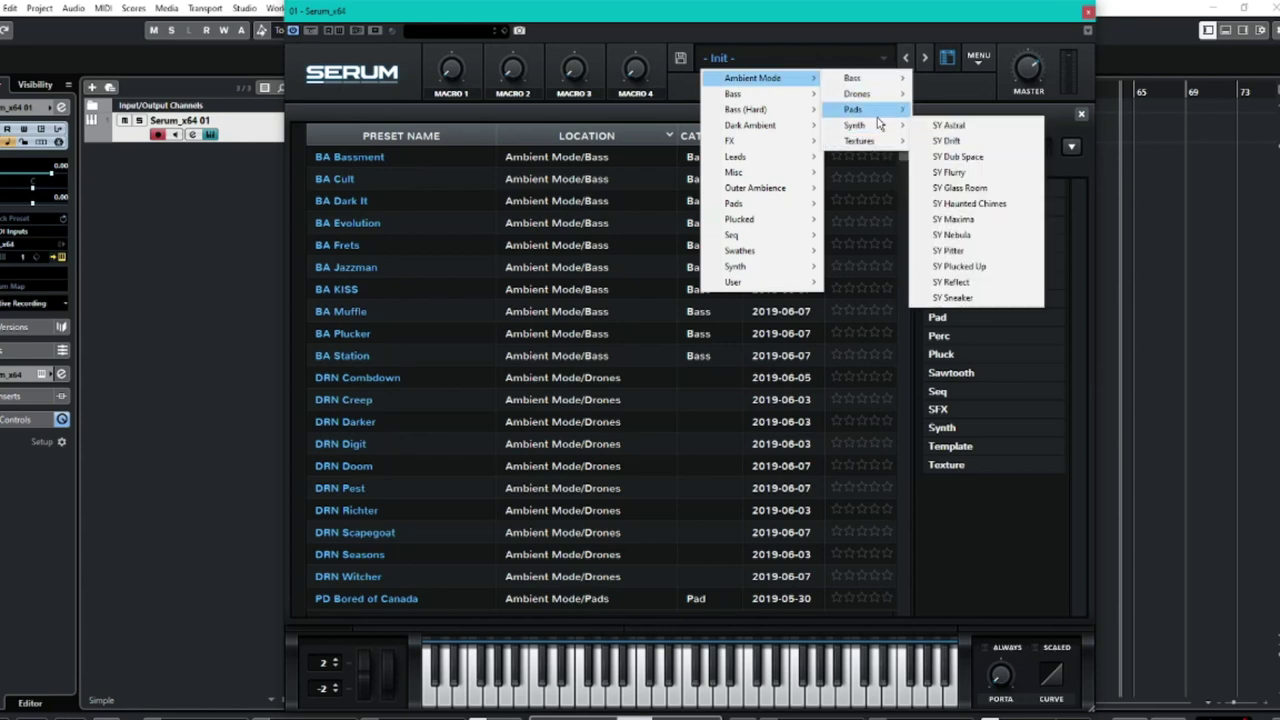
click(947, 57)
click(947, 57)
click(947, 57)
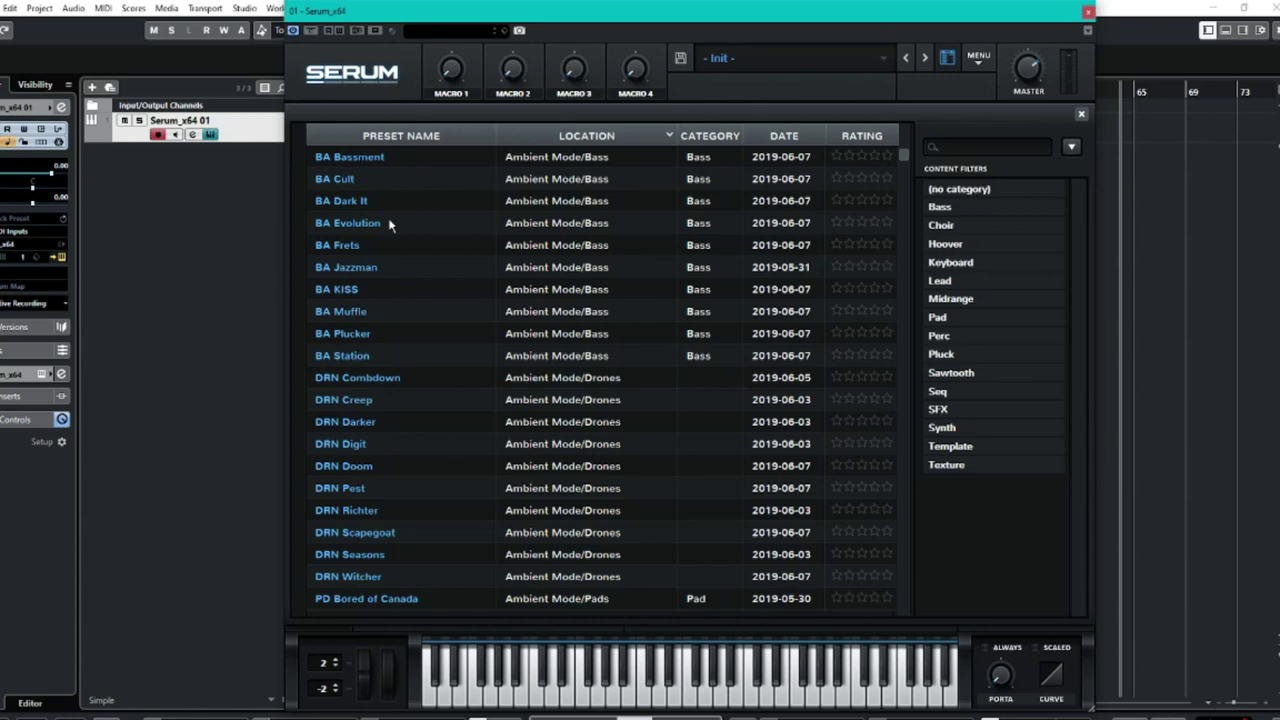
double_click(389, 160)
- Confirm loading BA Bassment, view the synth panel, then bring the preset browser back
click(922, 347)
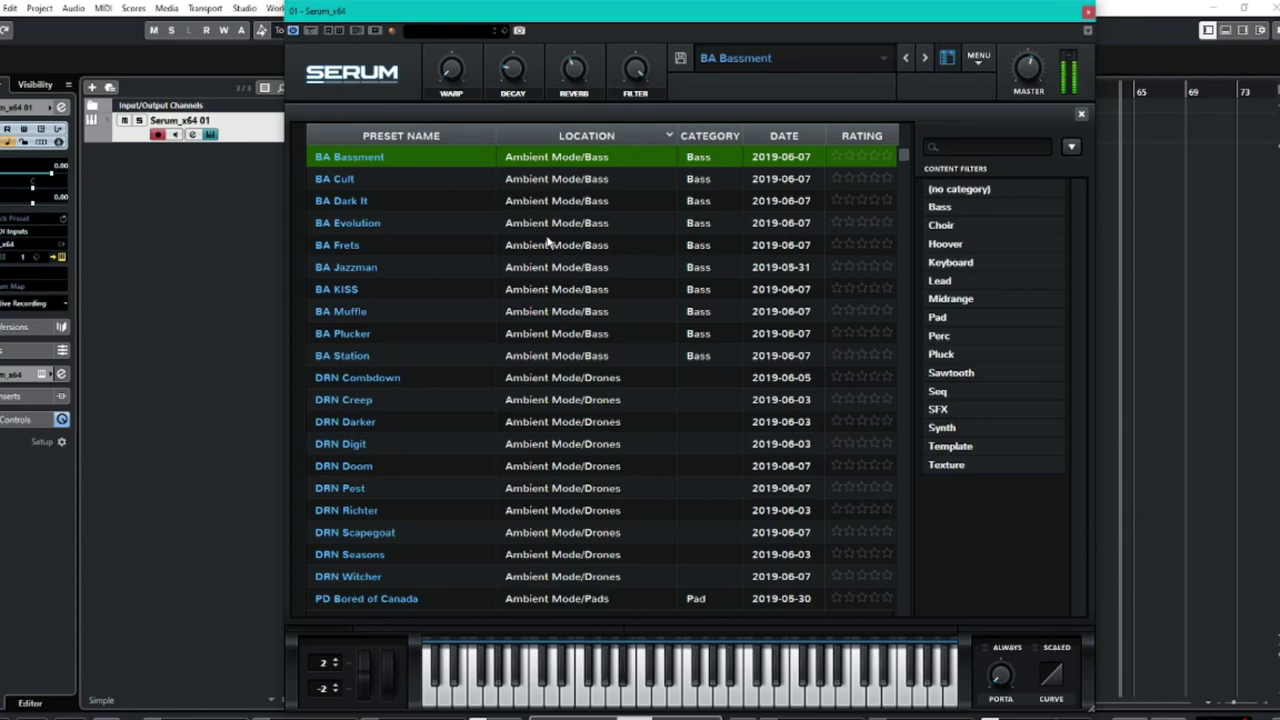
click(1081, 114)
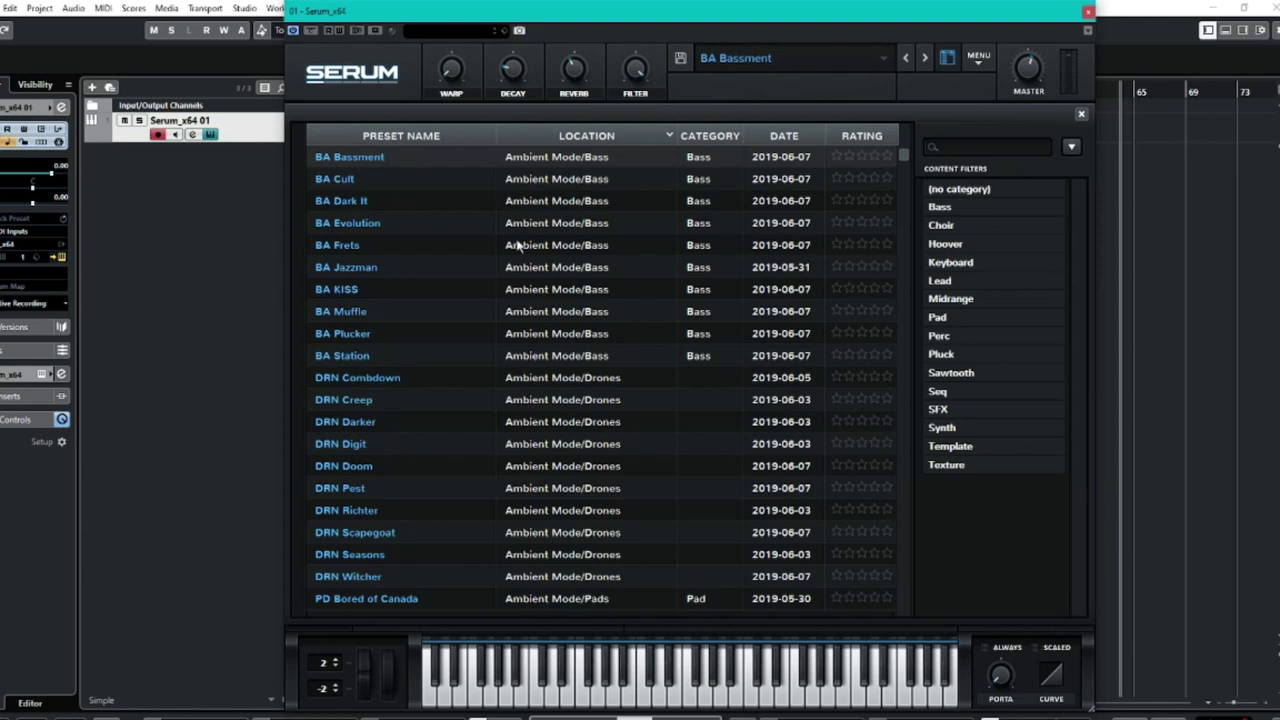
click(948, 63)
- Audition BA Plucker, nudge the master volume up, then load and confirm BA Dark It
click(367, 335)
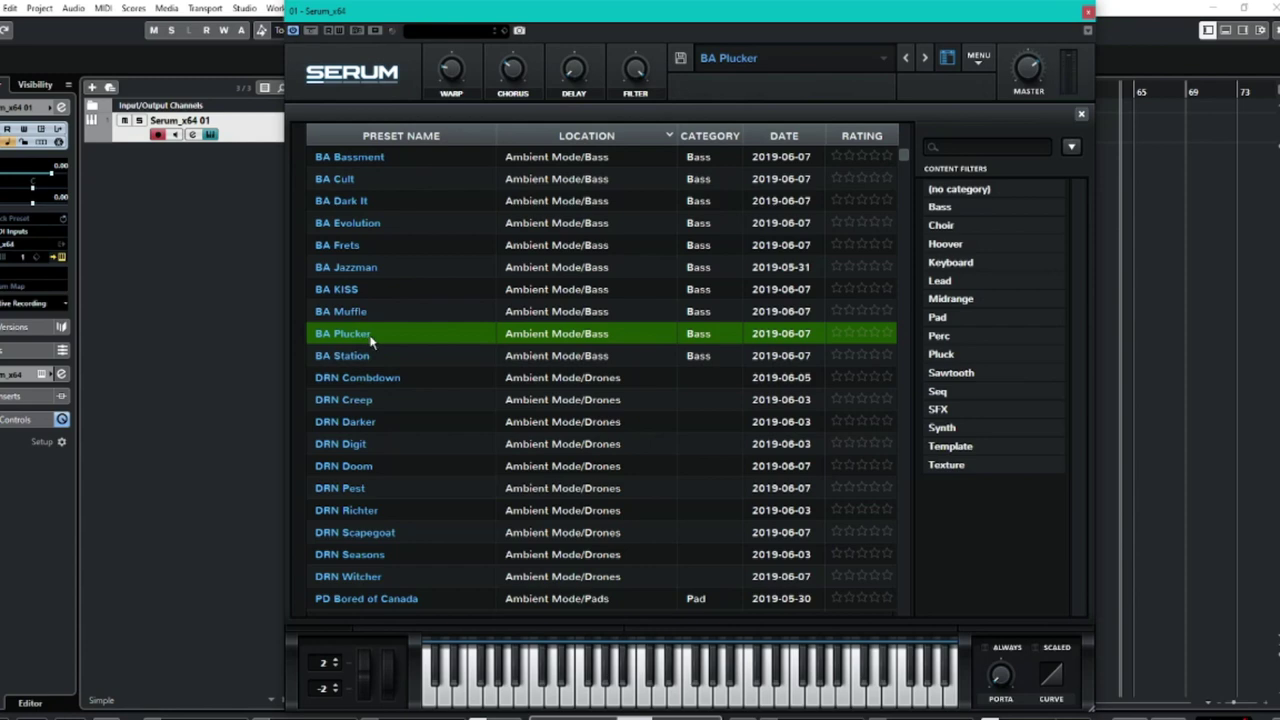
mouse_move(1028, 74)
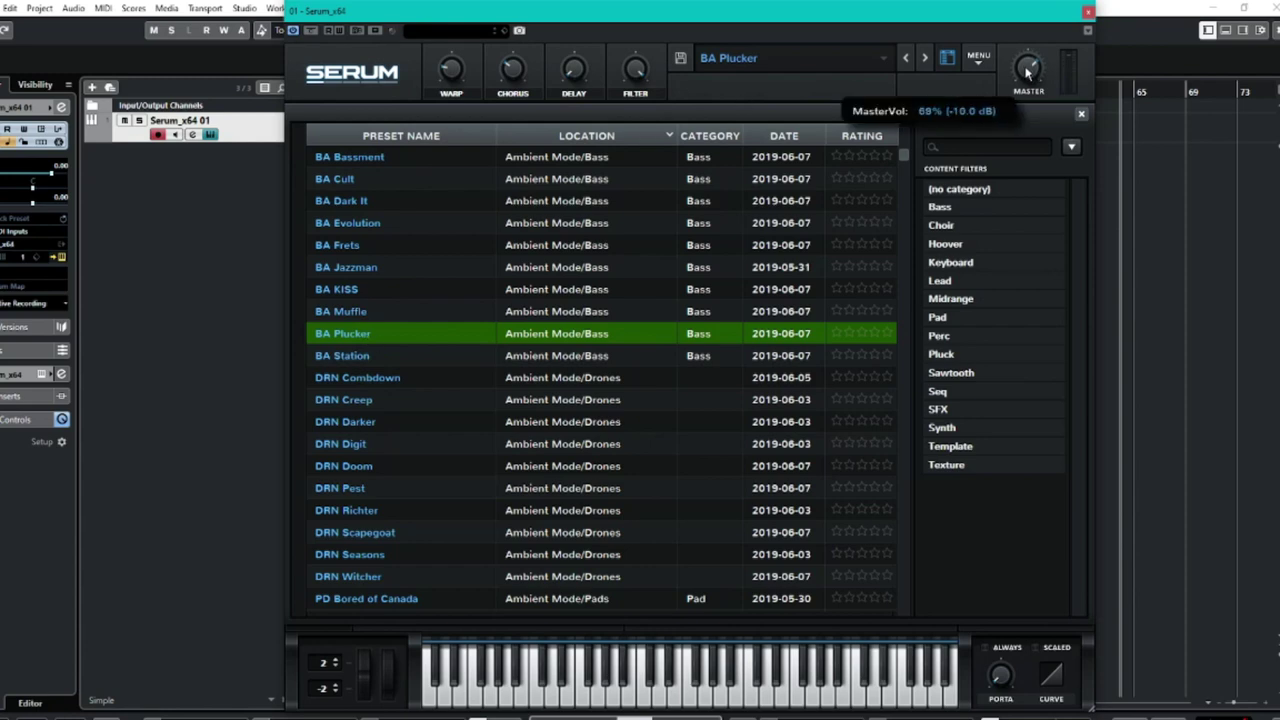
drag(1028, 74, 1024, 60)
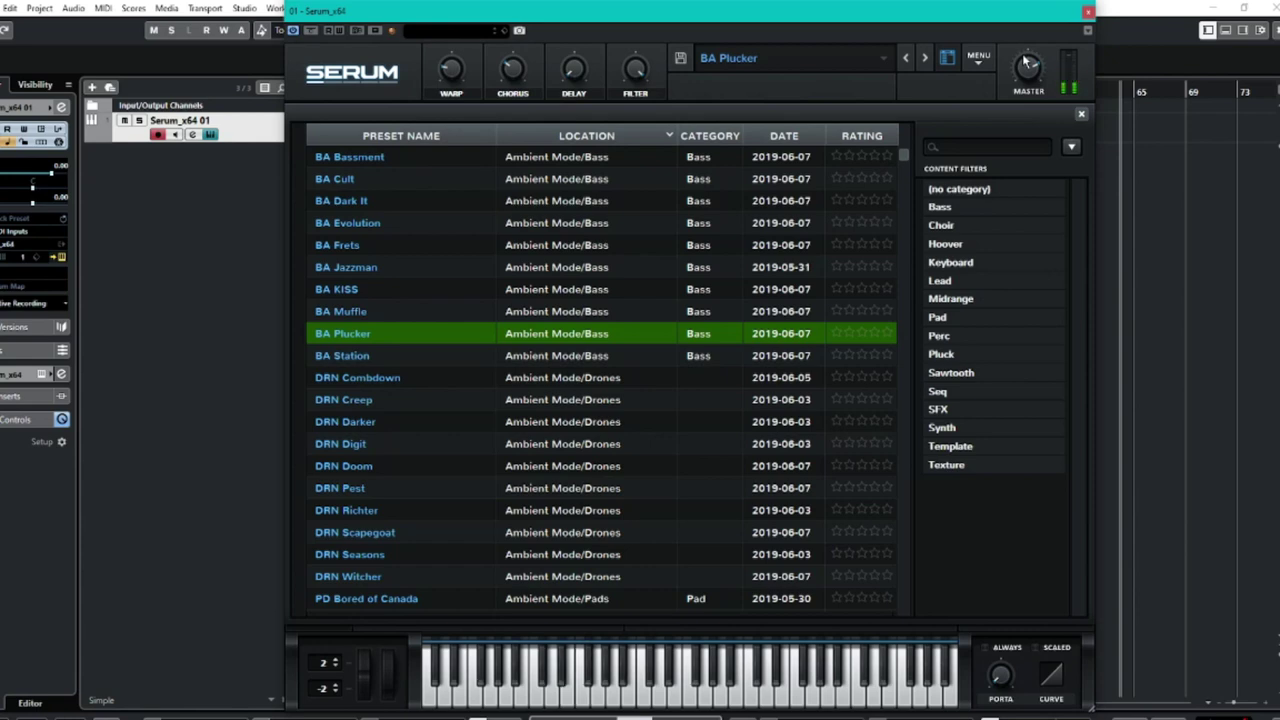
double_click(370, 204)
click(936, 348)
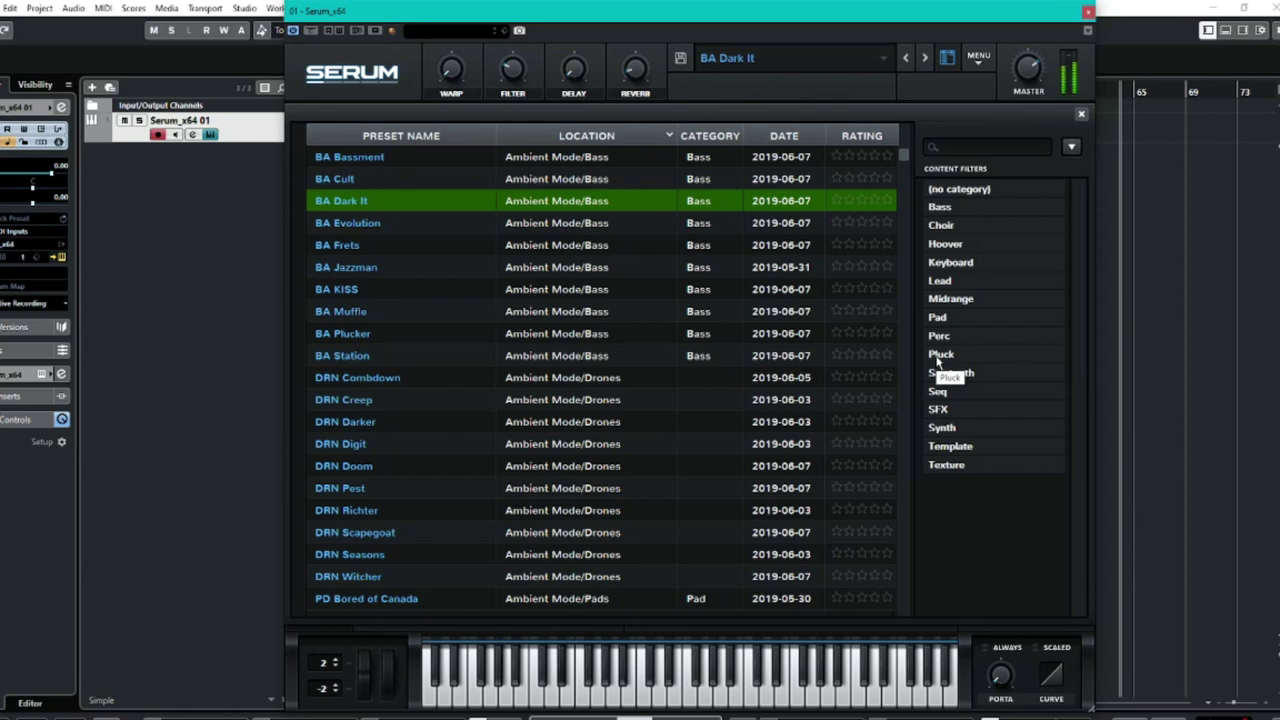
- Set BA Dark It's ENV1 attack to 2.2 ms and release to 3.77 s
click(1082, 116)
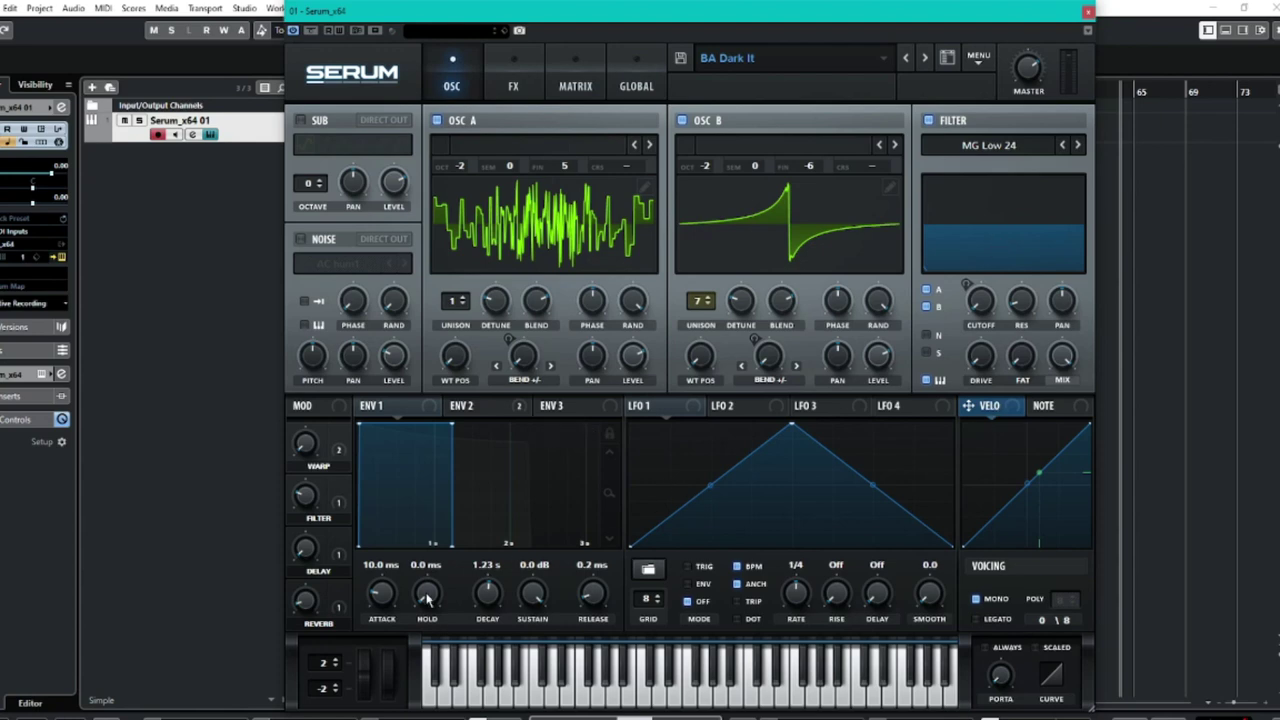
drag(381, 598, 381, 612)
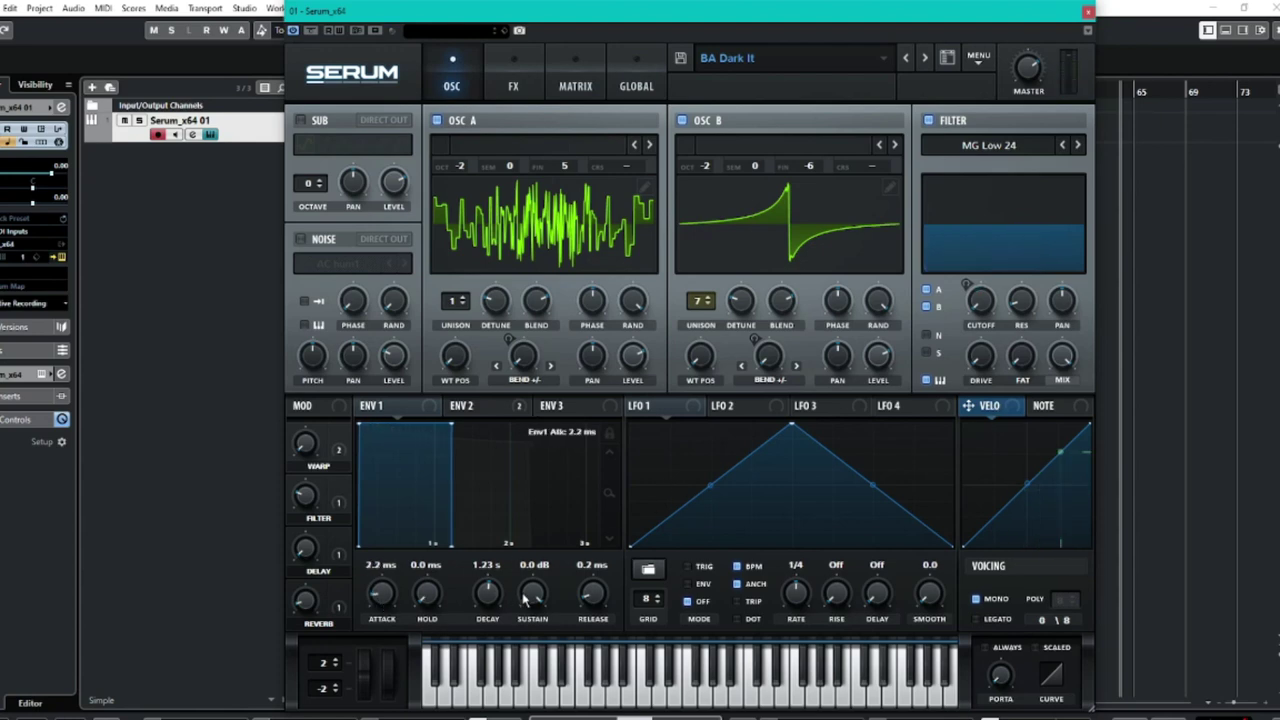
drag(593, 599, 594, 576)
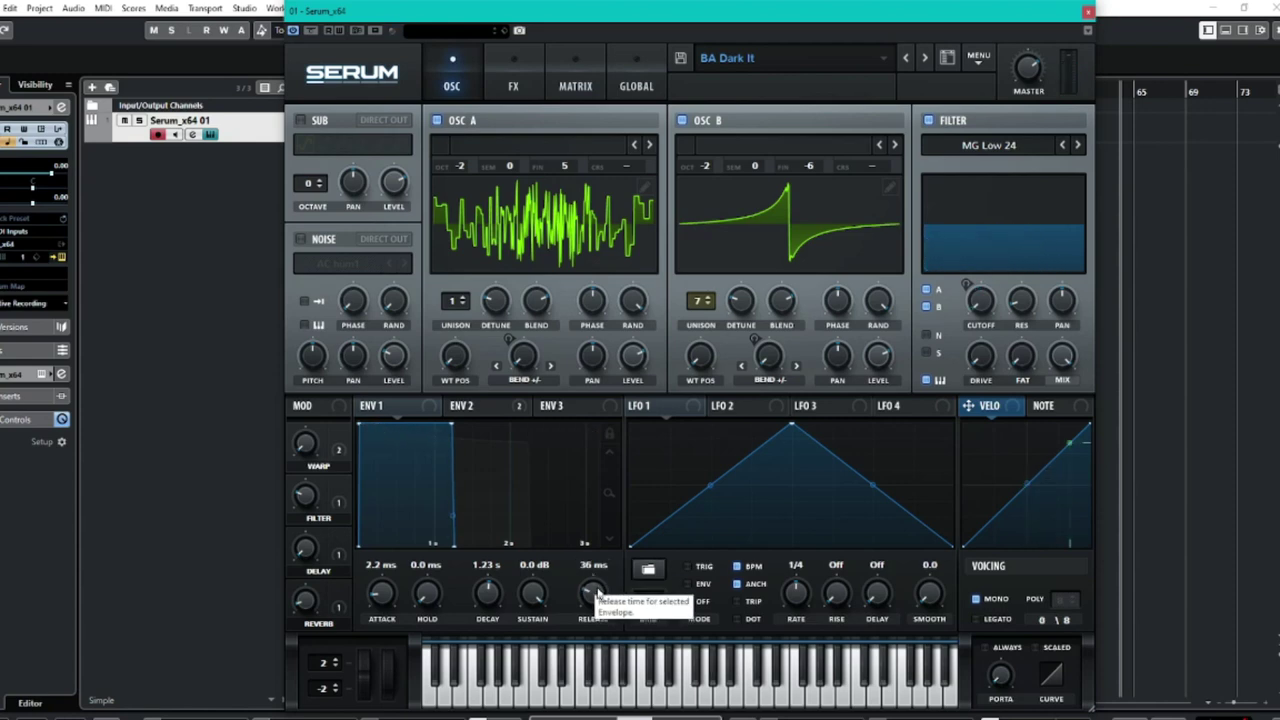
drag(597, 597, 601, 558)
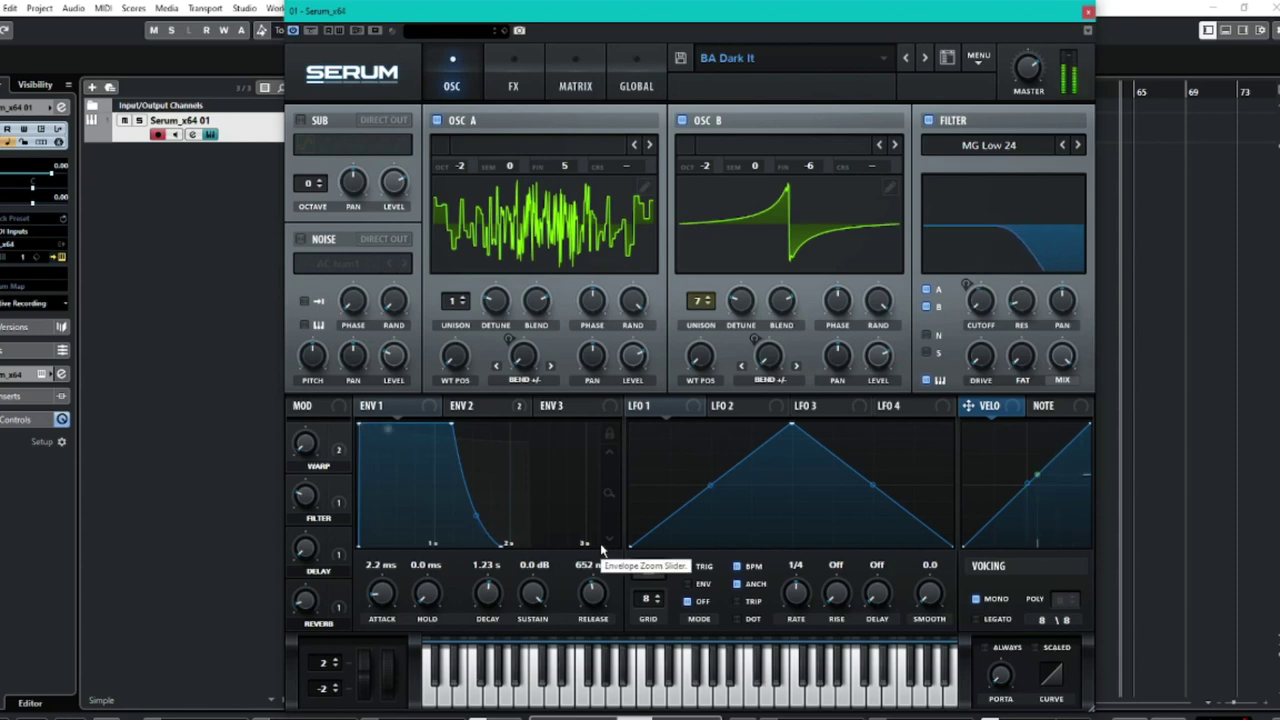
drag(594, 596, 595, 573)
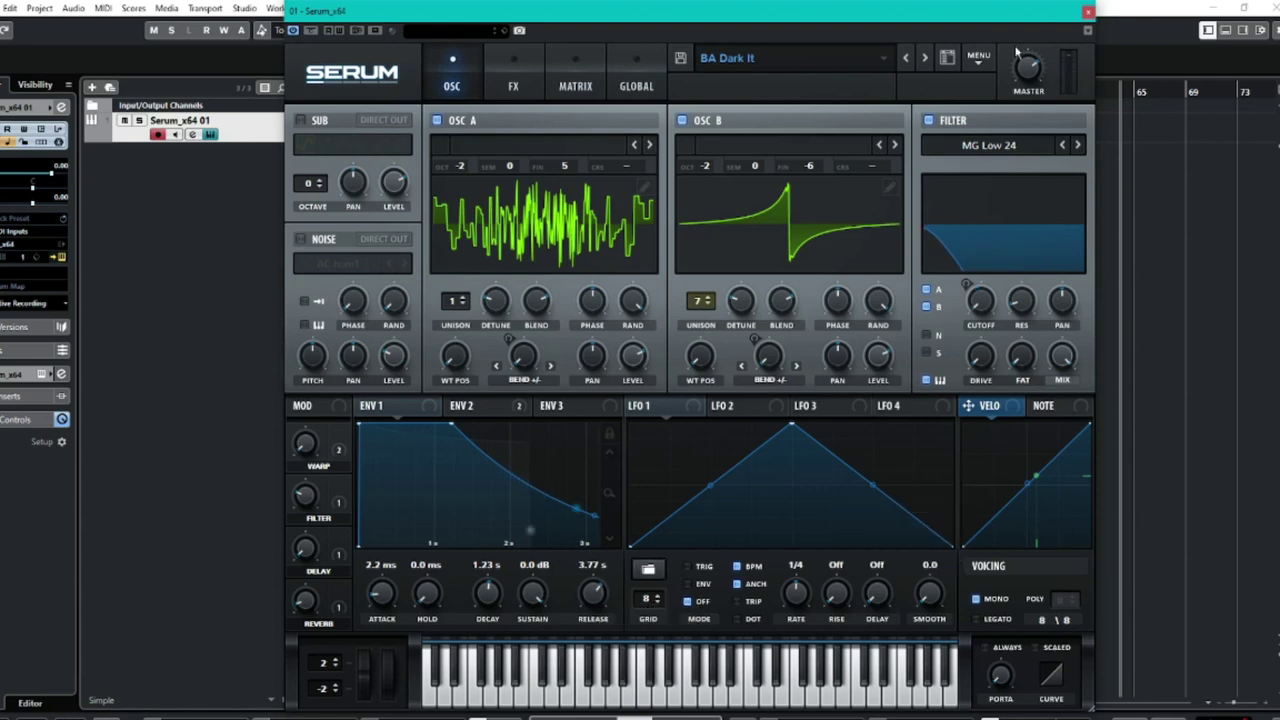
click(947, 58)
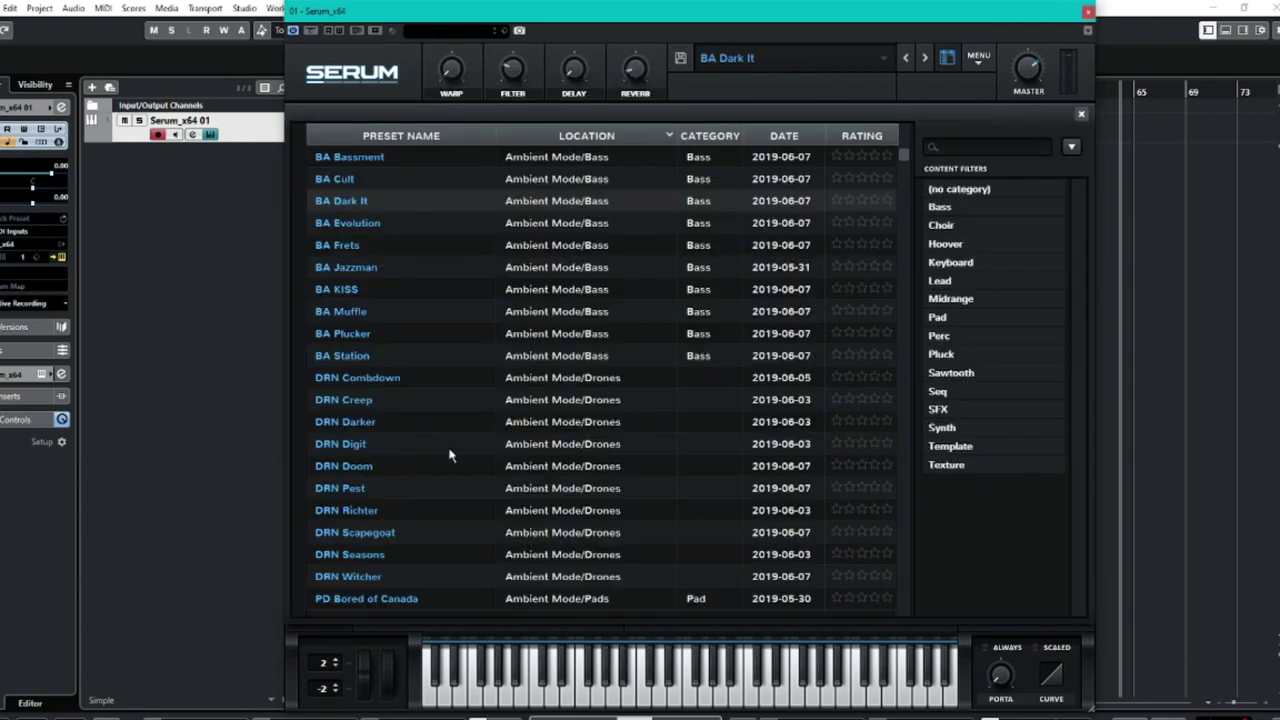
- Audition the DRN Doom drone, load DRN Richter, and return to the synth panel
scroll(450, 455, down, 1)
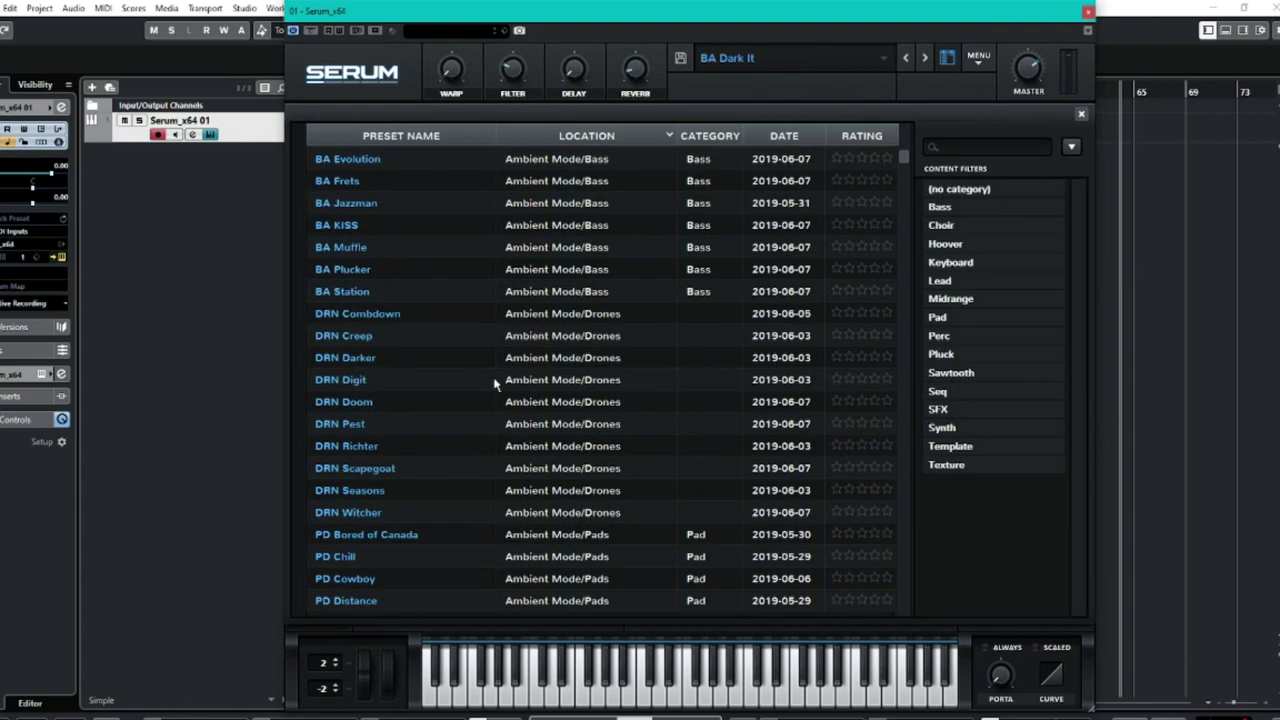
click(388, 403)
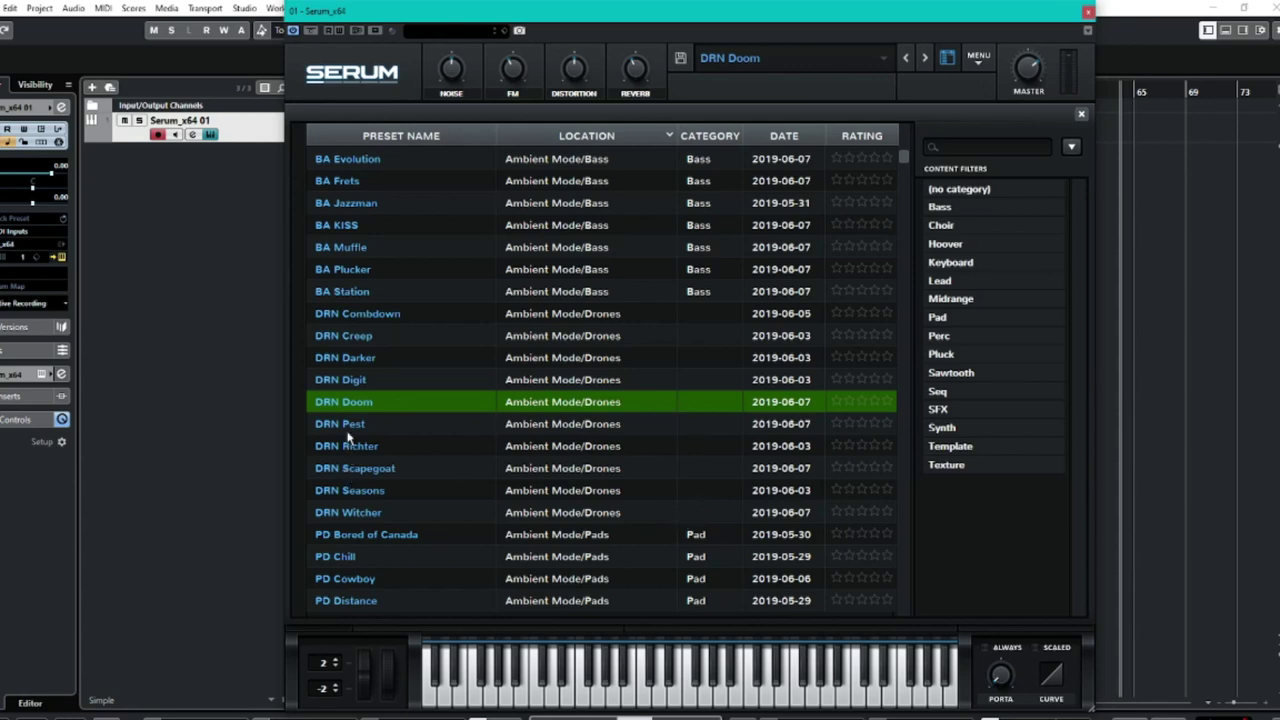
click(385, 452)
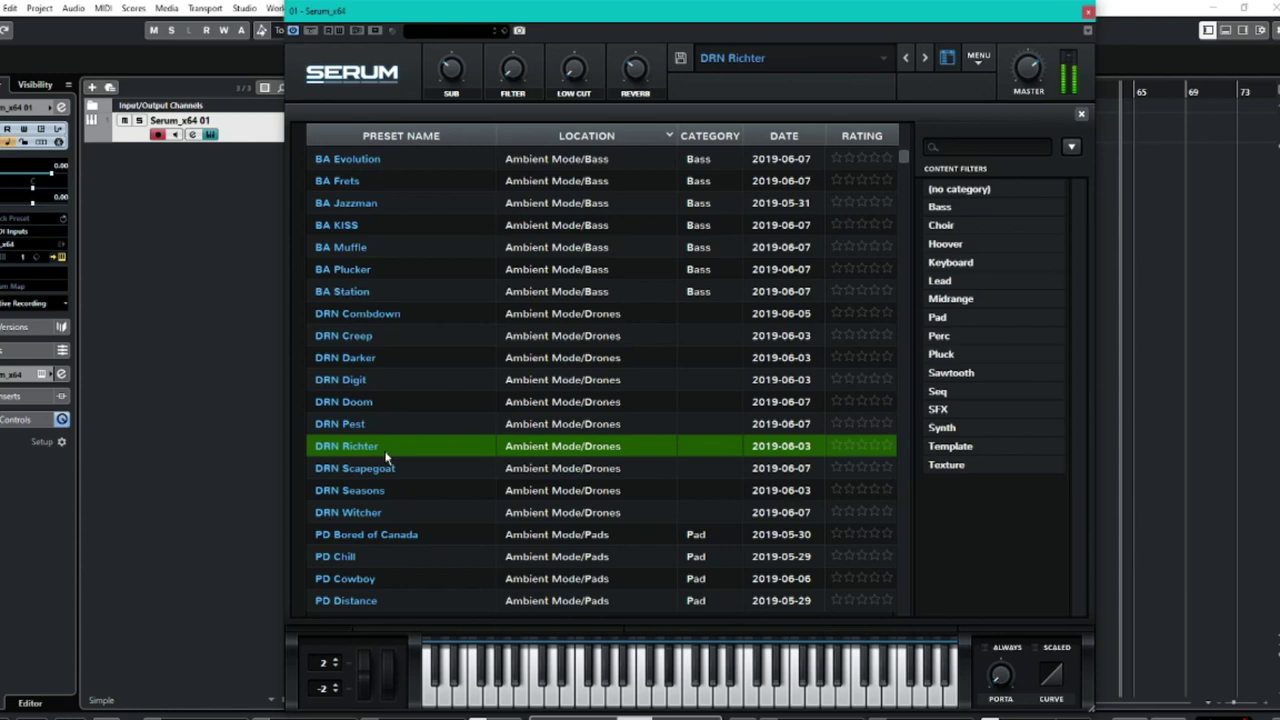
click(1081, 114)
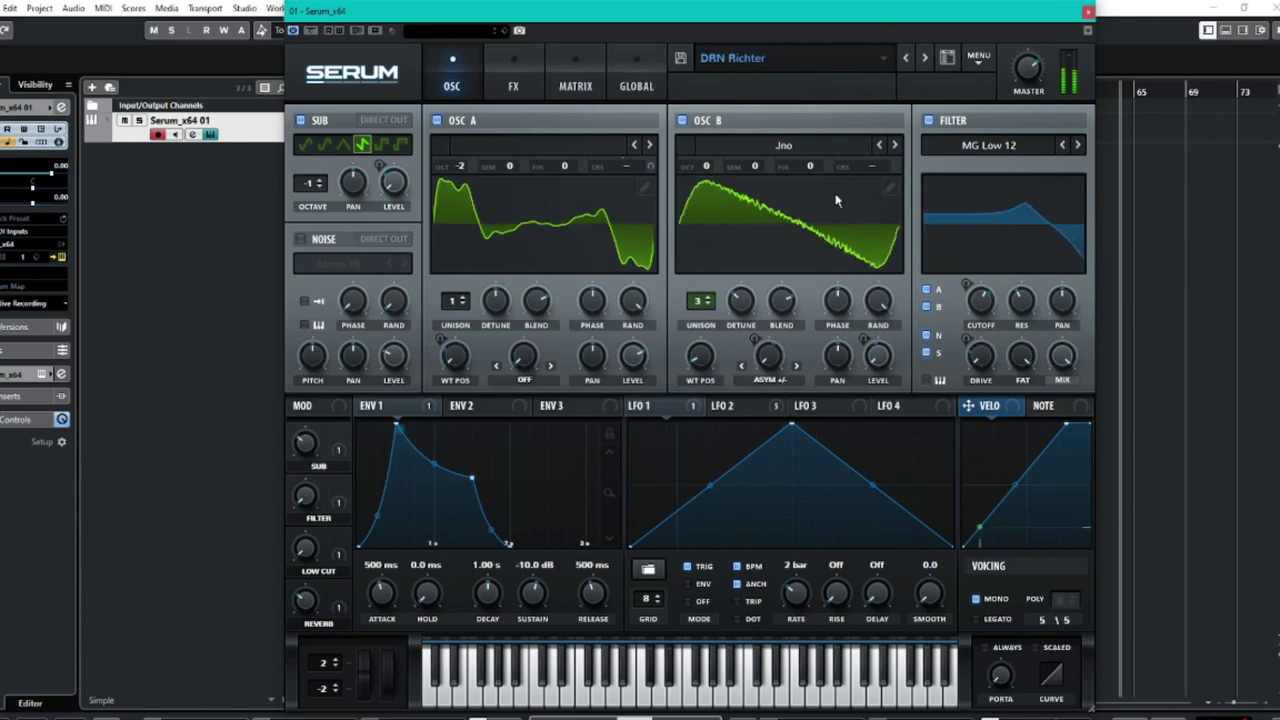
- Bring back the preset browser listing Ambient Mode Bass, Drones and Pads, keeping DRN Richter loaded
click(946, 59)
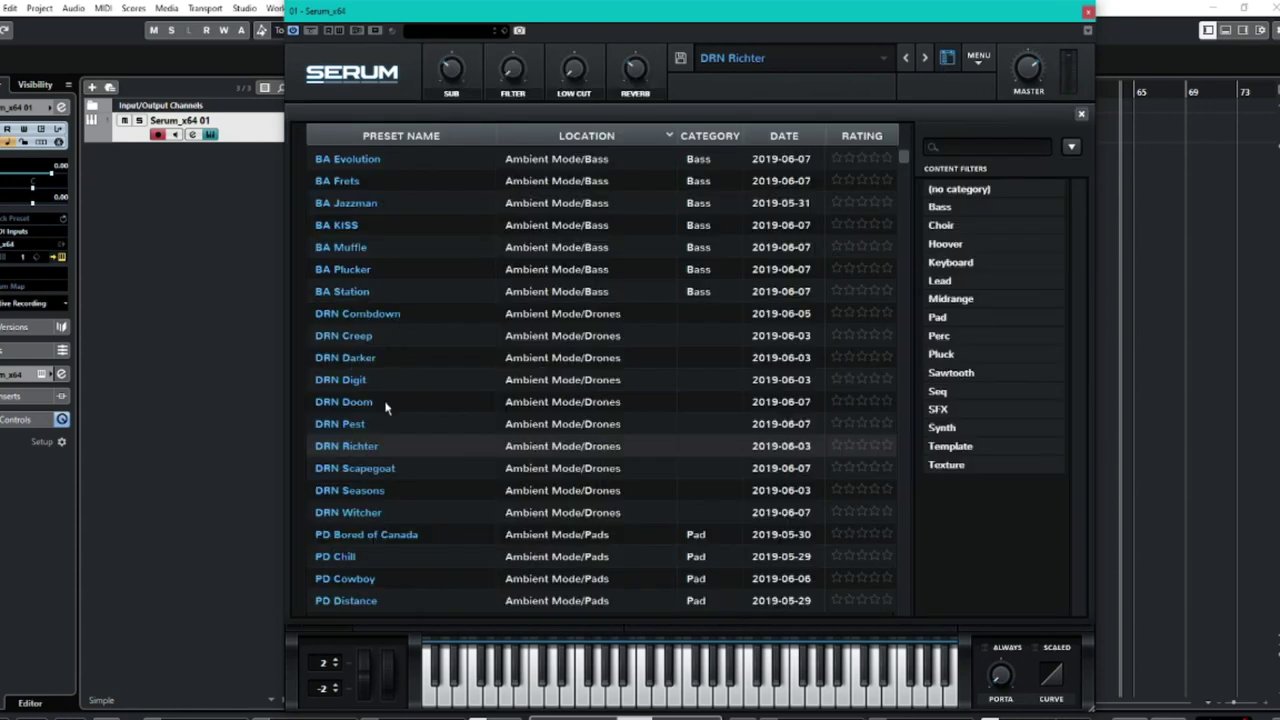
- Audition the DRN Seasons drone, then load the PD Bored of Canada pad preset
scroll(388, 410, down, 1)
click(370, 470)
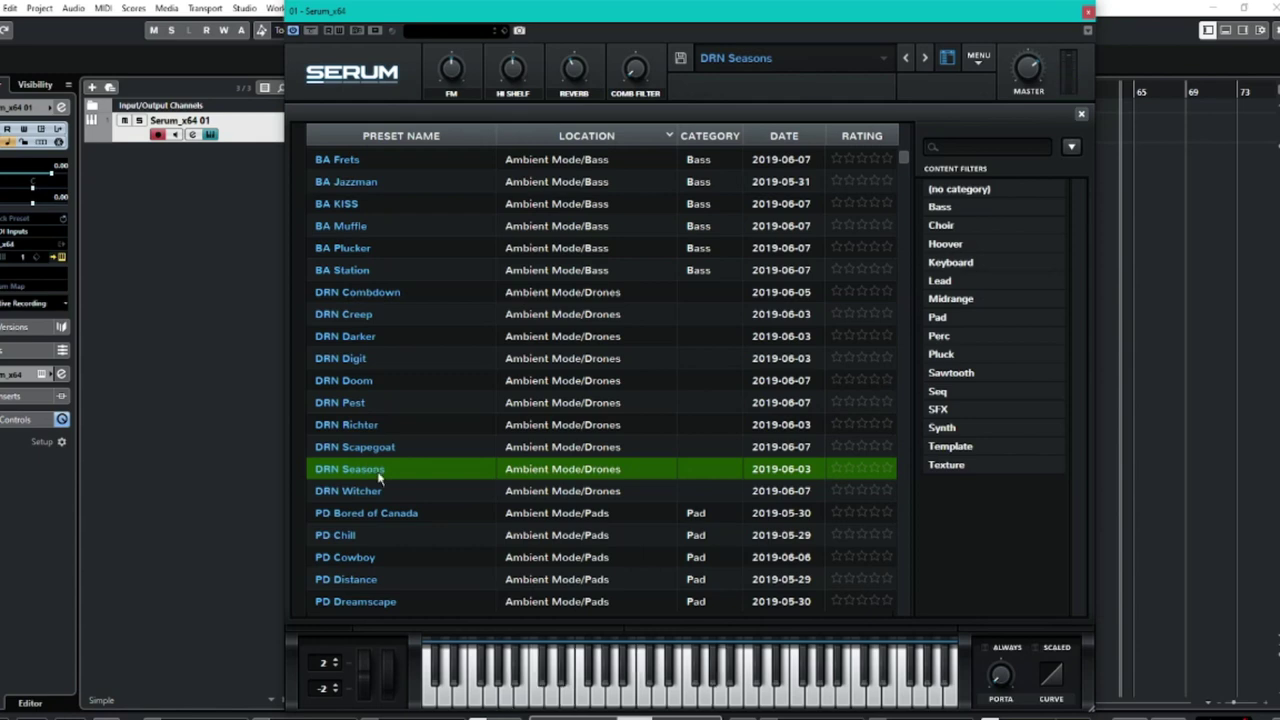
scroll(431, 510, down, 3)
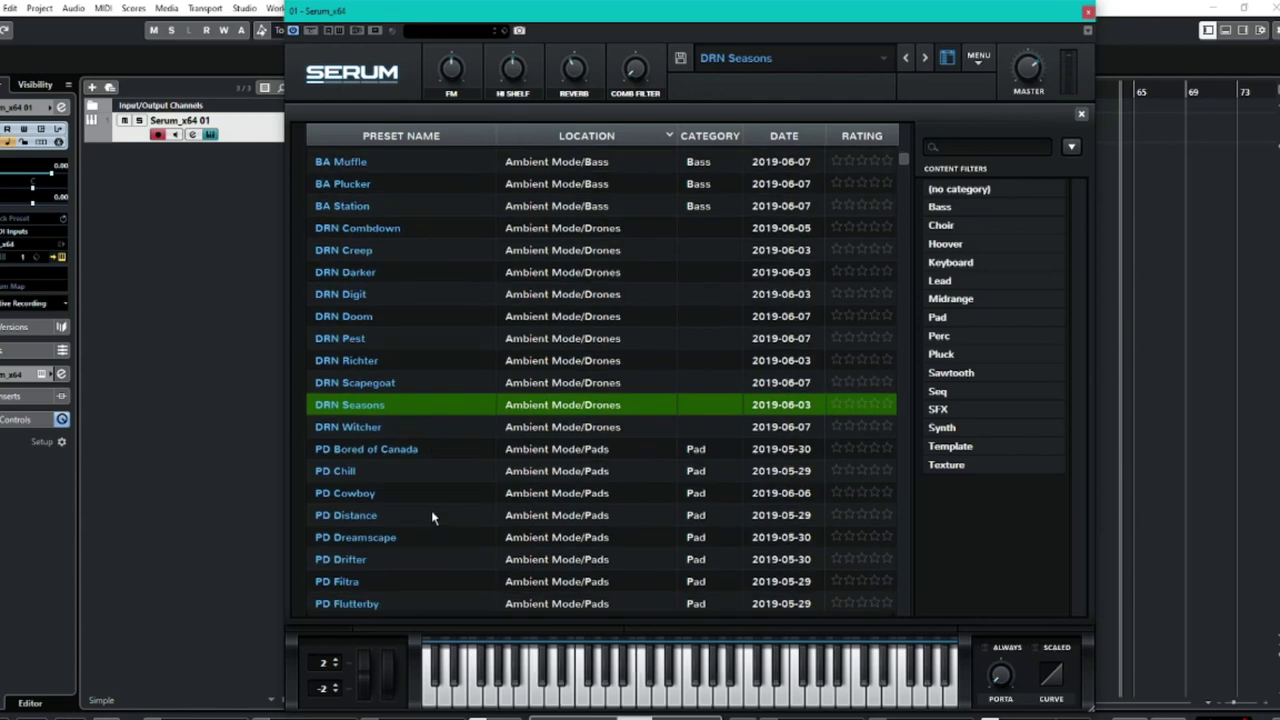
click(381, 456)
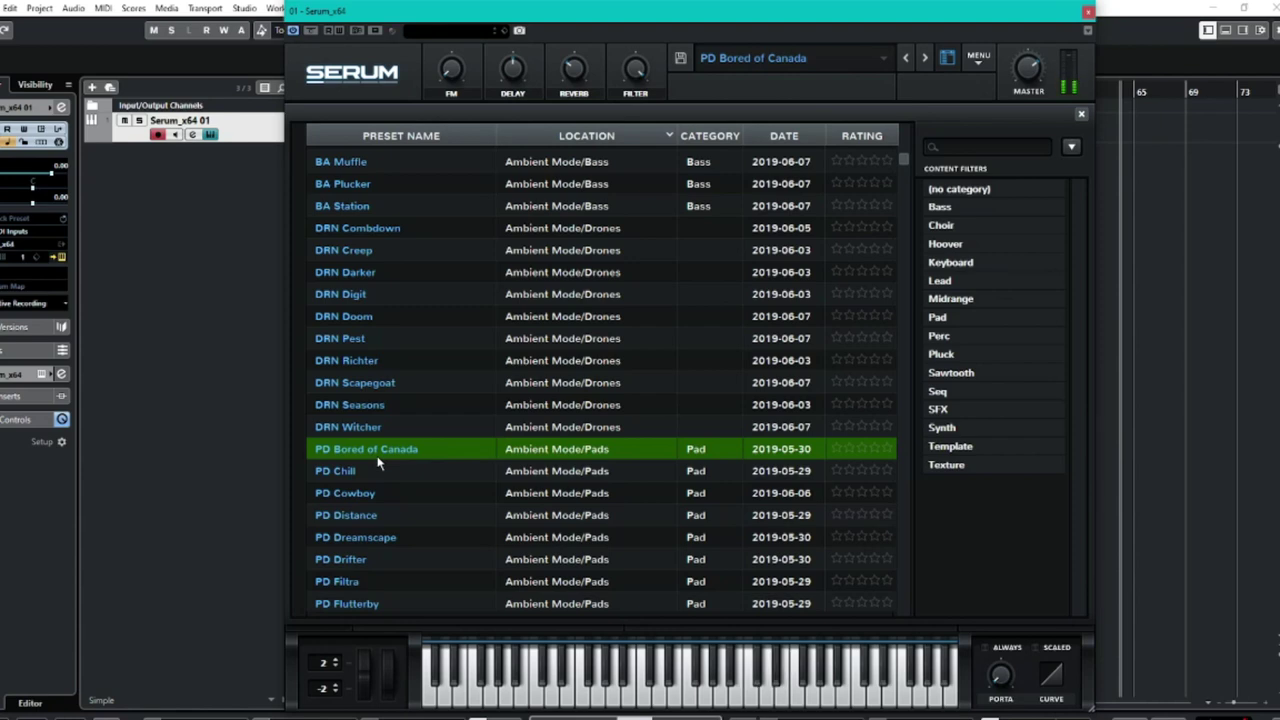
- Audition PD Dreamscape, scroll through the pads, then close the browser to view PD Reich Stutter
click(396, 542)
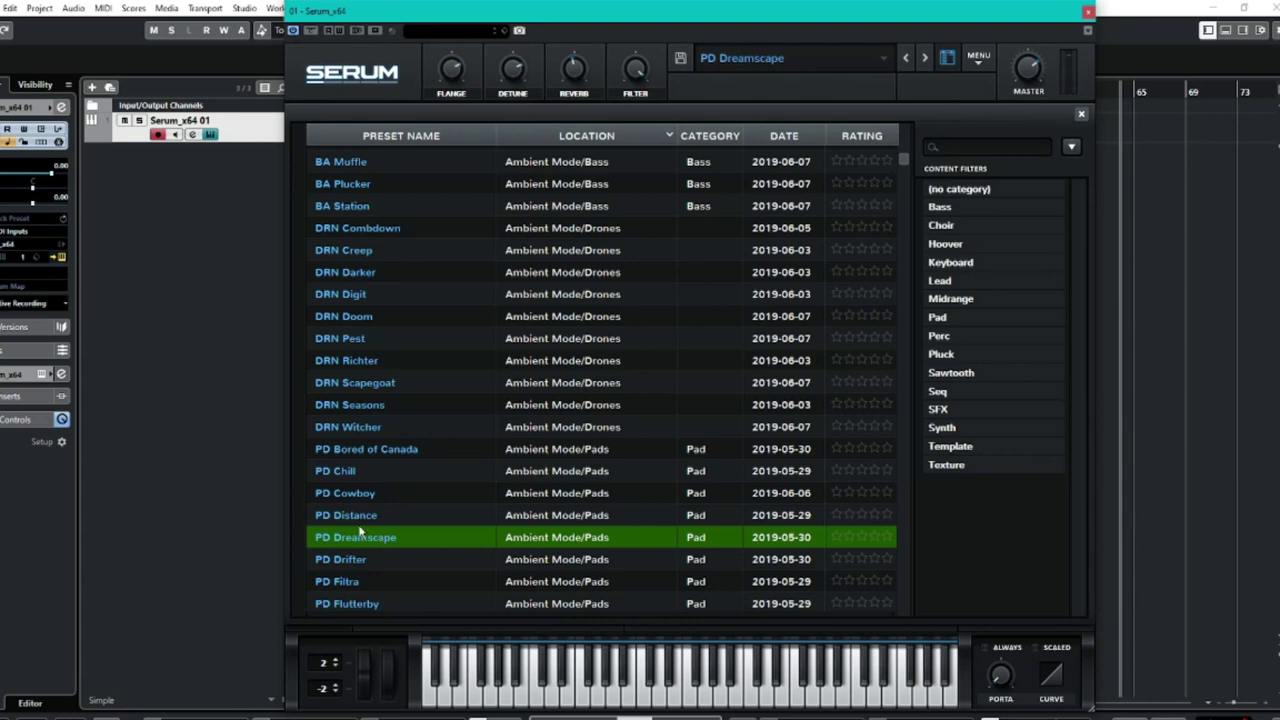
scroll(383, 543, down, 3)
scroll(388, 543, down, 6)
scroll(450, 420, down, 2)
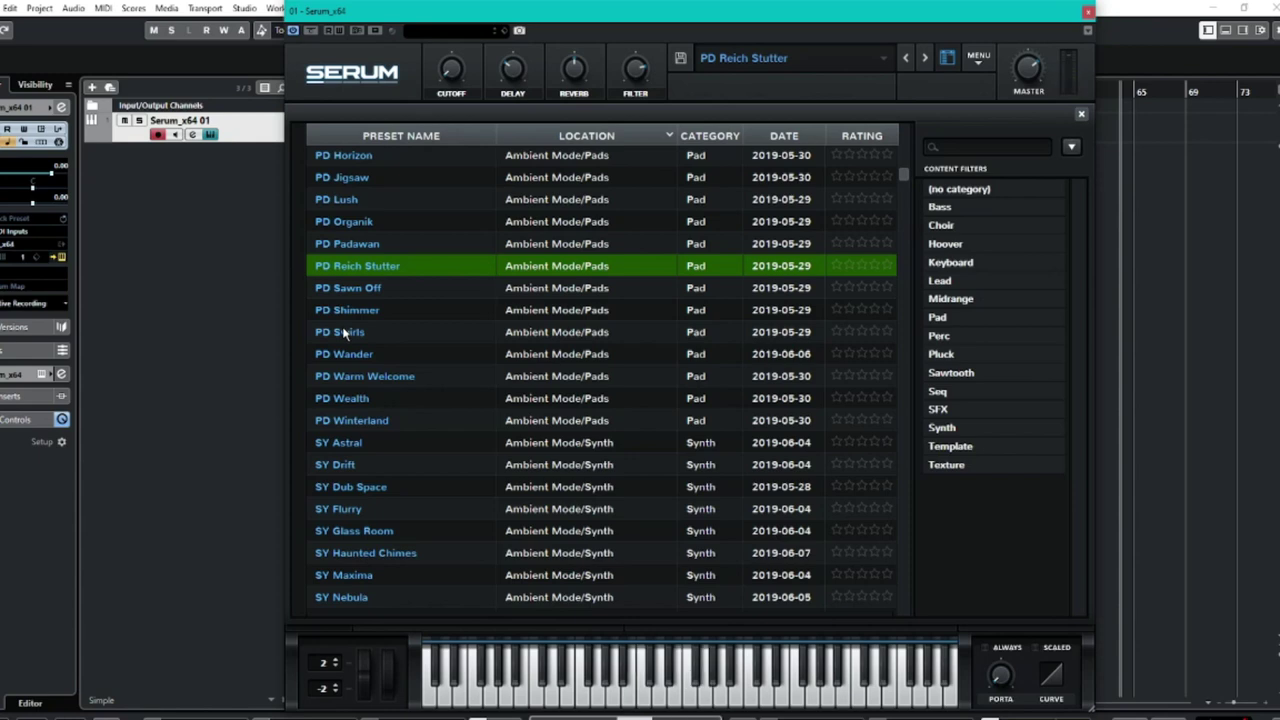
click(1081, 114)
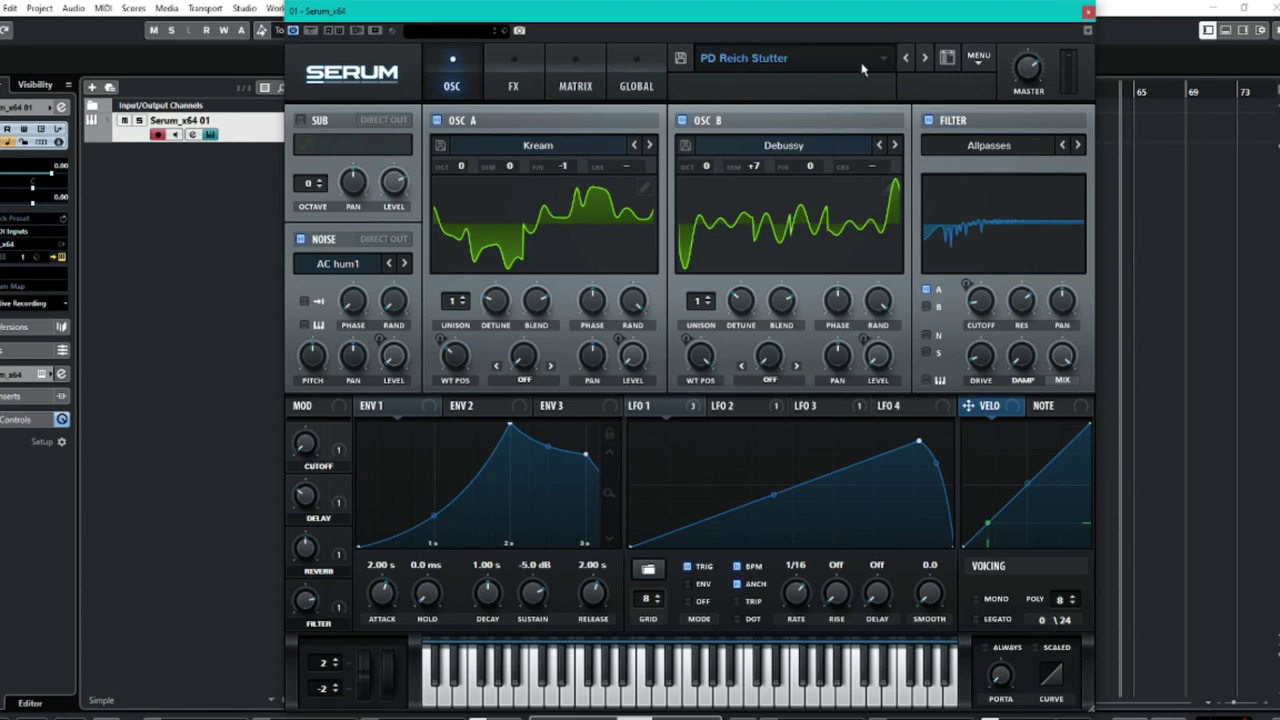
- Bring back the preset browser over the Ambient Mode pads and synths with PD Reich Stutter still loaded
click(946, 60)
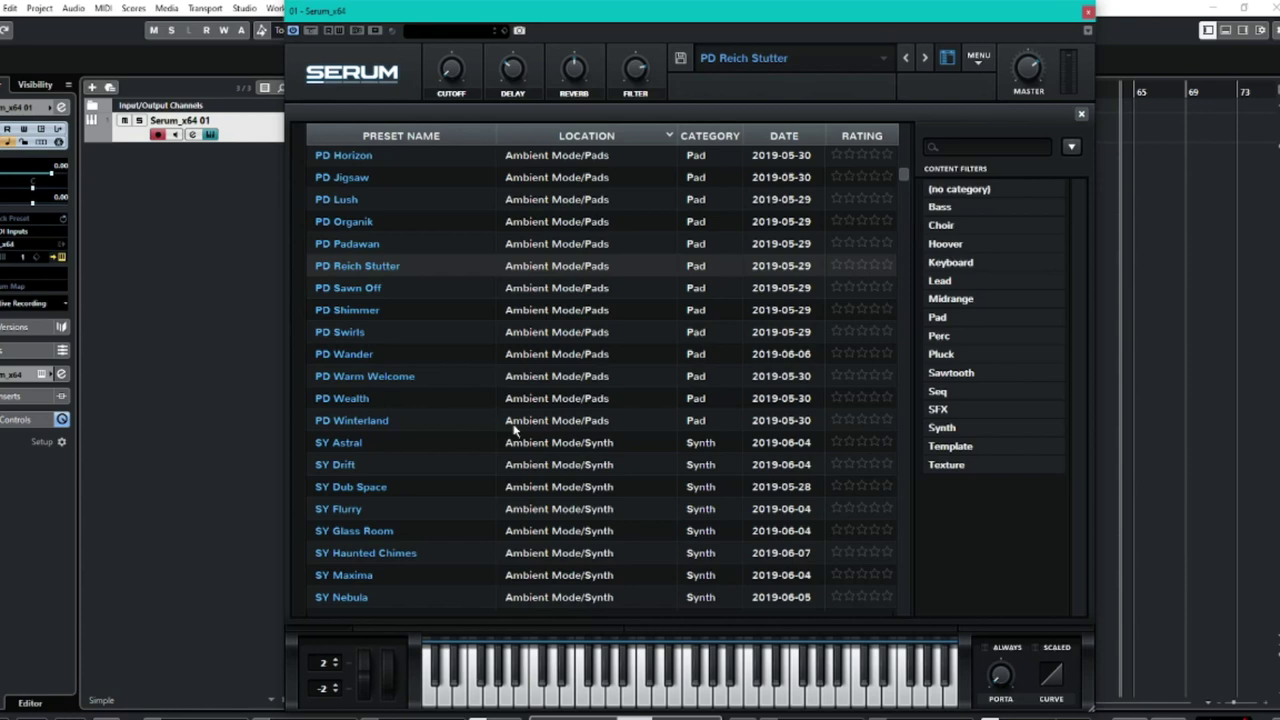
- Scroll down the Ambient Mode synth list and load the SY Dub Space preset
scroll(514, 428, down, 1)
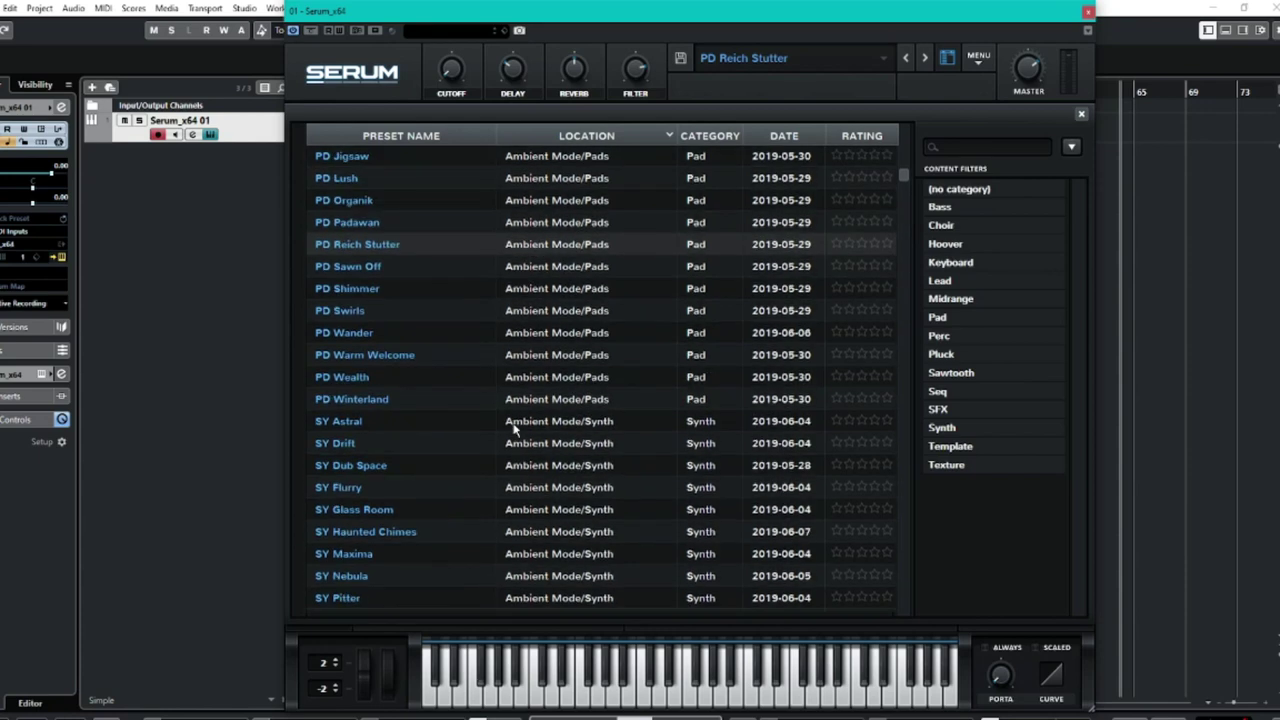
scroll(514, 428, down, 2)
click(395, 423)
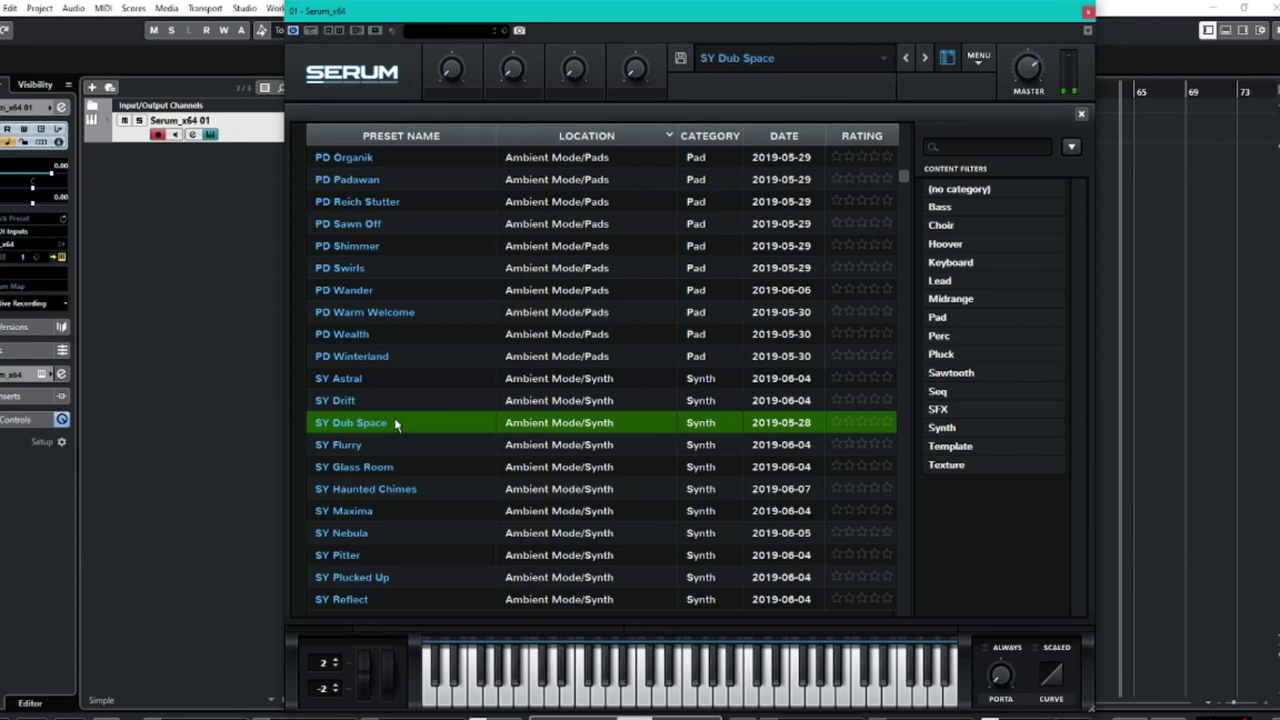
click(1081, 114)
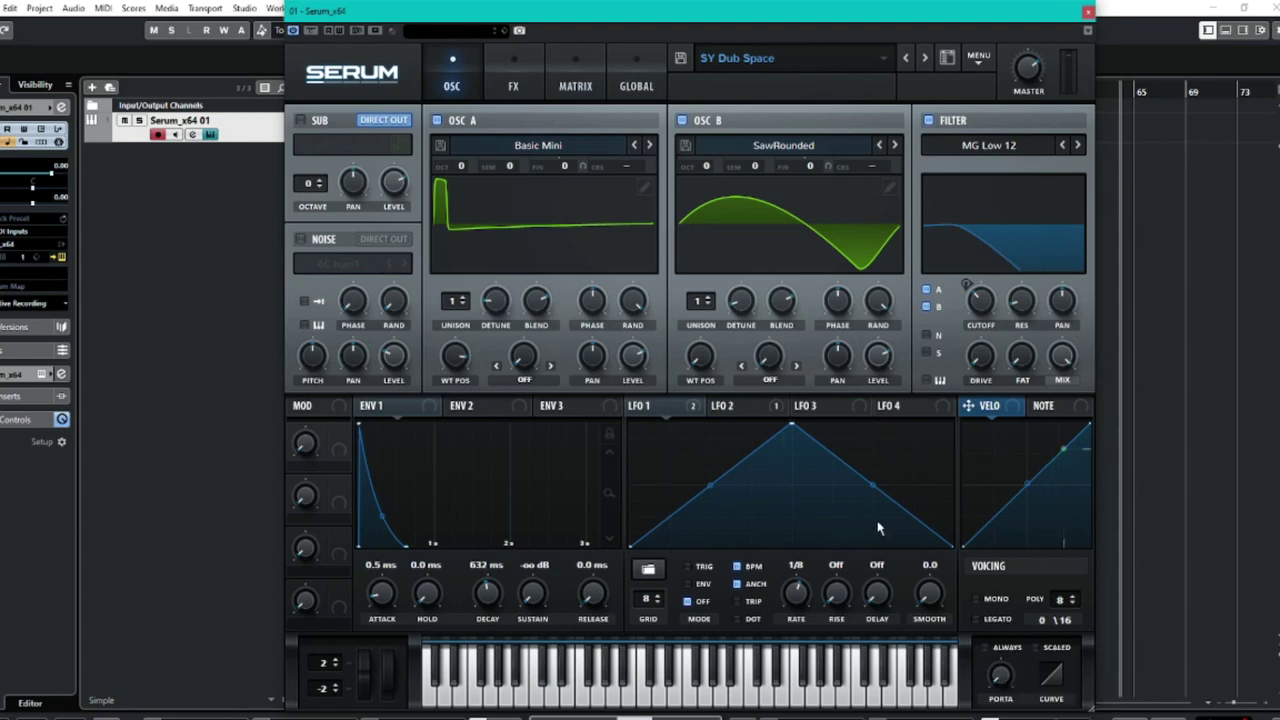
click(848, 57)
click(952, 60)
click(952, 60)
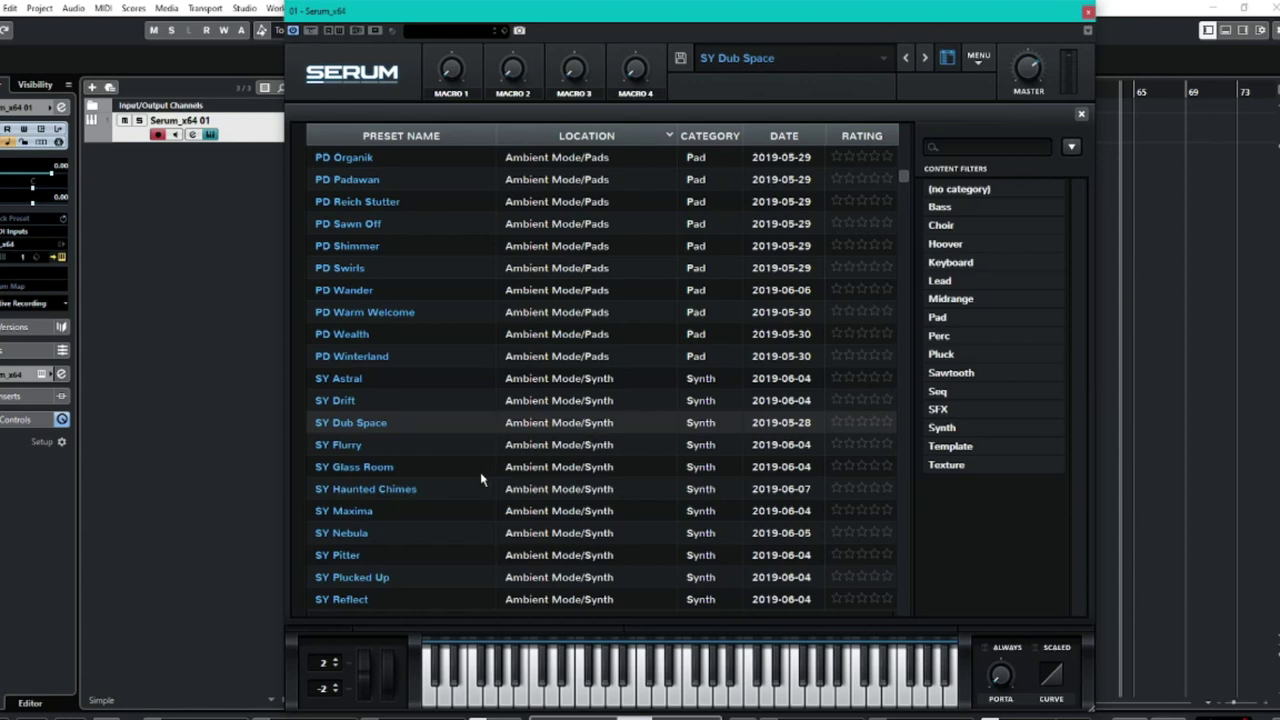
- Audition SY Haunted Chimes, then load SY Maxima in its place
click(417, 490)
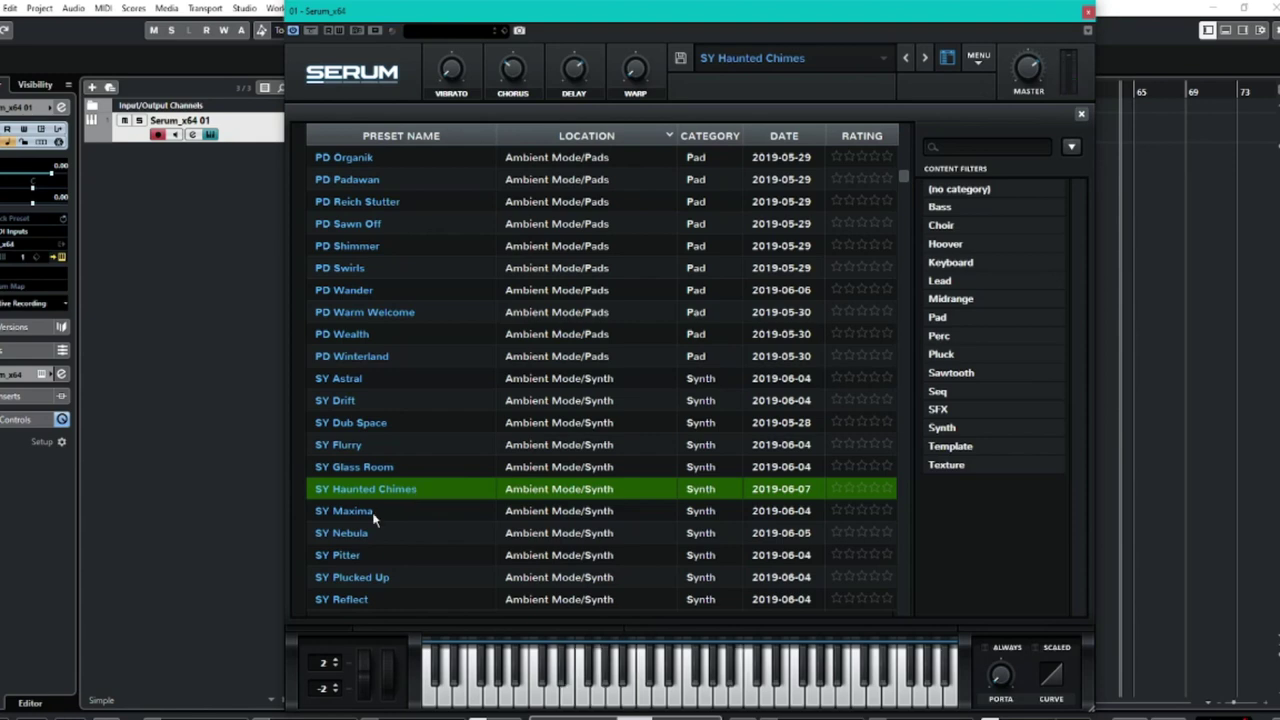
click(373, 512)
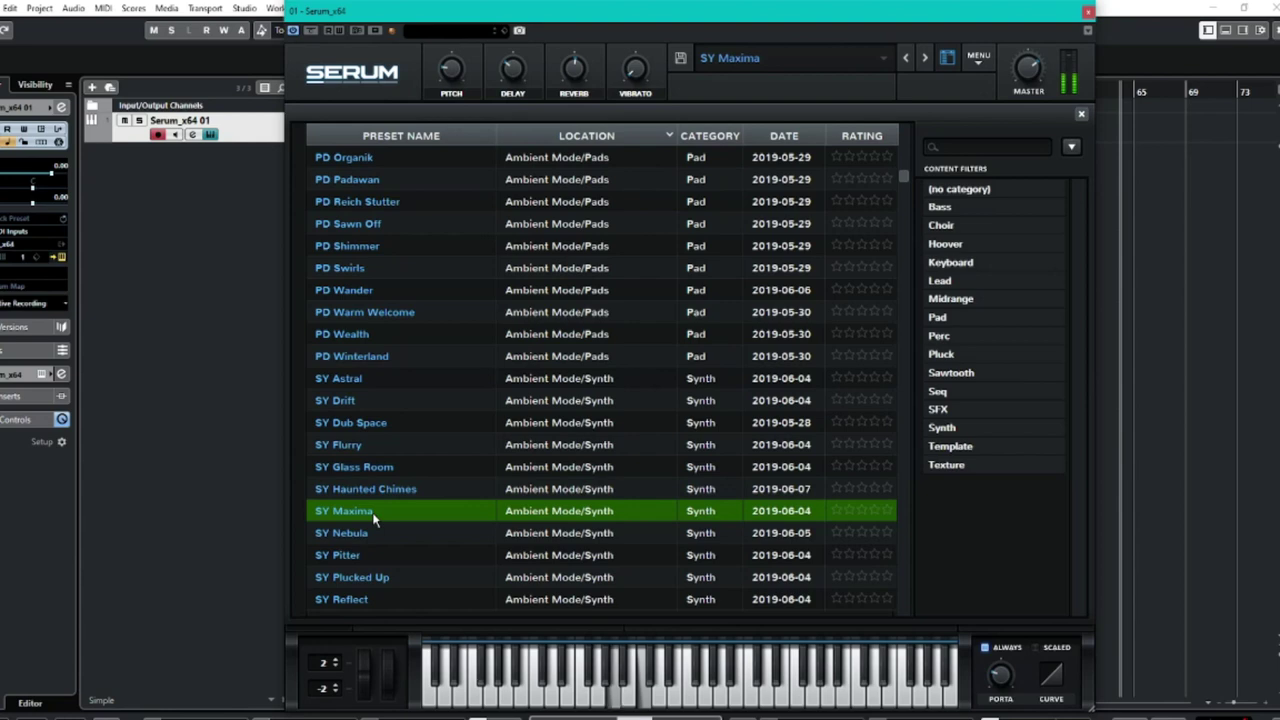
- Close the preset browser to reveal SY Maxima's HarmonicSeries oscillator and MG Low 12 filter
click(1081, 114)
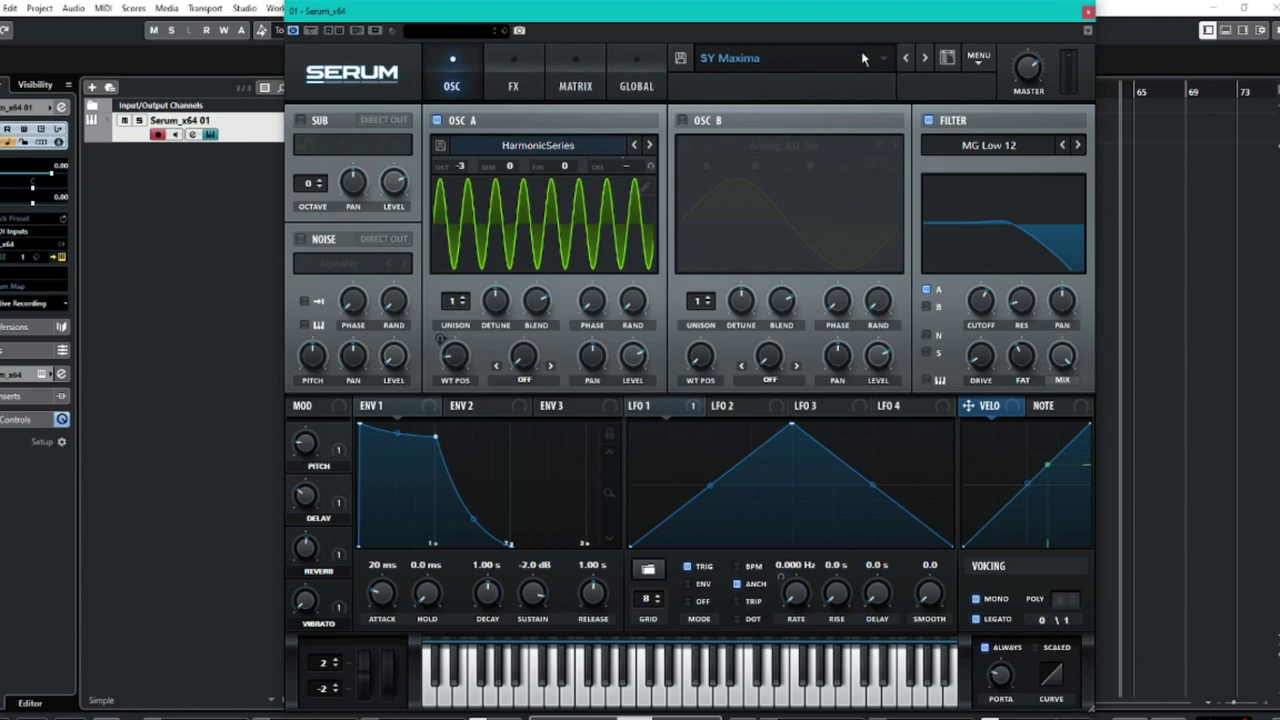
- Open the full preset list, move down to the Dark Ambient bank and load BA Darkness Falls
click(840, 72)
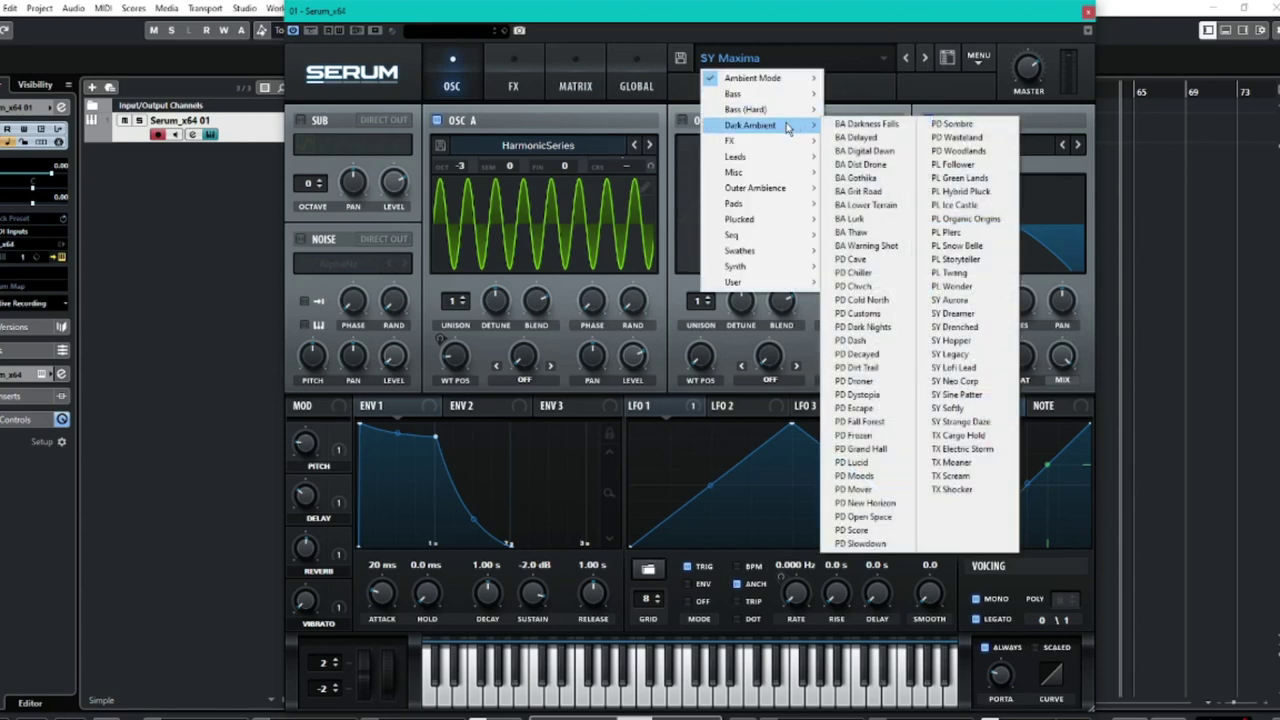
click(947, 57)
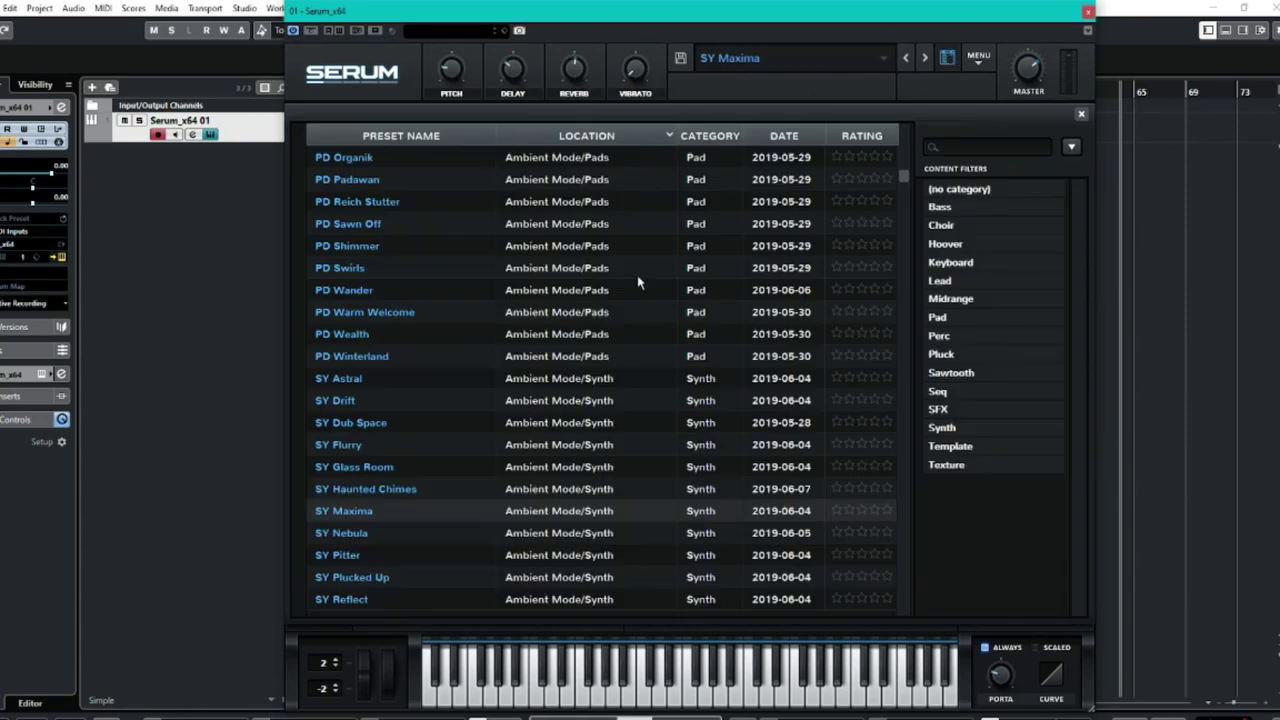
scroll(448, 445, down, 15)
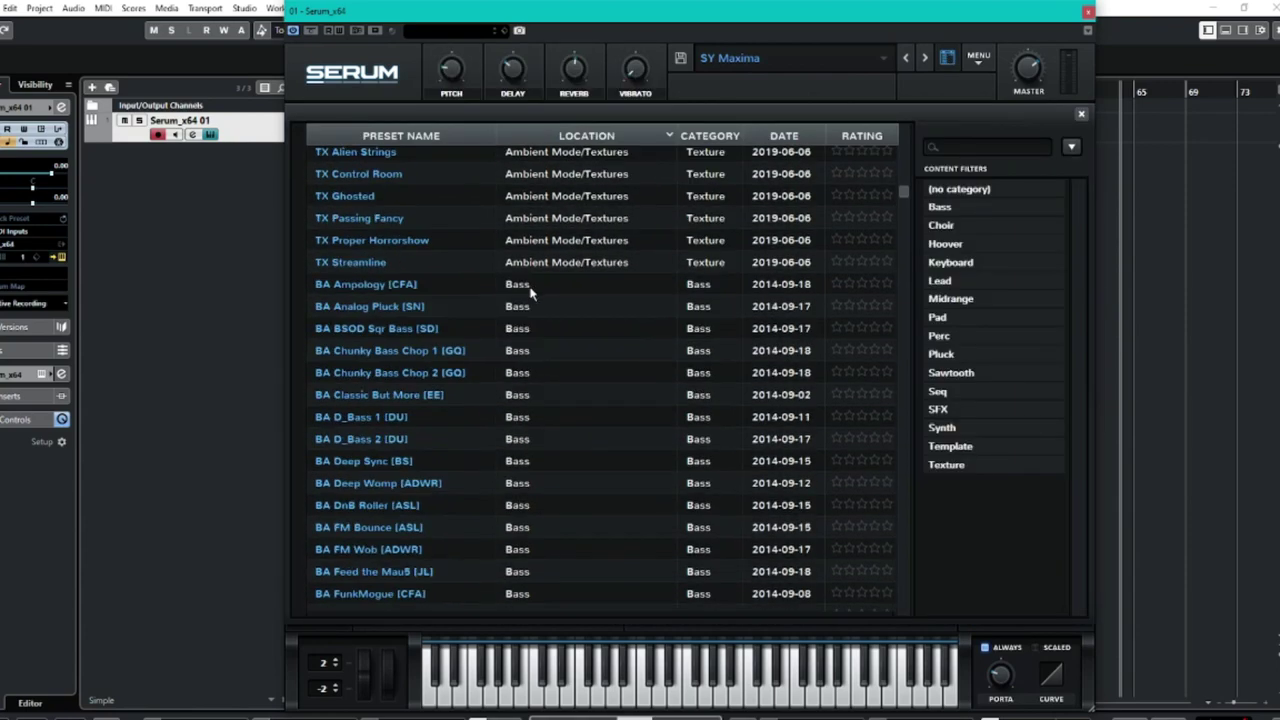
scroll(552, 306, down, 1)
drag(904, 212, 908, 268)
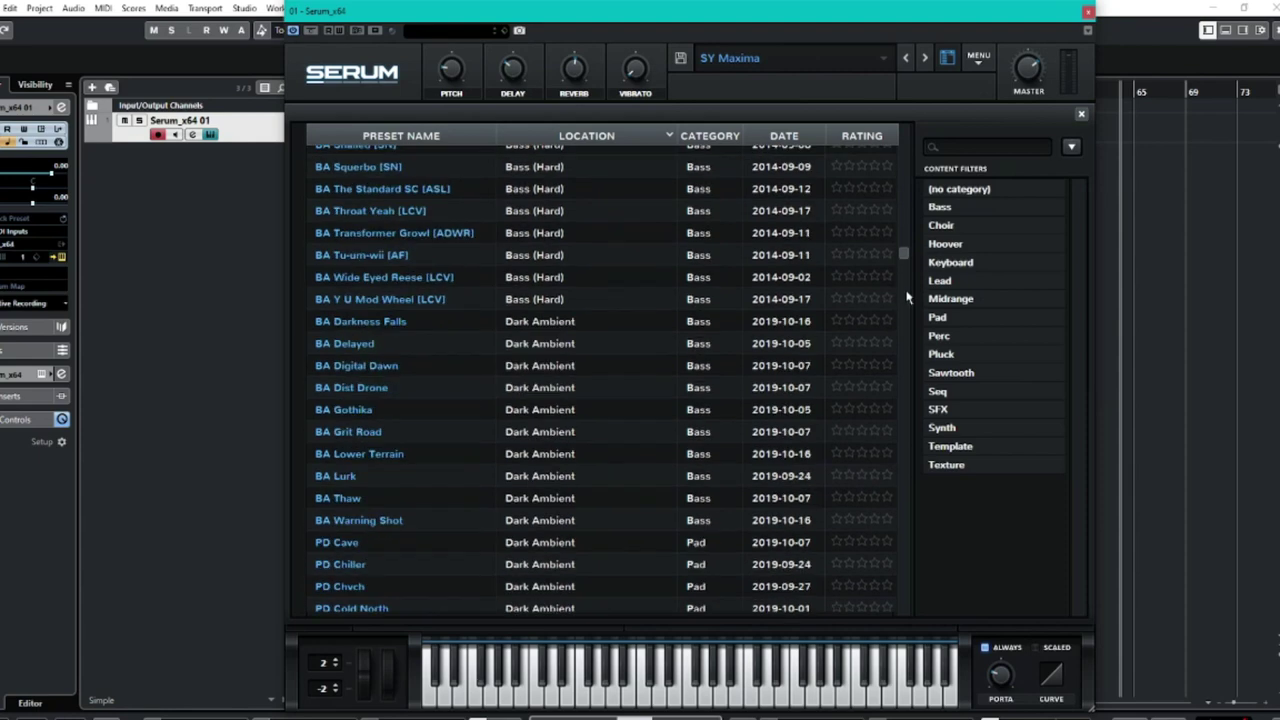
click(508, 329)
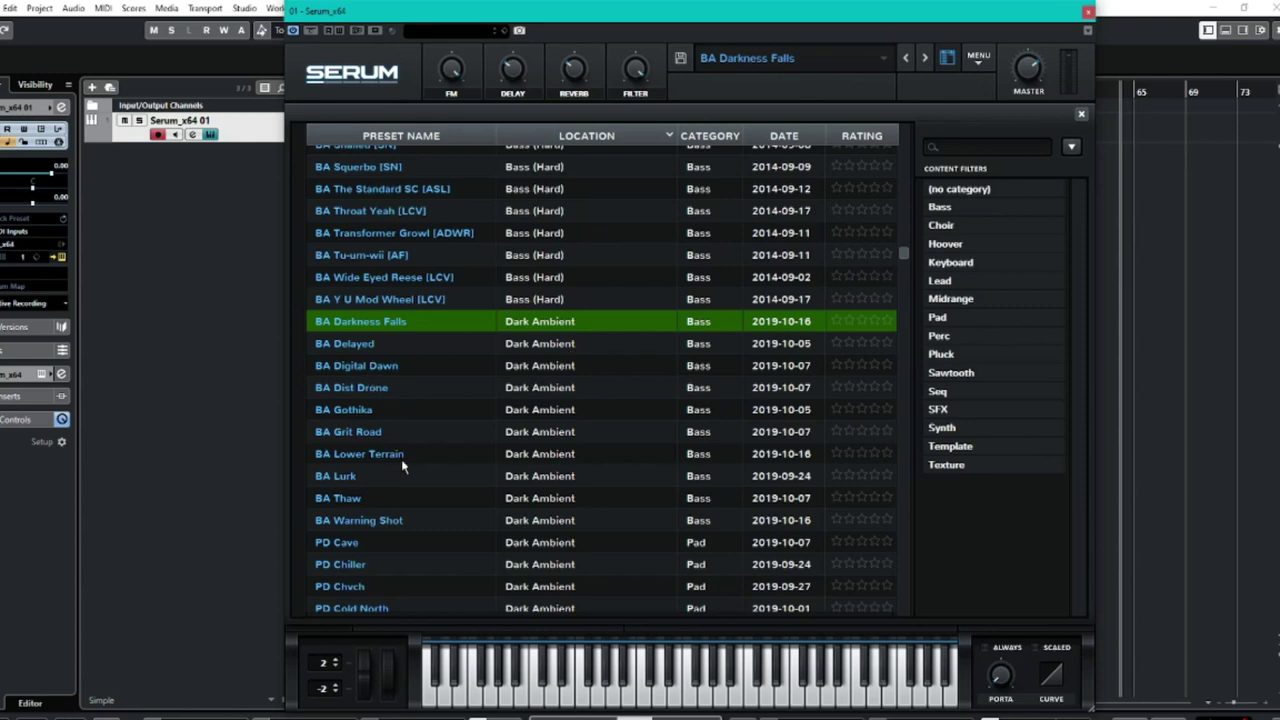
scroll(401, 459, down, 2)
- Load BA Thaw and inspect its settings outside the preset browser
click(358, 415)
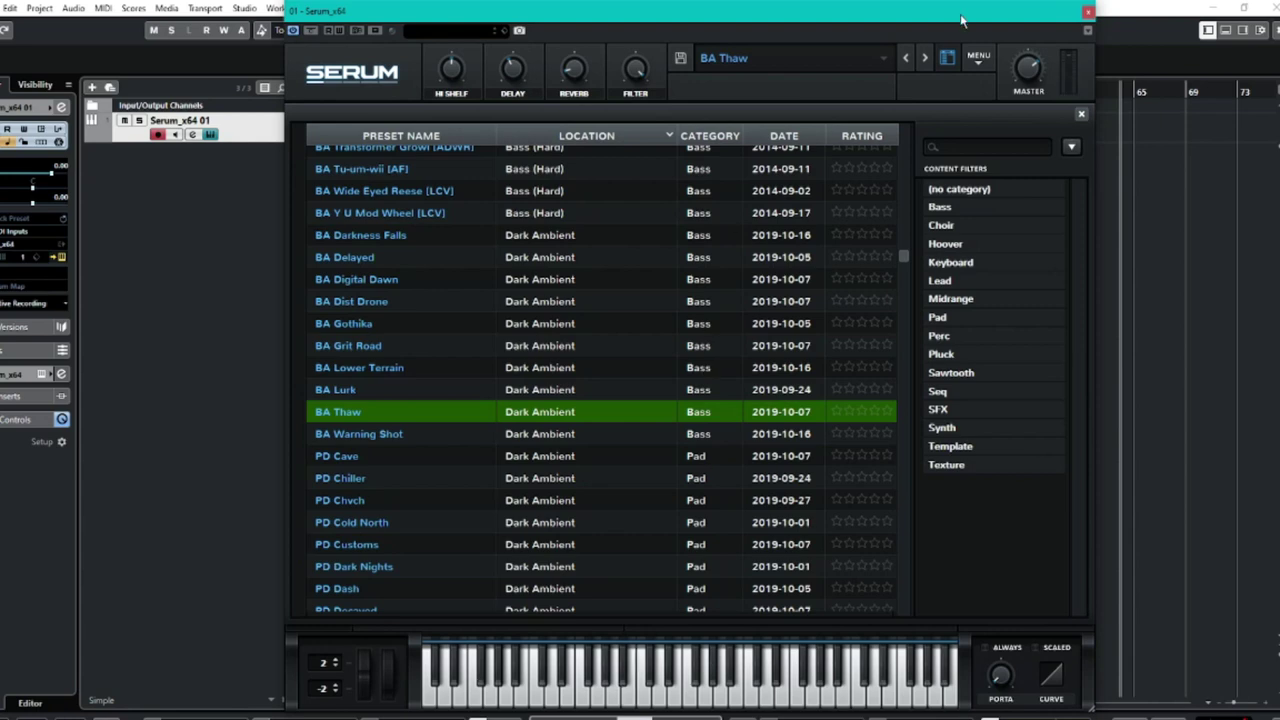
click(1082, 114)
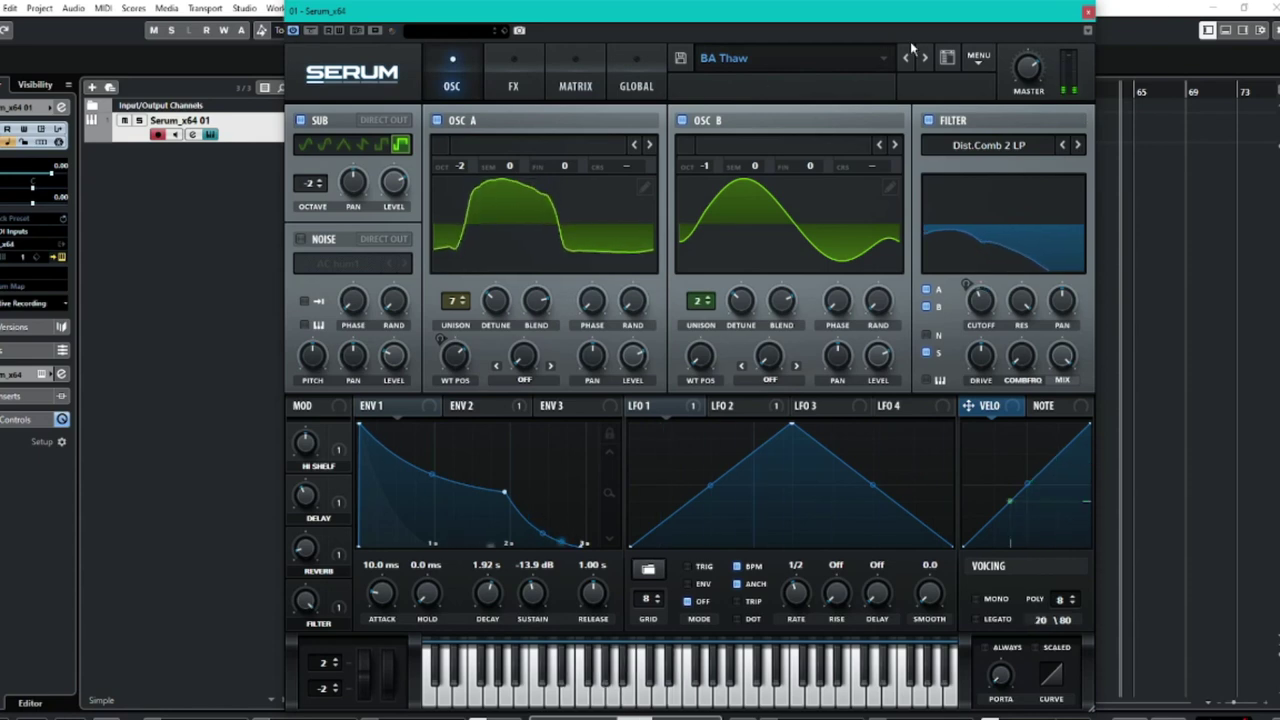
click(730, 58)
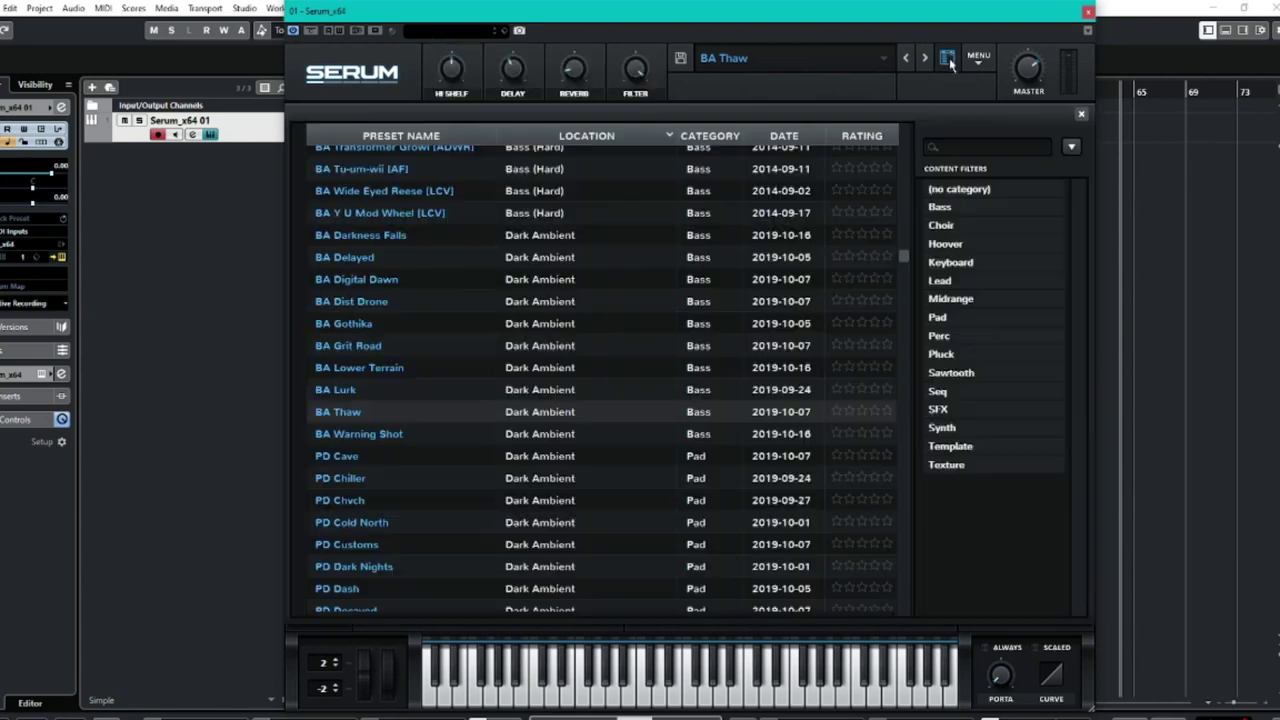
- Audition PD Chiller, then load BA Delayed and view its settings
click(398, 478)
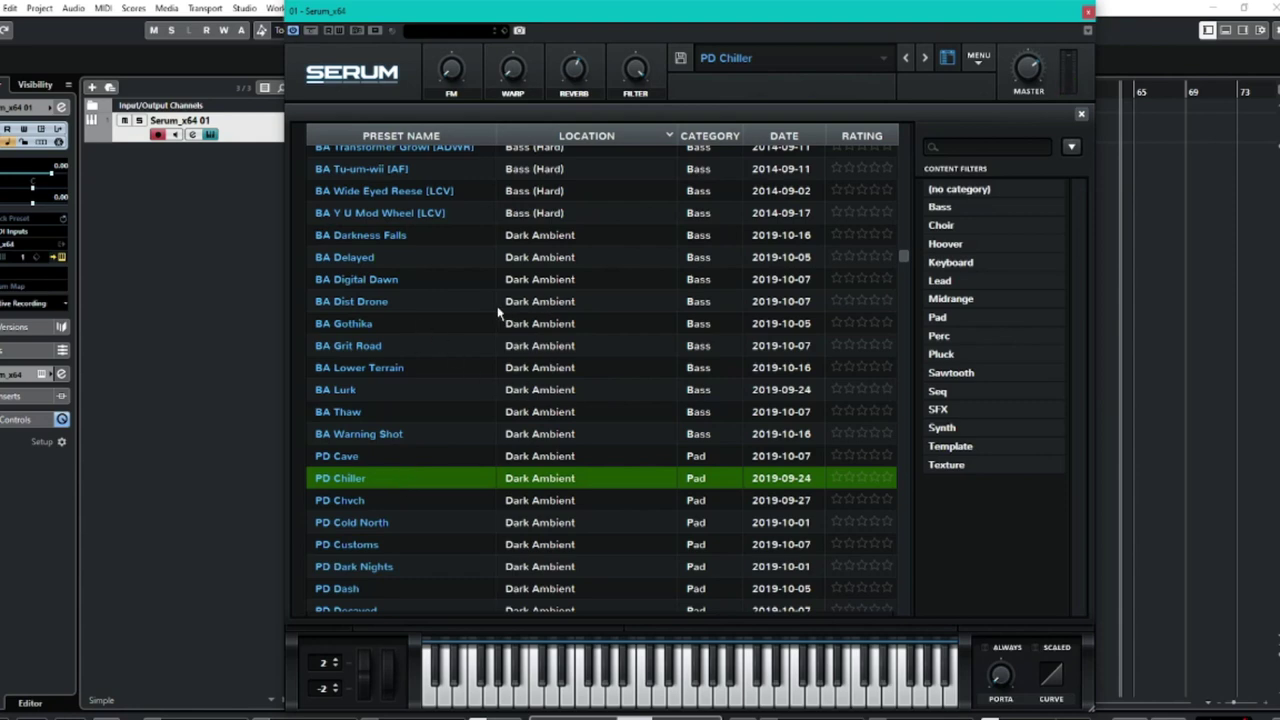
click(408, 258)
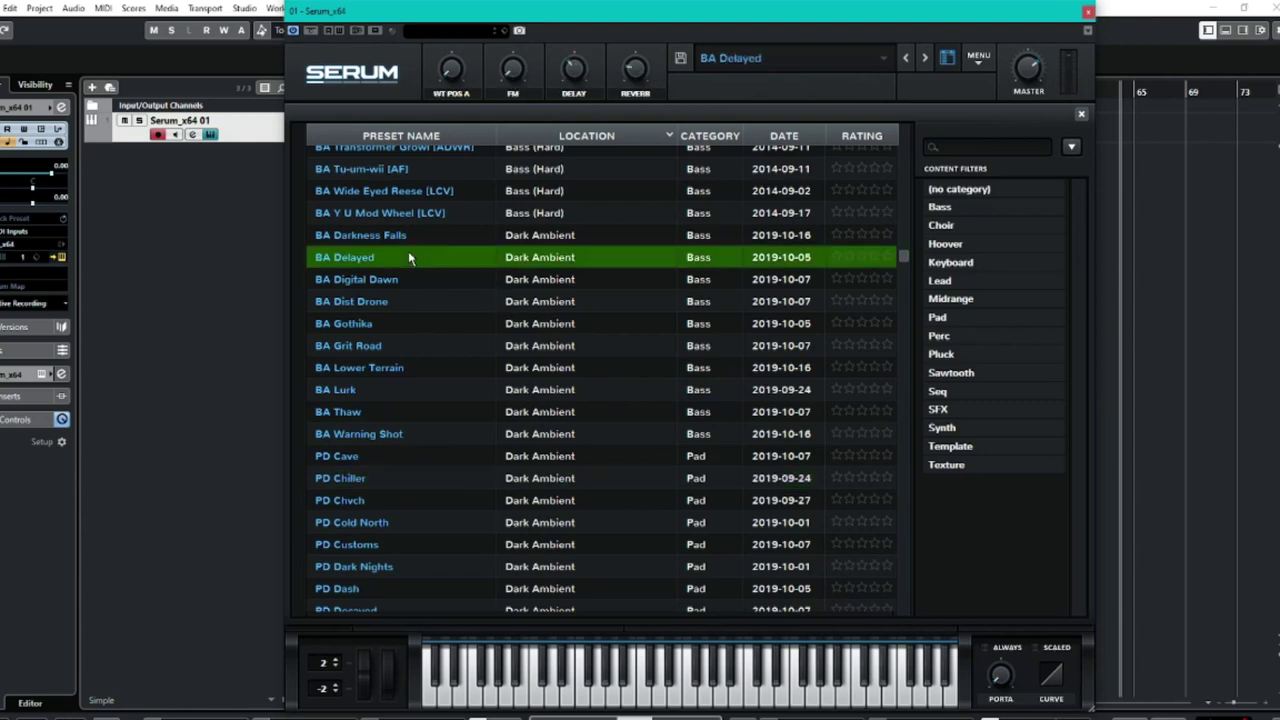
click(1081, 114)
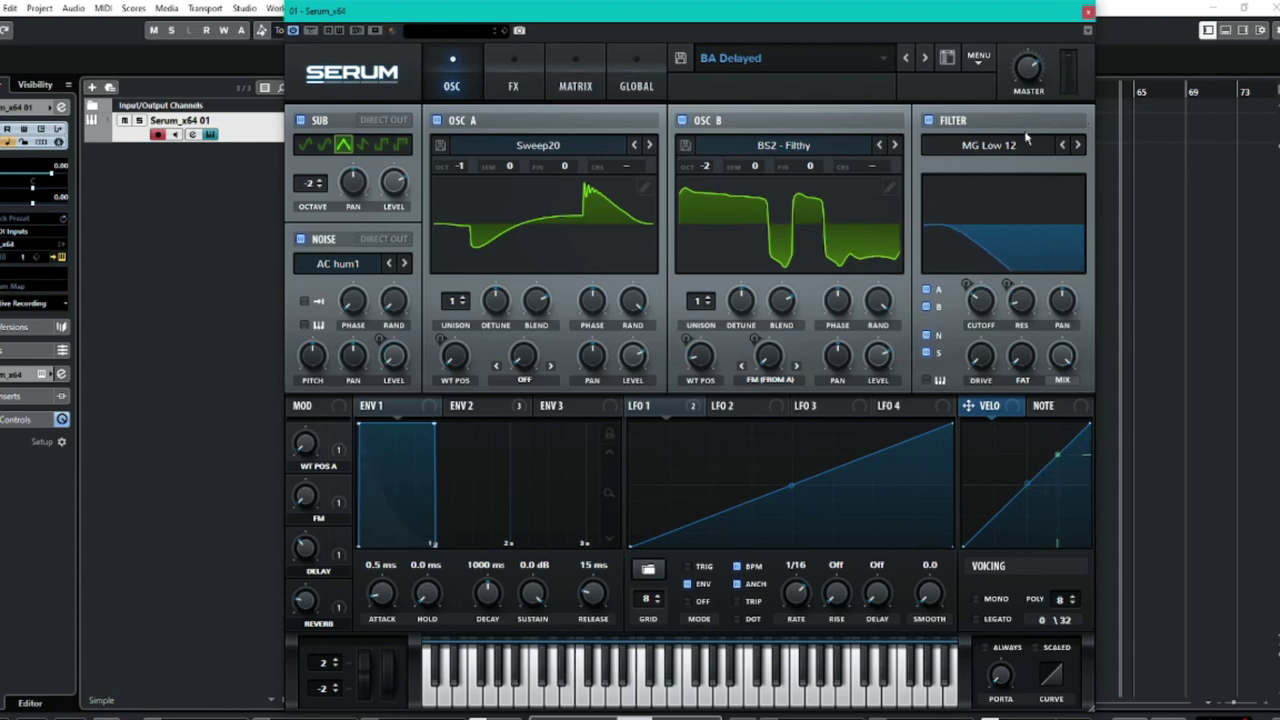
- Advance to the next preset, BA Digital Dawn, and bring back the full preset list
click(886, 60)
click(928, 59)
click(946, 58)
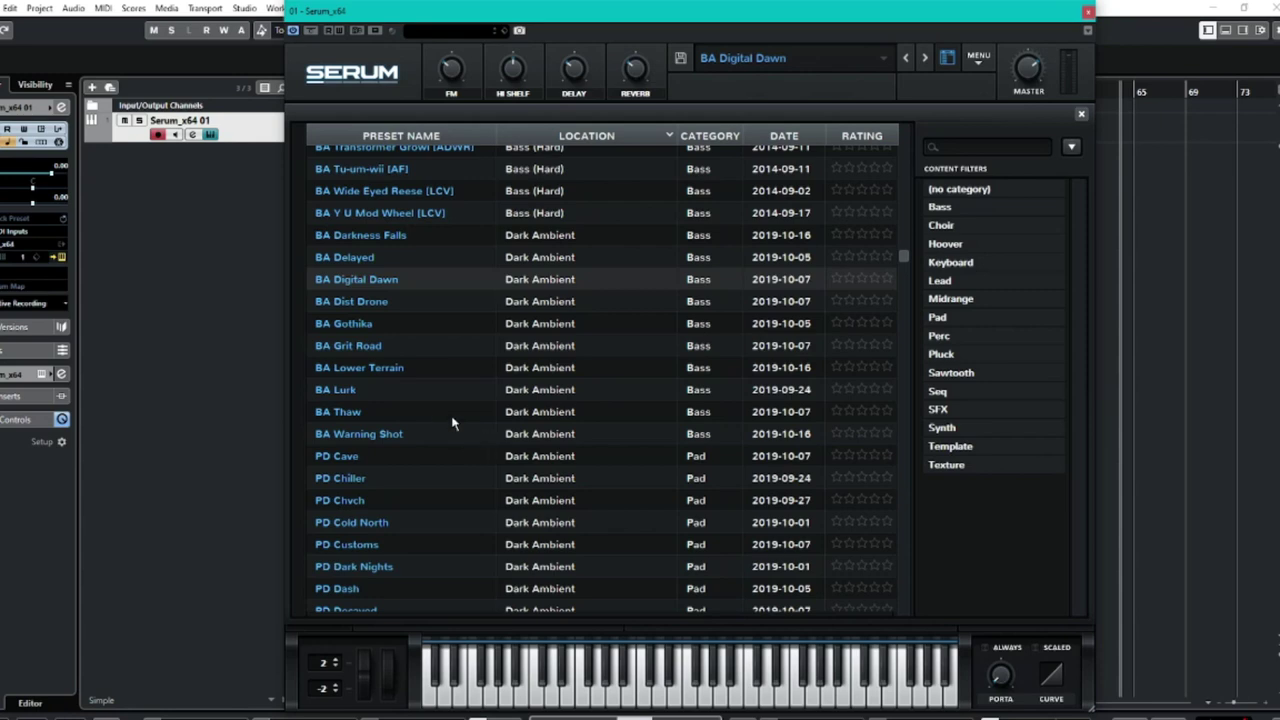
- Reload BA Darkness Falls, then scroll down and load the PD Cave pad
click(420, 242)
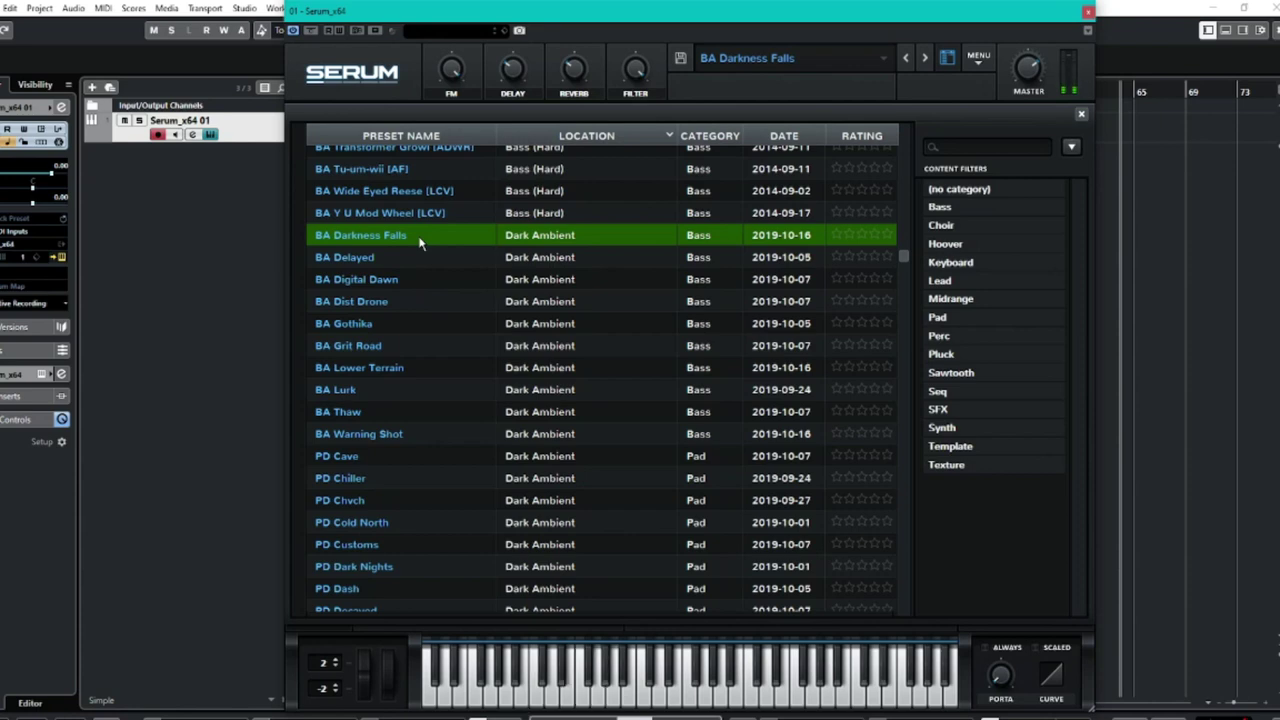
scroll(492, 385, down, 2)
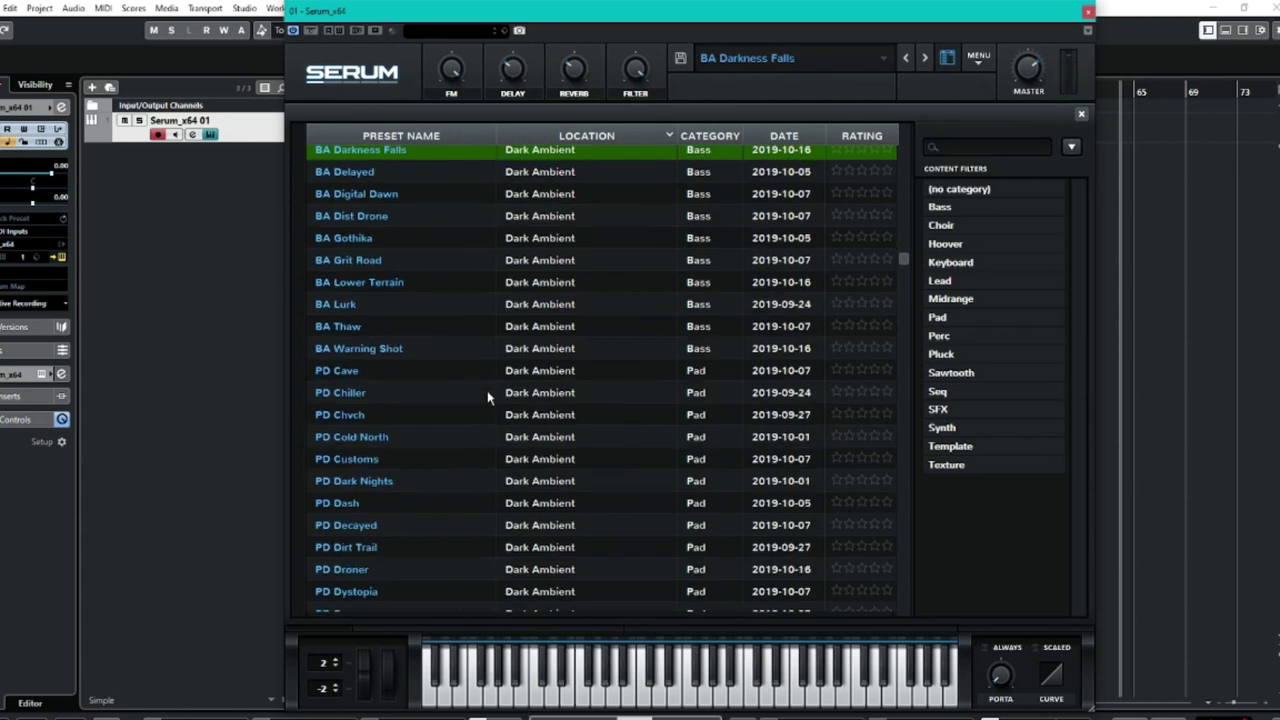
click(378, 372)
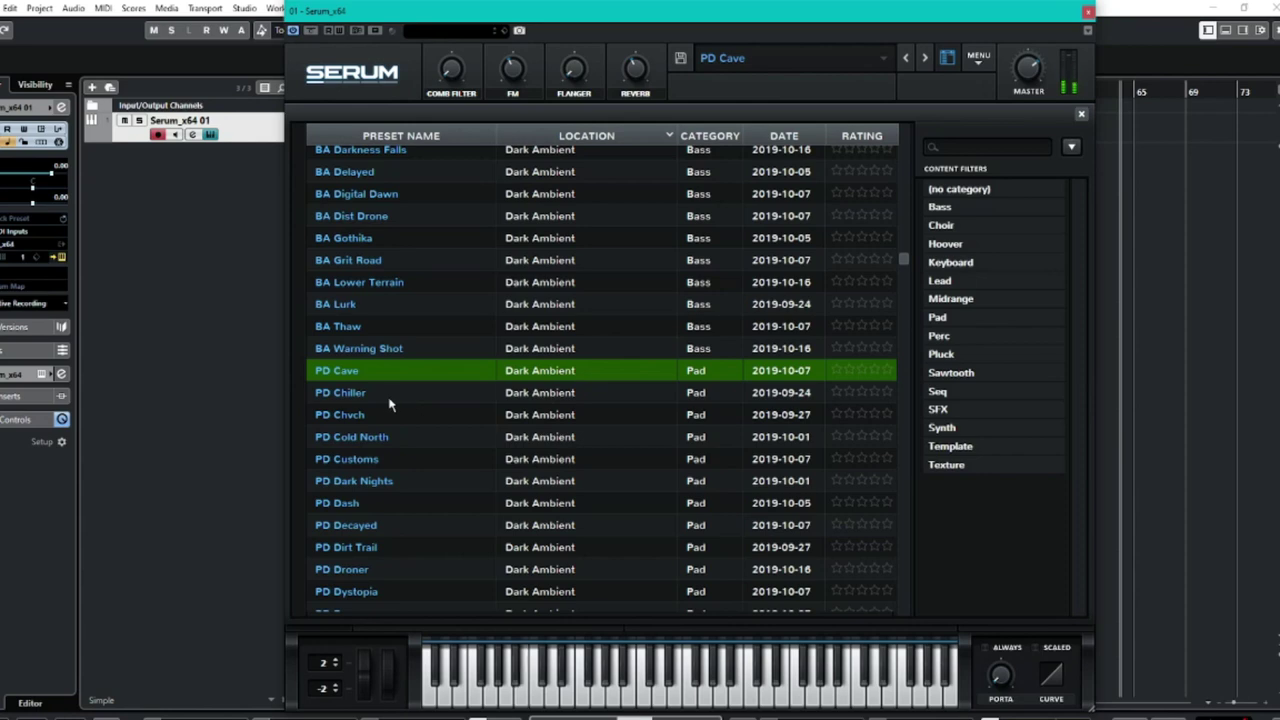
- Load PD Chvch and check its OSC page with the browser closed
click(374, 417)
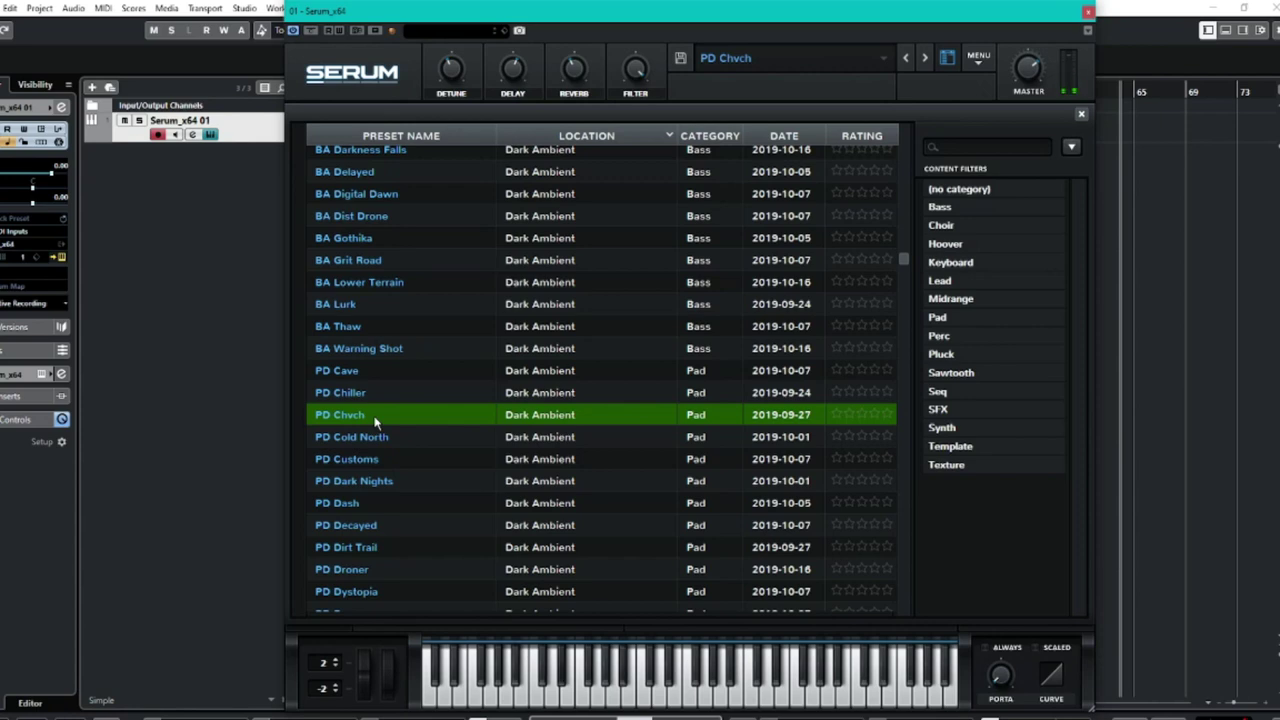
click(1081, 114)
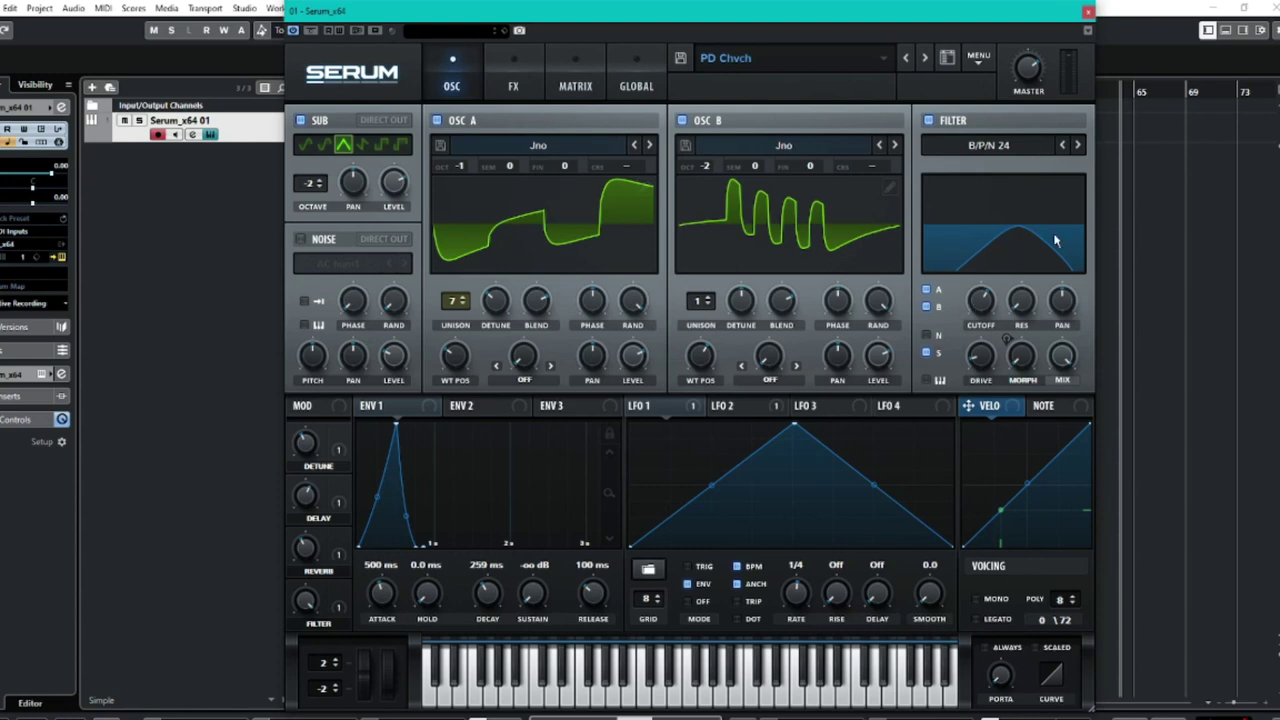
click(947, 60)
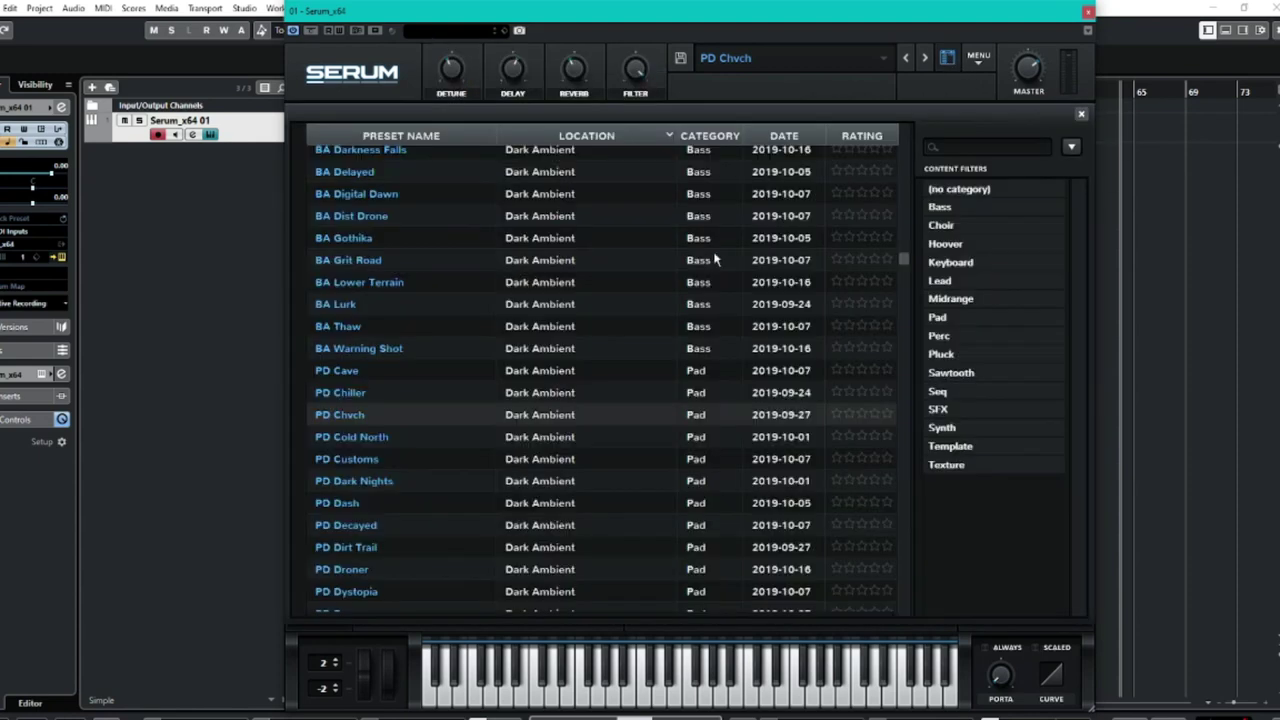
- Scroll down and load PD Droner, then close the browser to view the synth
scroll(395, 498, down, 1)
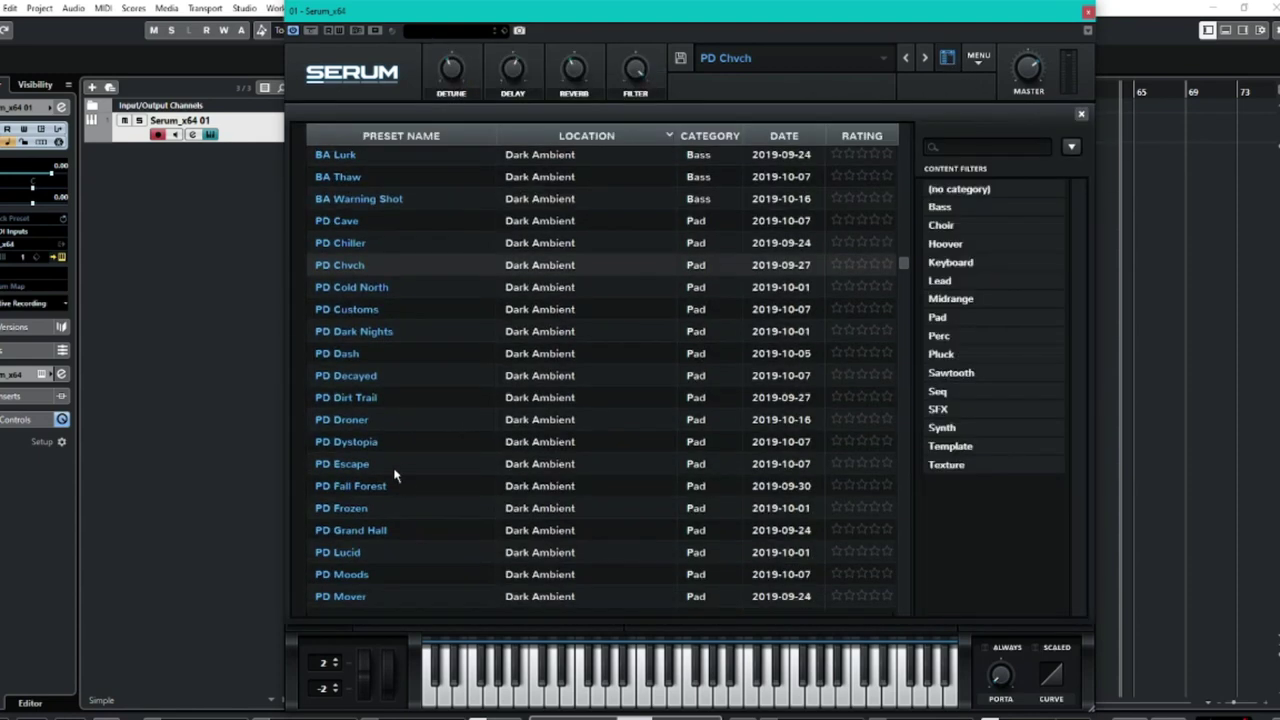
click(399, 418)
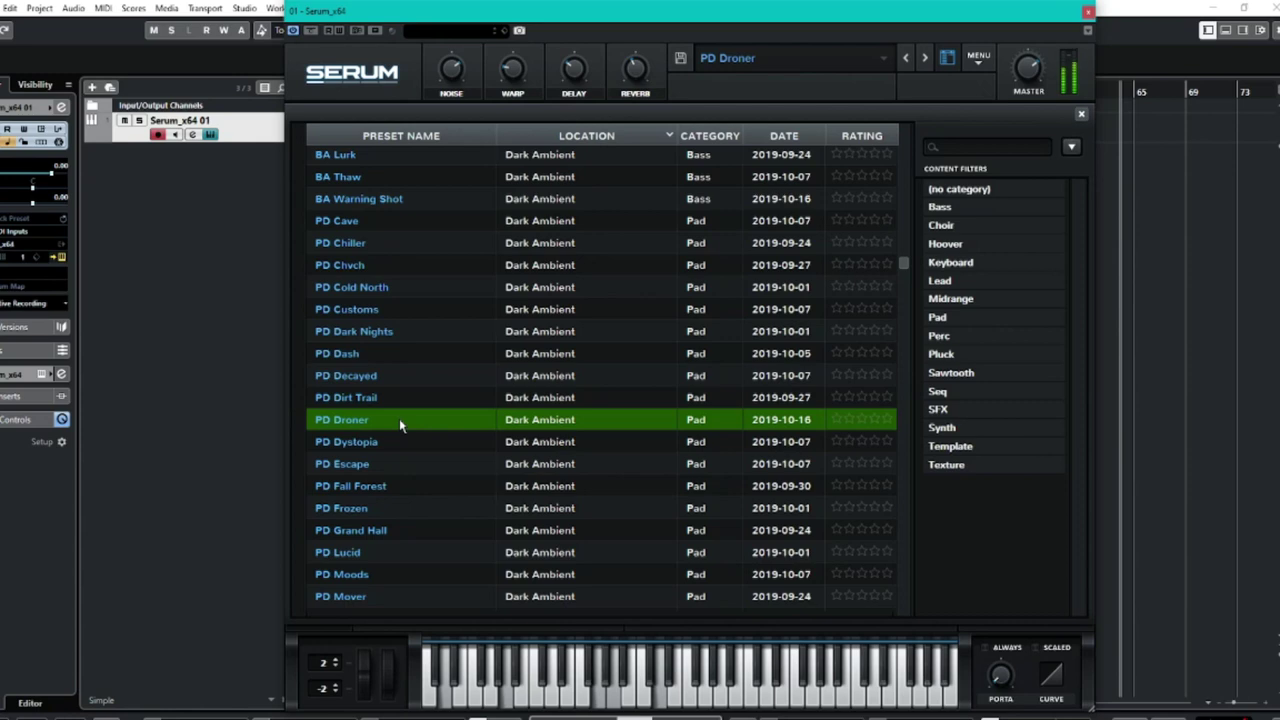
click(1084, 117)
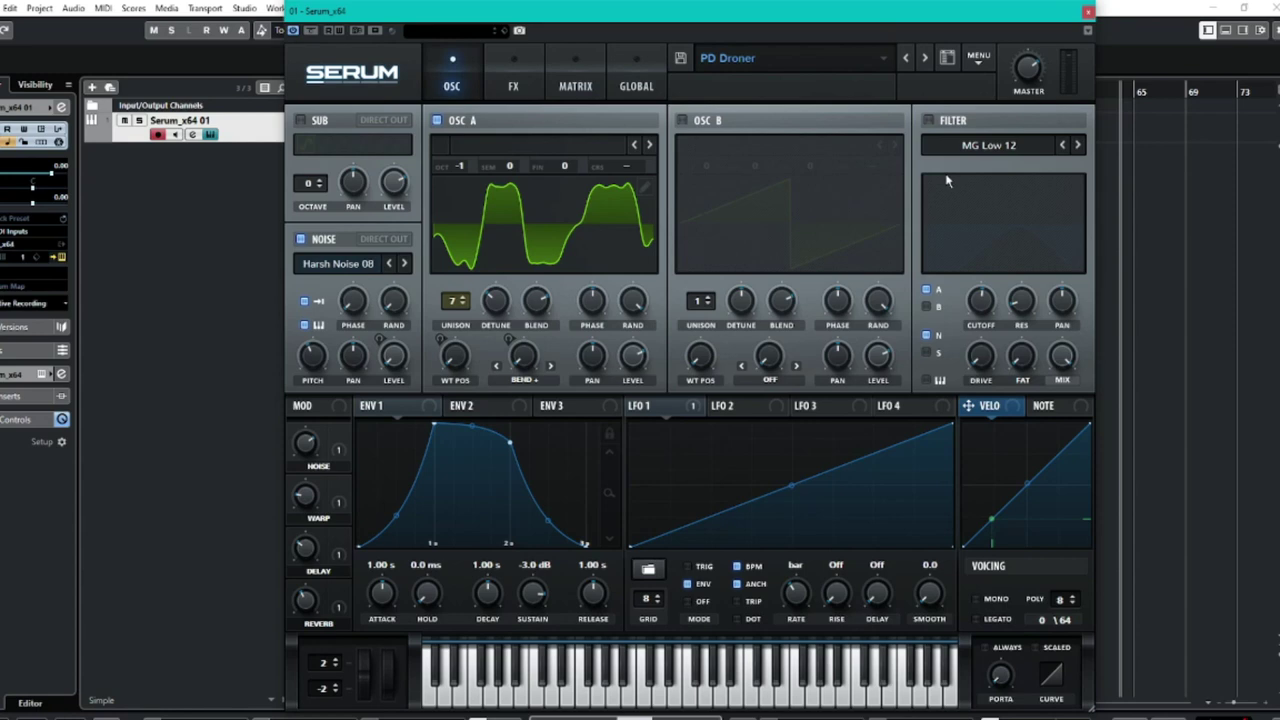
- Bring the Dark Ambient preset list back up in the browser
click(768, 57)
click(947, 58)
click(947, 58)
click(950, 59)
- Scroll down and audition the PL Green Lands and PL Hybrid Pluck presets
scroll(560, 473, down, 7)
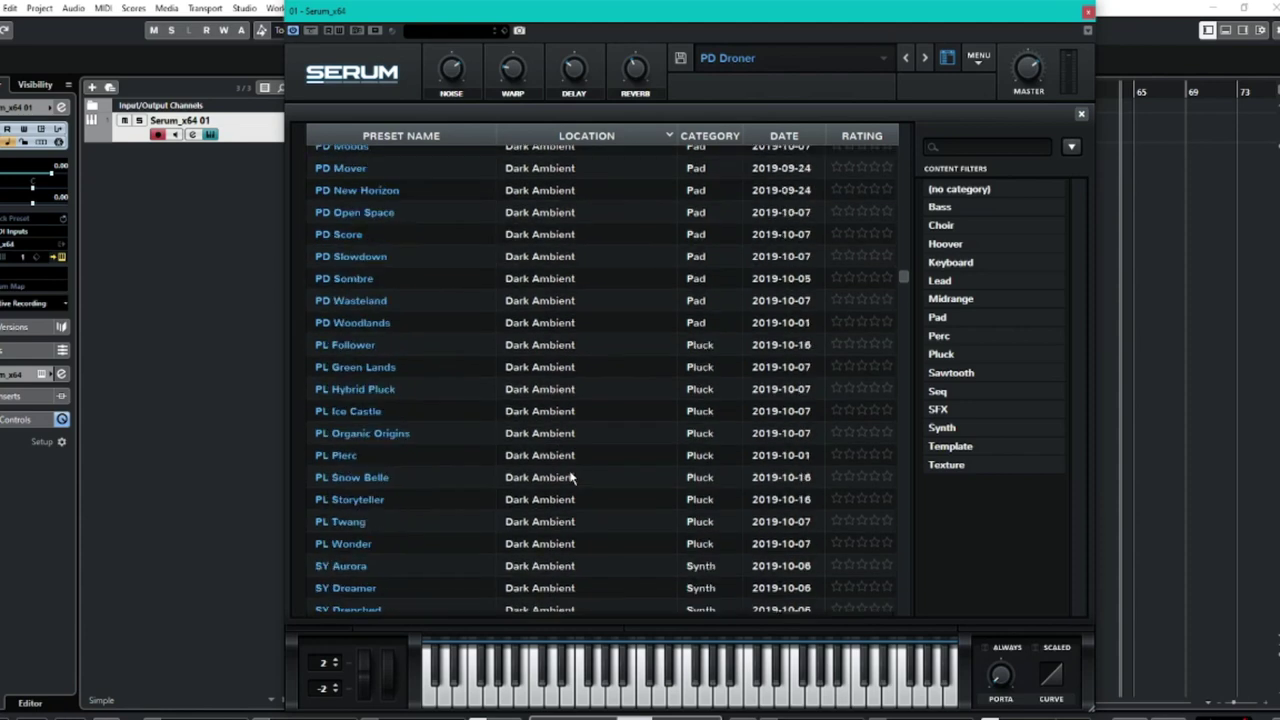
click(375, 376)
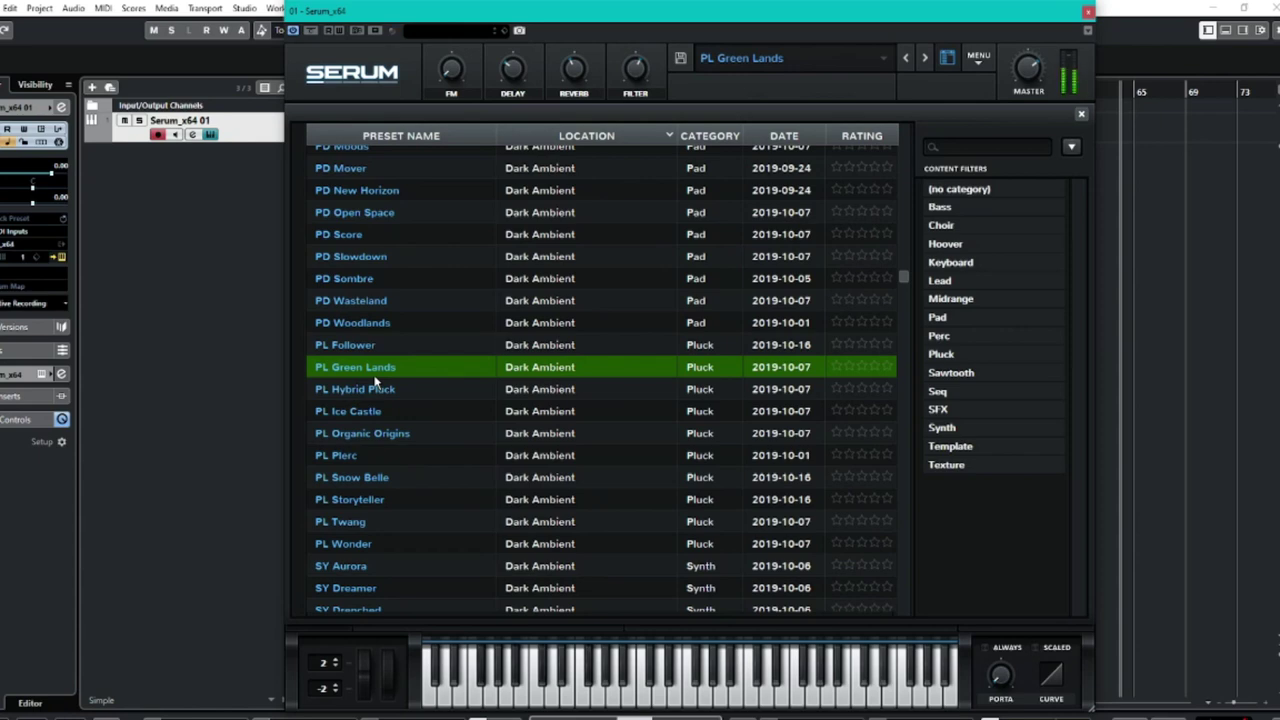
click(378, 389)
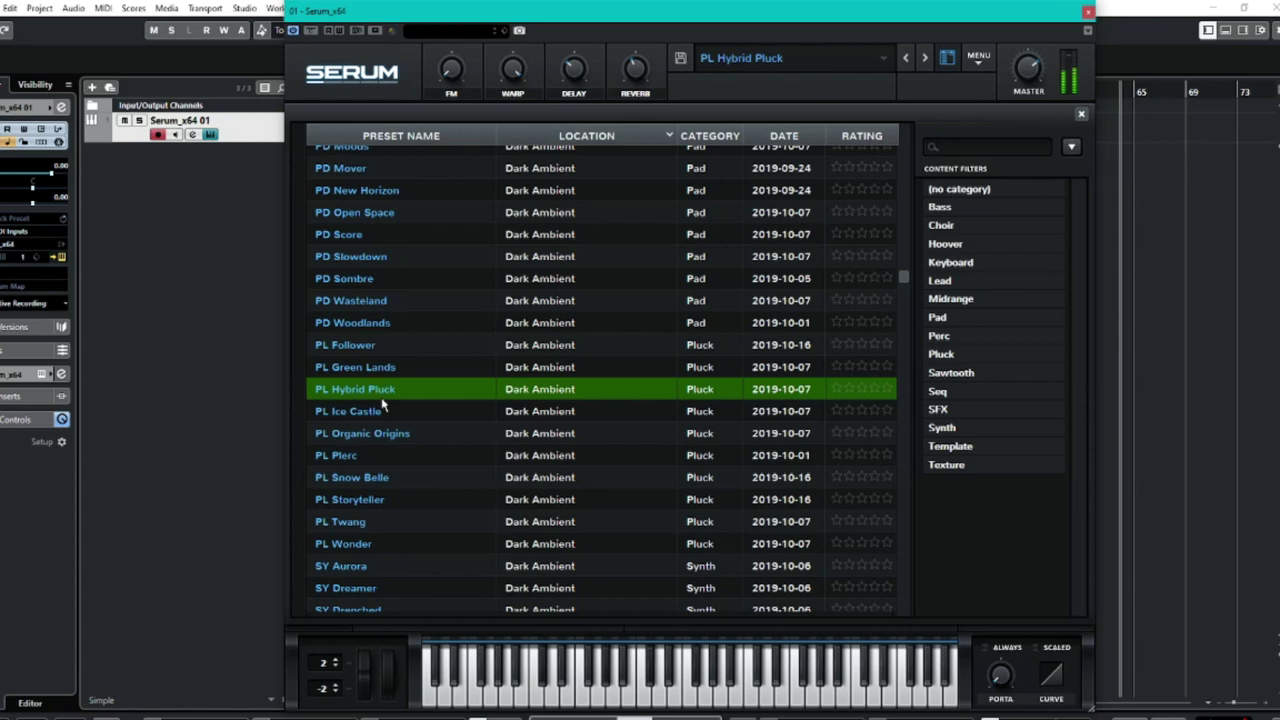
- Load PL Snow Belle and close the browser to see its Analog_BD_Sin oscillators
click(384, 480)
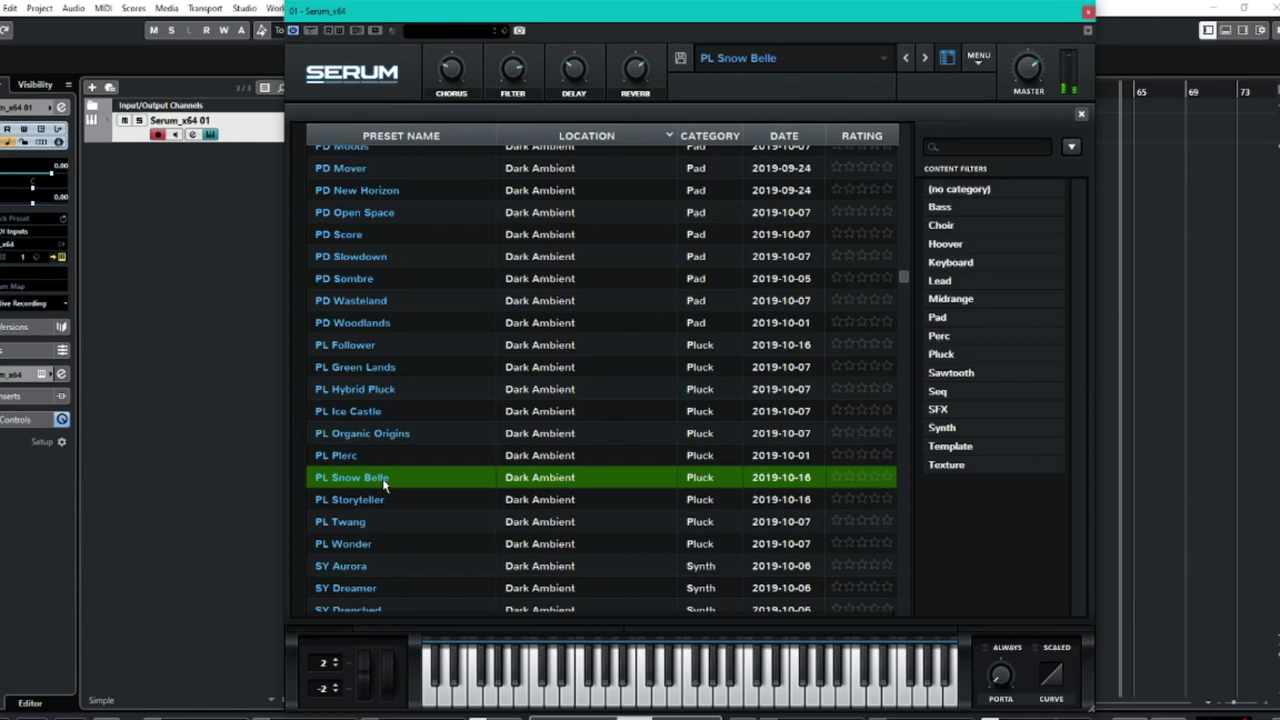
click(1081, 113)
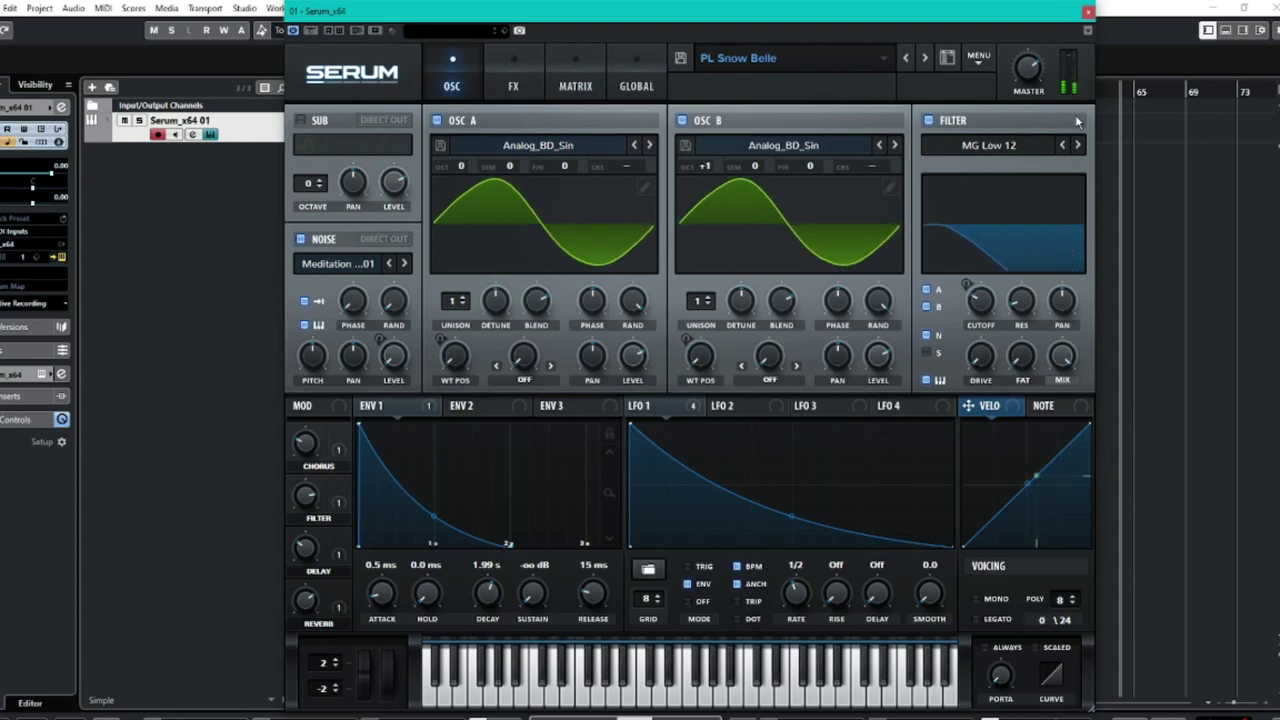
click(830, 60)
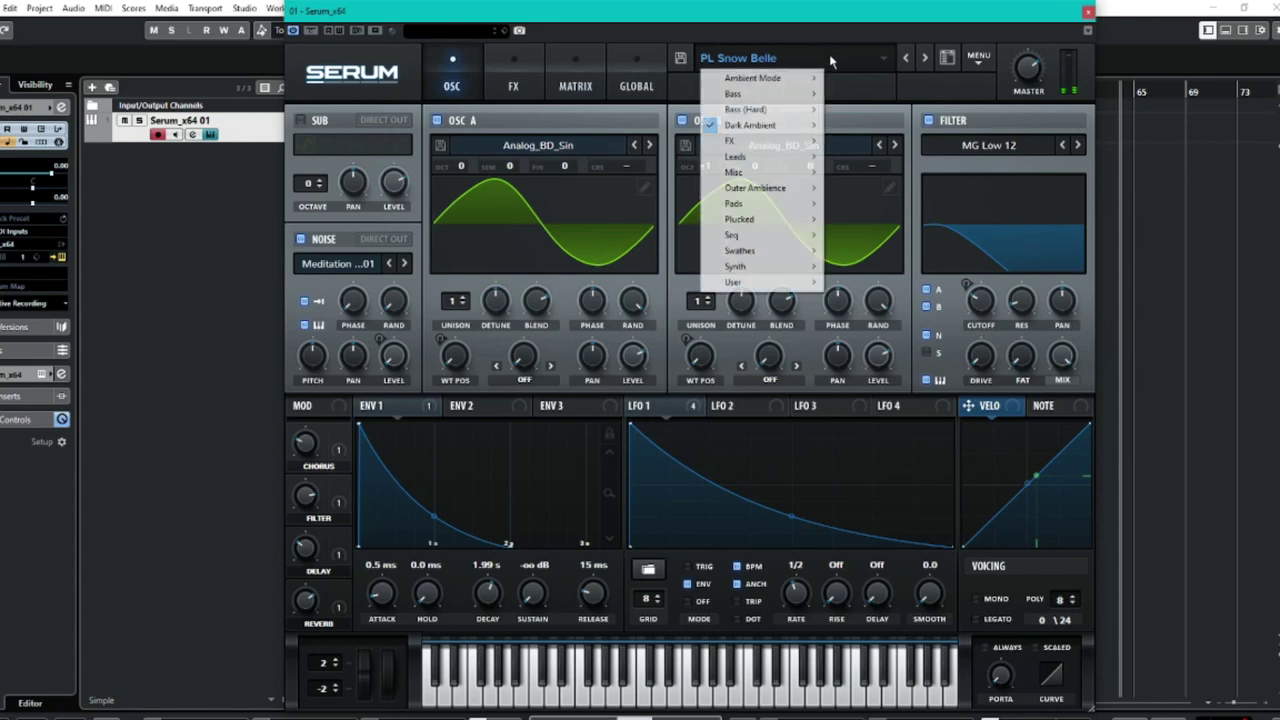
- Audition the SY Drenched preset from the Dark Ambient list, then close the browser
click(948, 58)
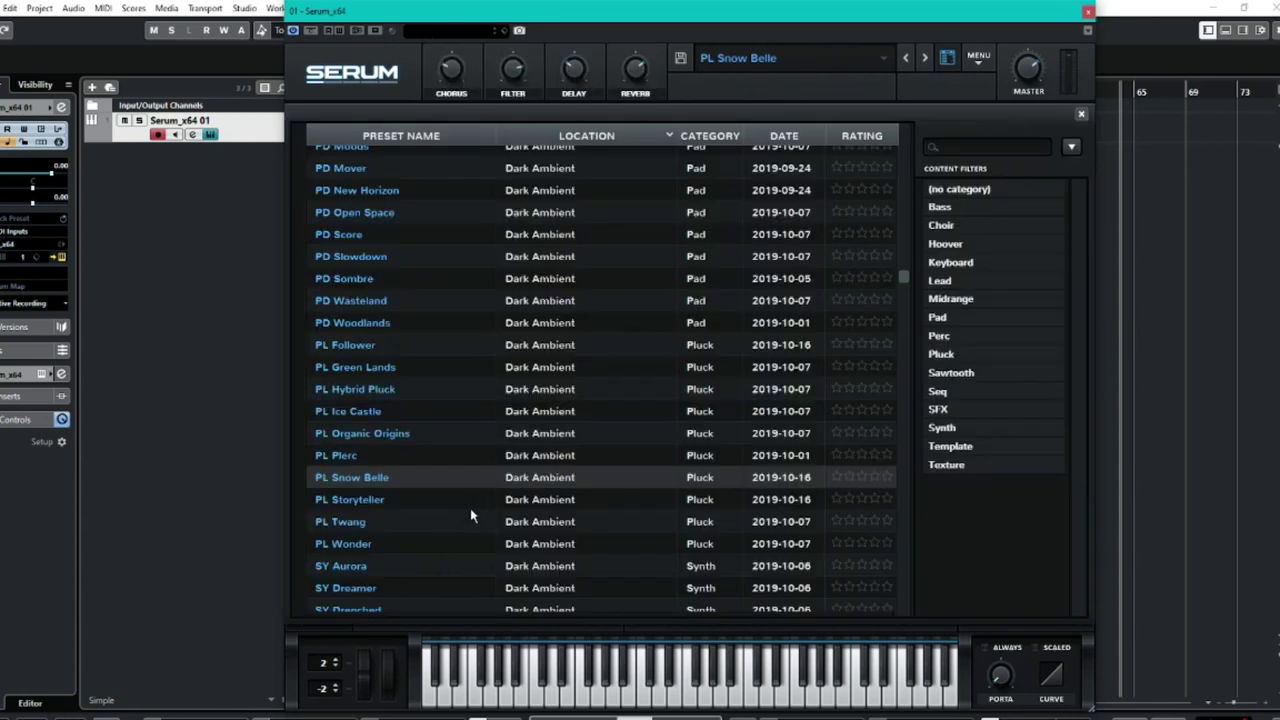
scroll(433, 545, down, 2)
scroll(437, 485, down, 3)
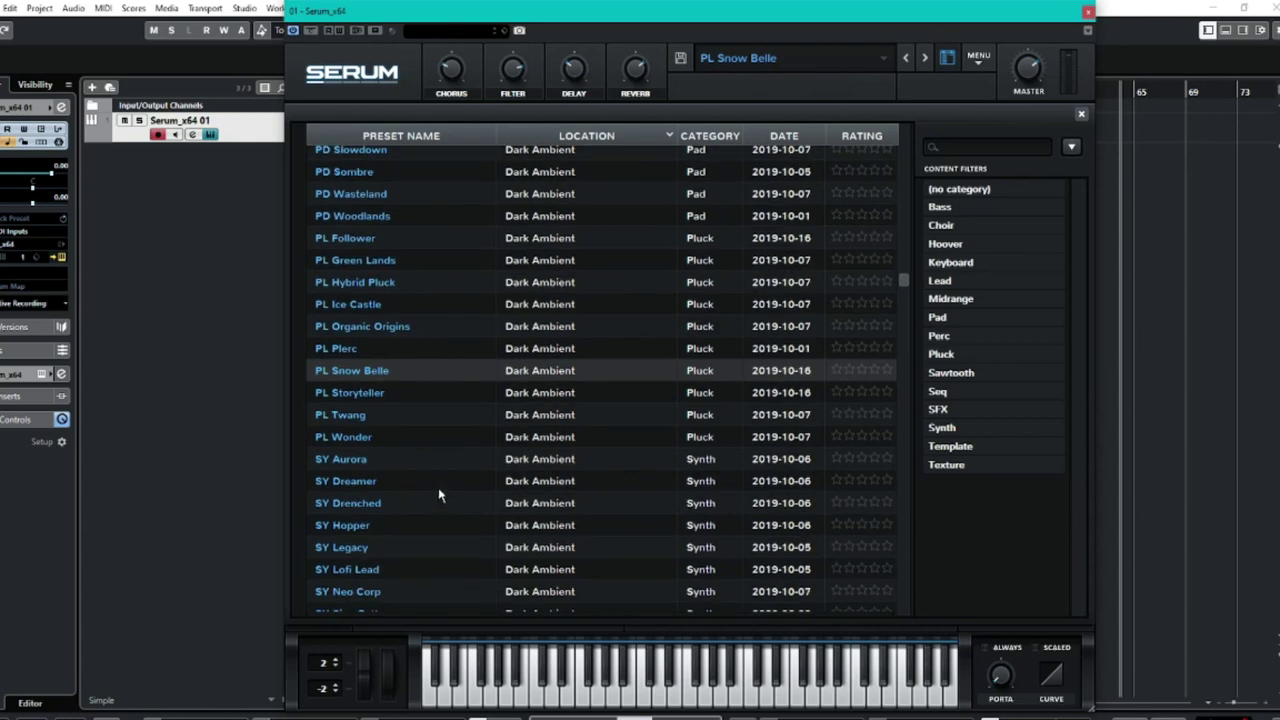
click(409, 503)
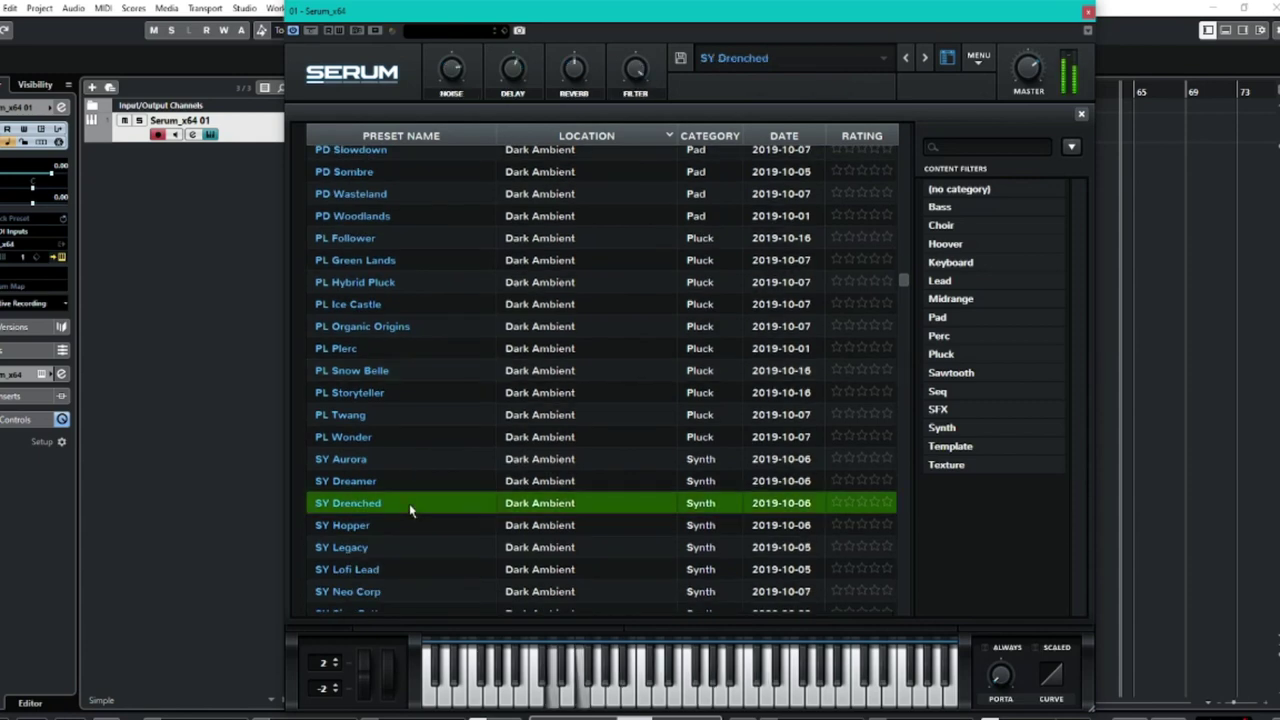
click(1080, 115)
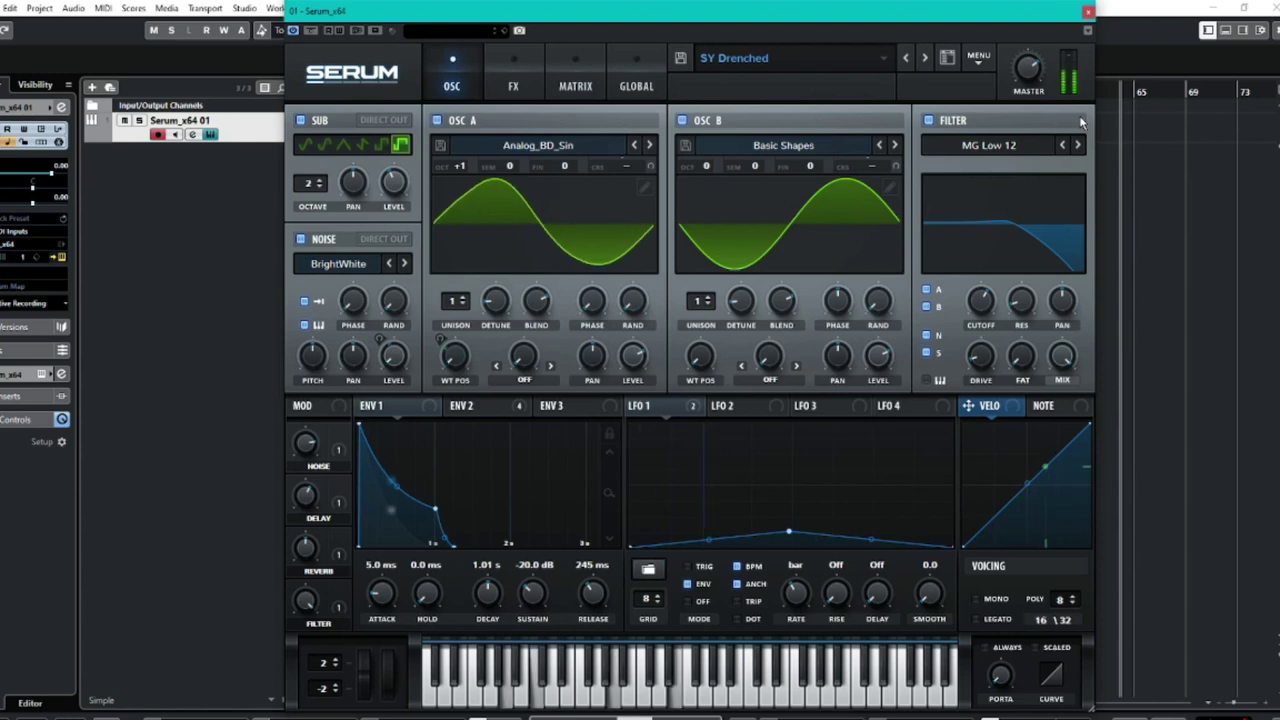
- Audition SY Legacy from the Dark Ambient list, then settle on SY Lofi Lead
click(816, 62)
click(950, 62)
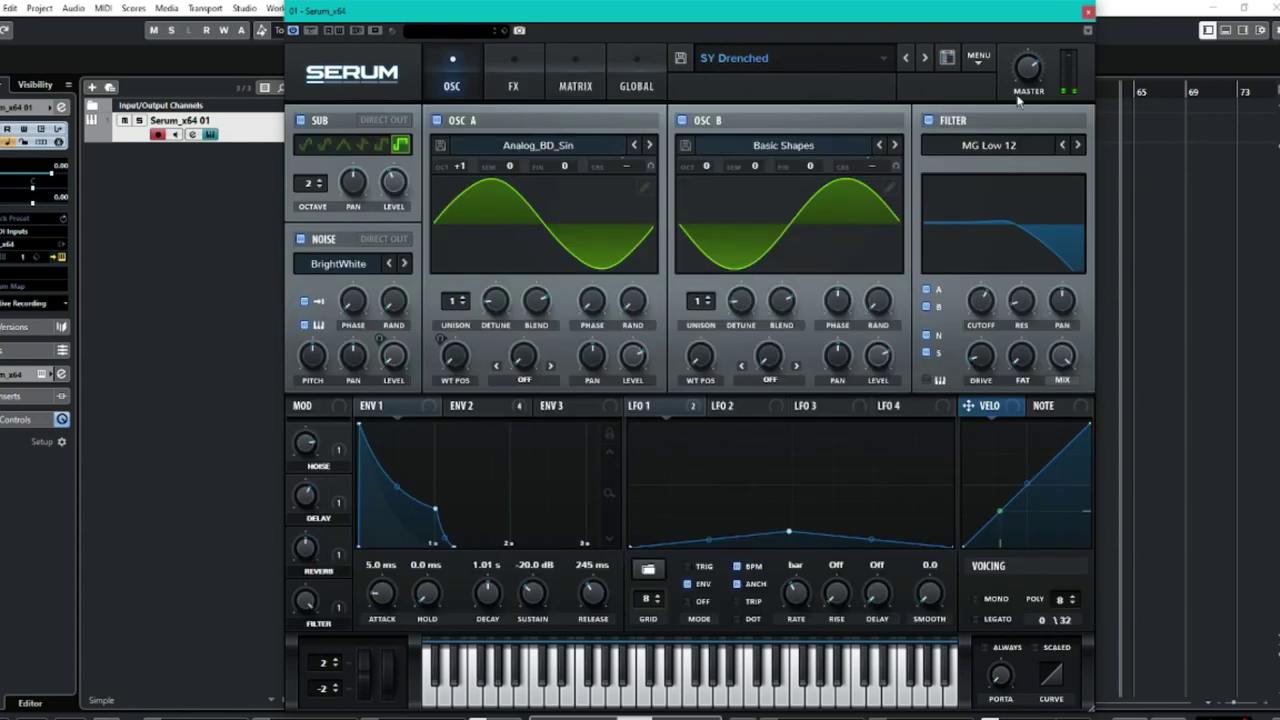
click(944, 60)
scroll(420, 530, down, 2)
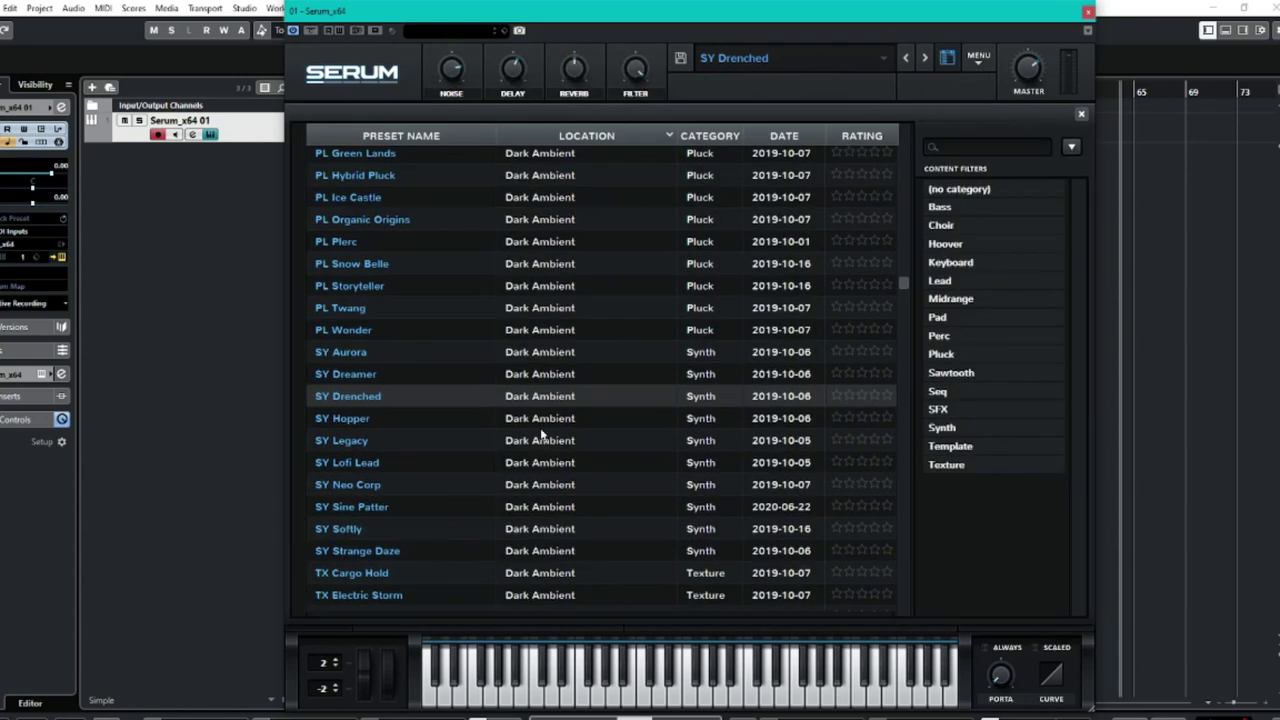
click(416, 442)
click(411, 460)
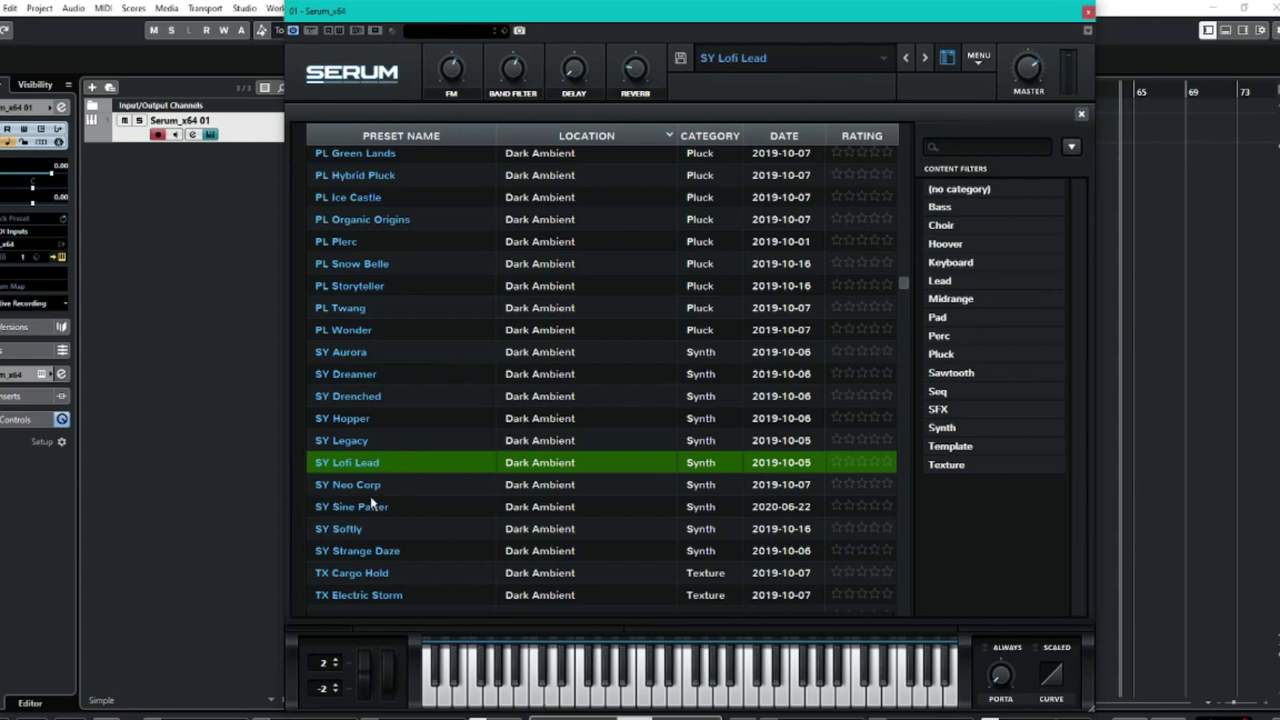
- Audition TX Electric Storm and TX Scream, then load and confirm TX Moaner
scroll(380, 506, down, 3)
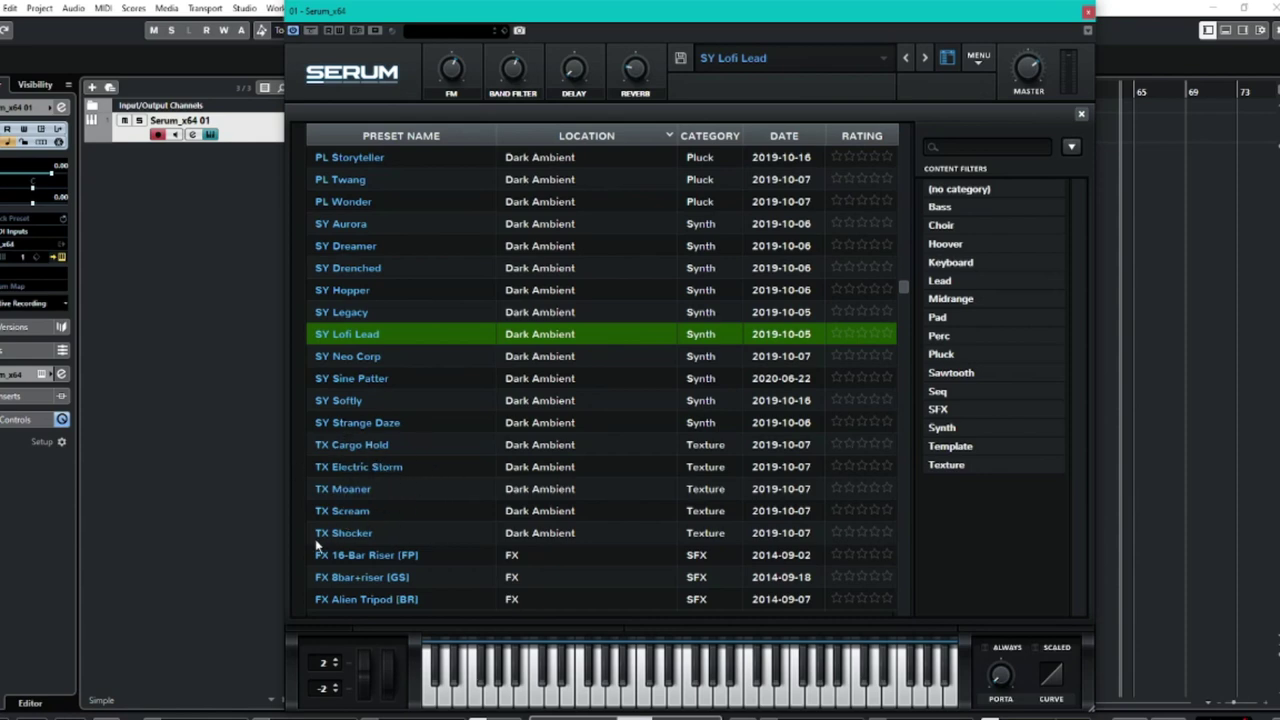
click(392, 472)
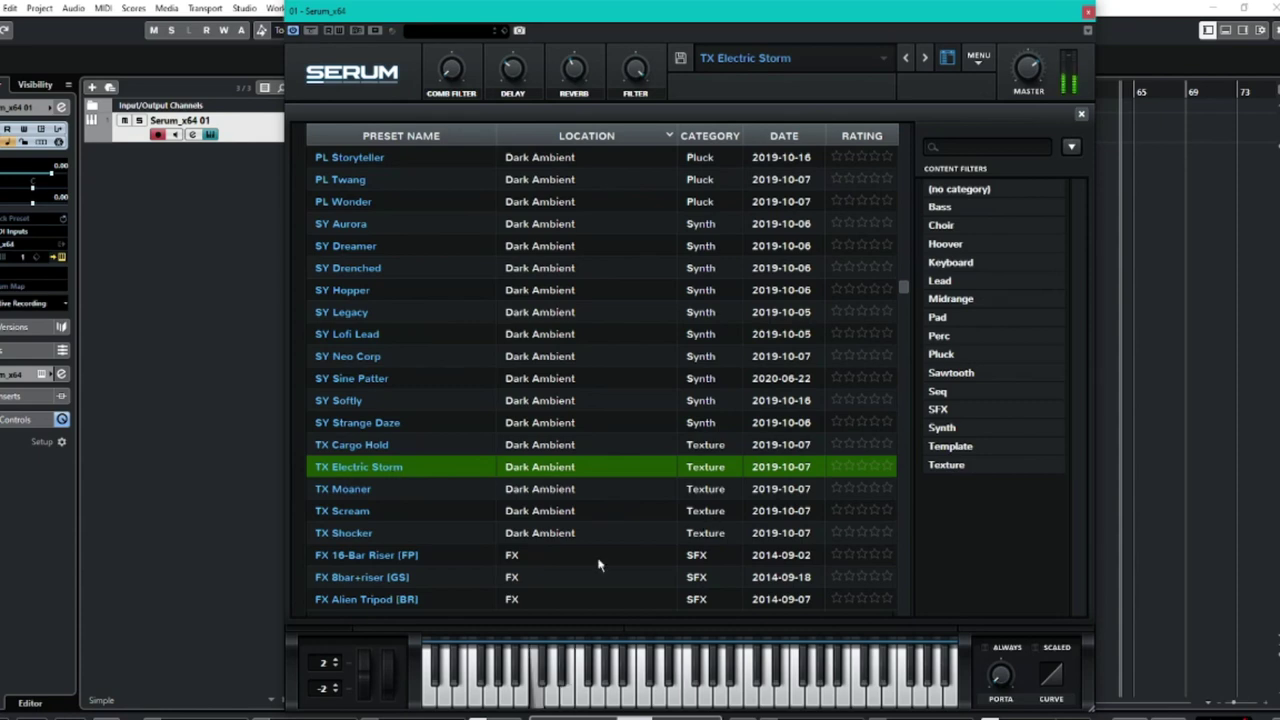
click(351, 512)
click(399, 488)
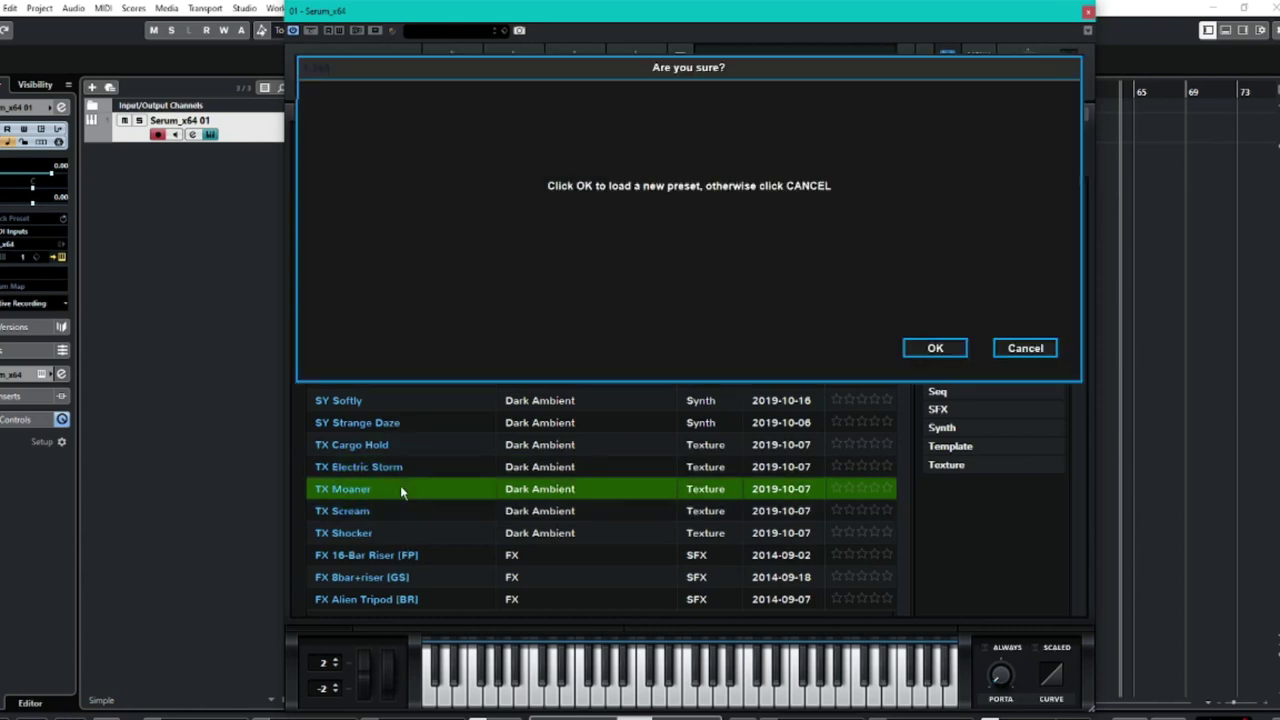
click(932, 347)
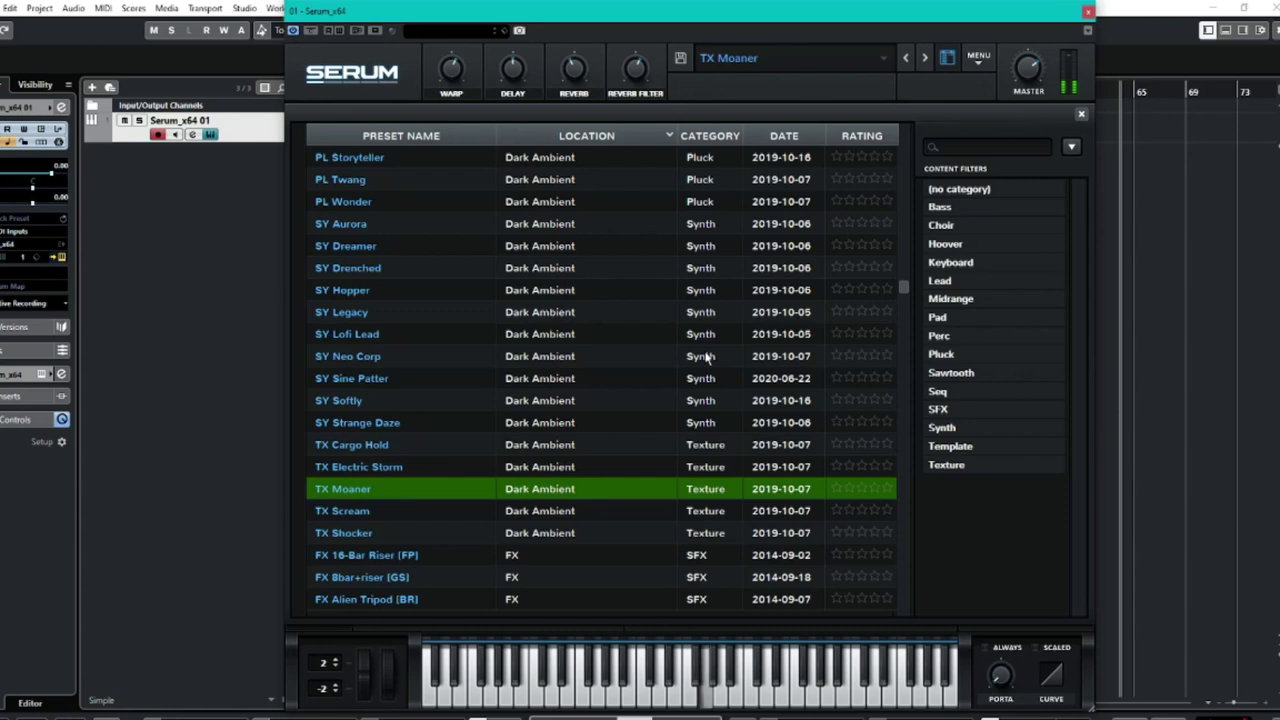
click(1081, 113)
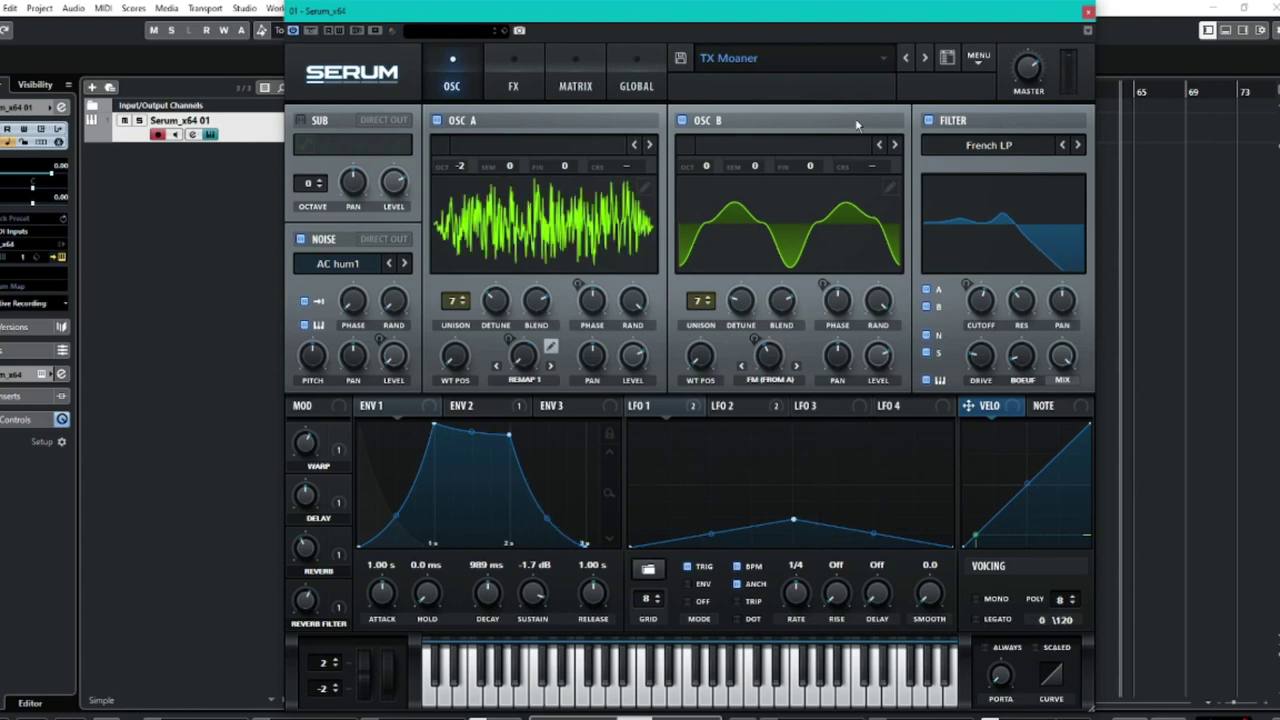
- Look through the preset list again and close it without loading anything
click(948, 62)
scroll(464, 510, down, 2)
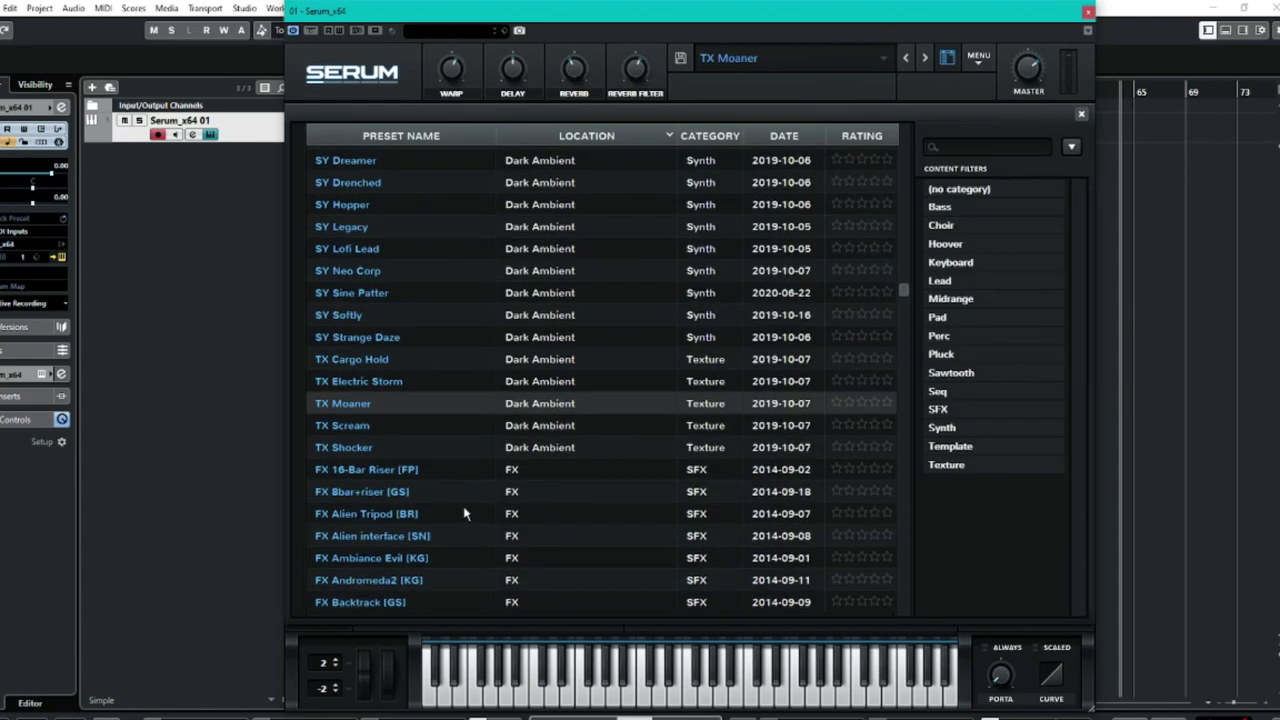
scroll(470, 500, up, 3)
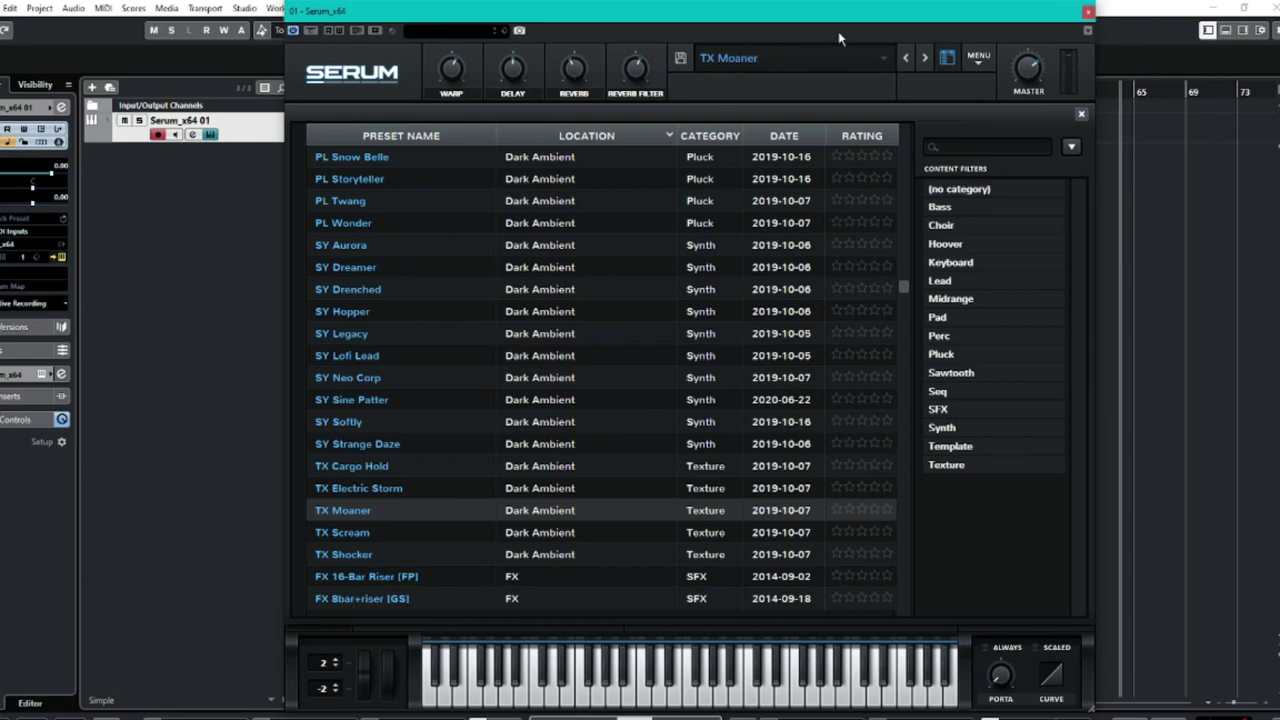
click(946, 58)
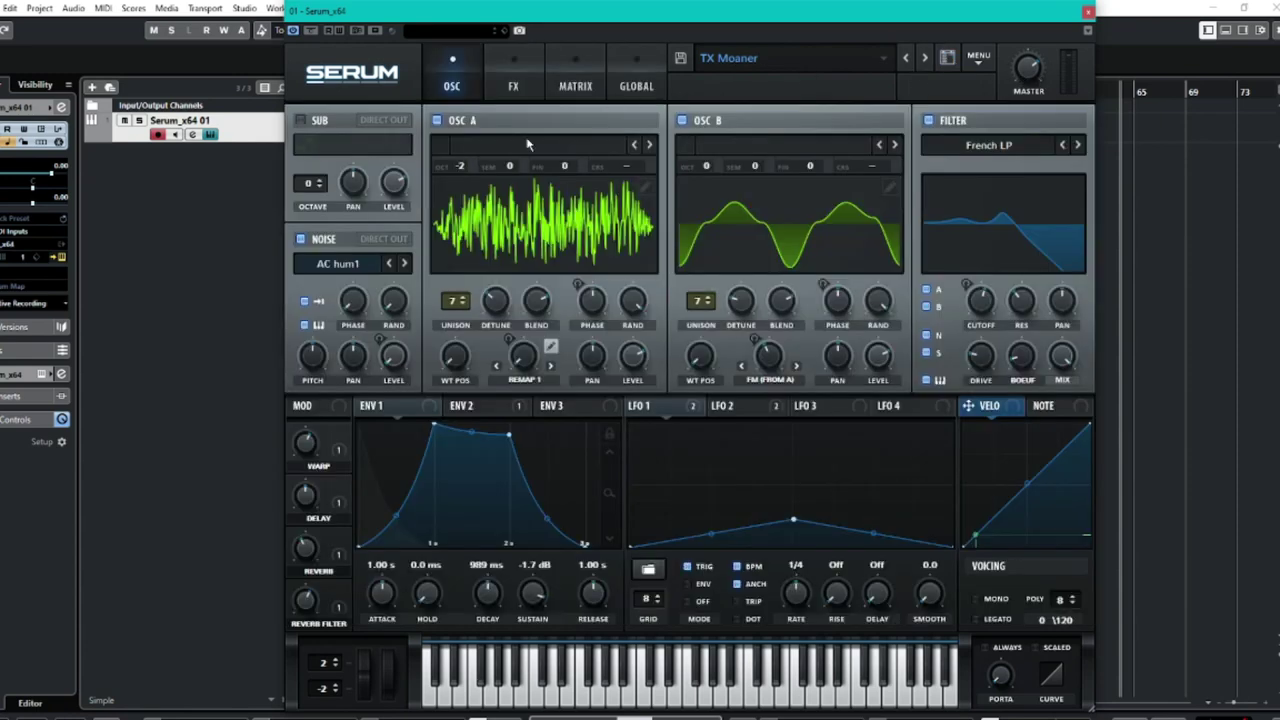
- Reset to Init and give oscillator A the Open Space B wavetable from Dark Ambient Wavetables
click(947, 59)
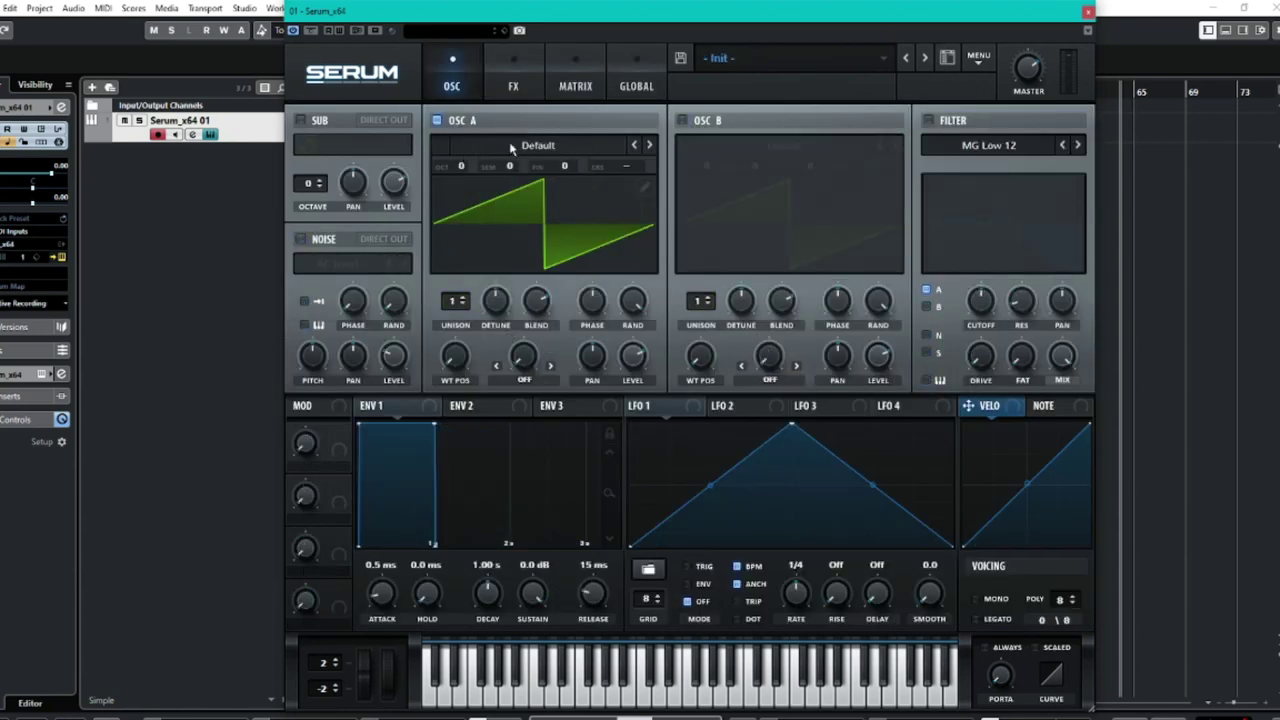
click(512, 147)
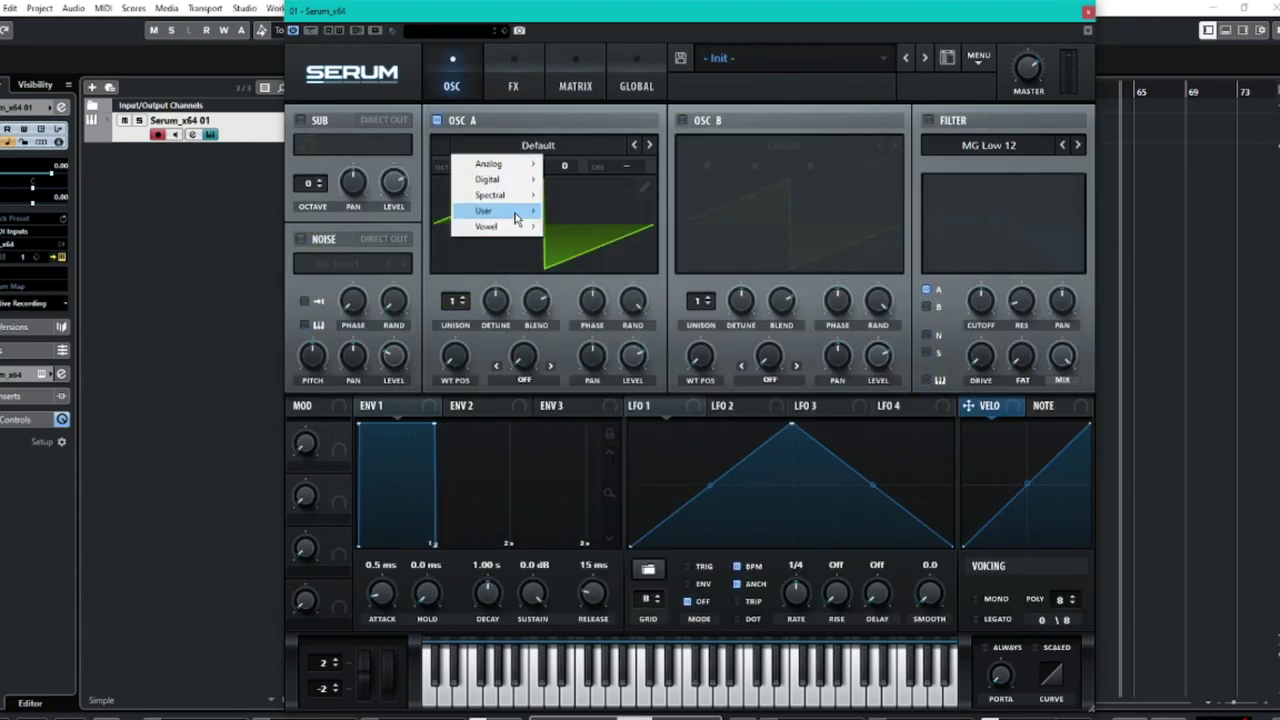
mouse_move(540, 212)
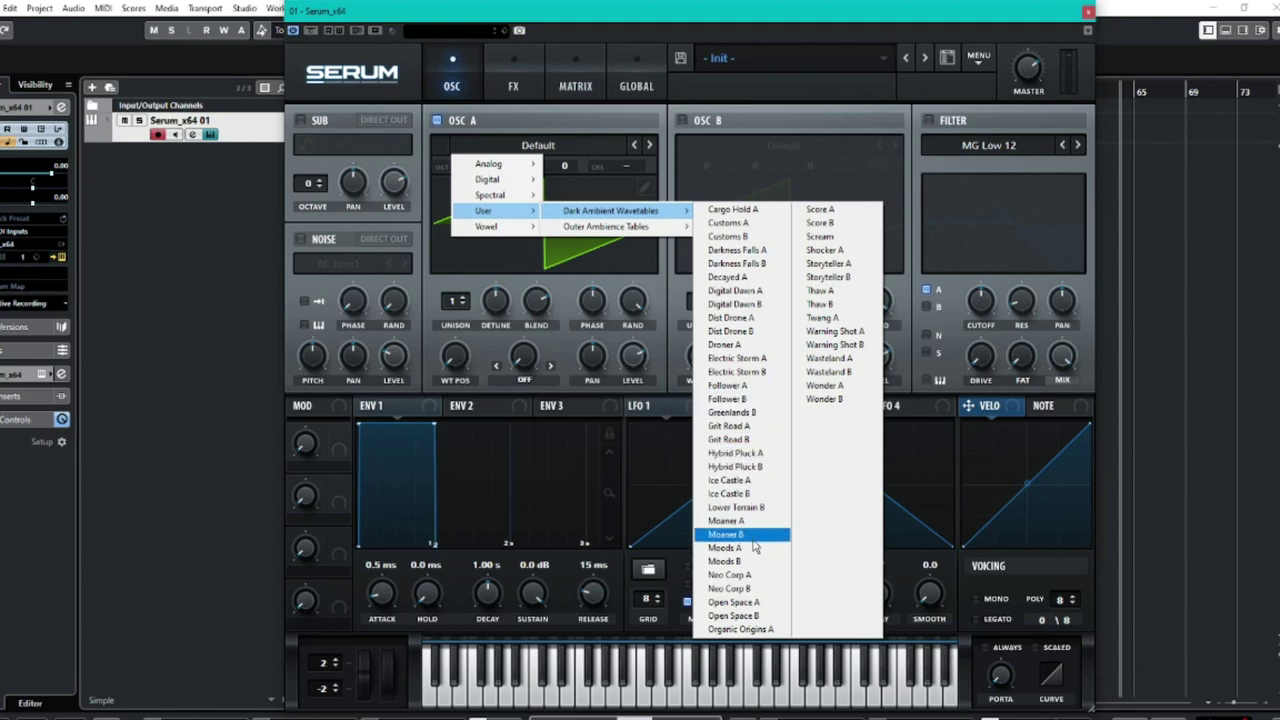
click(758, 616)
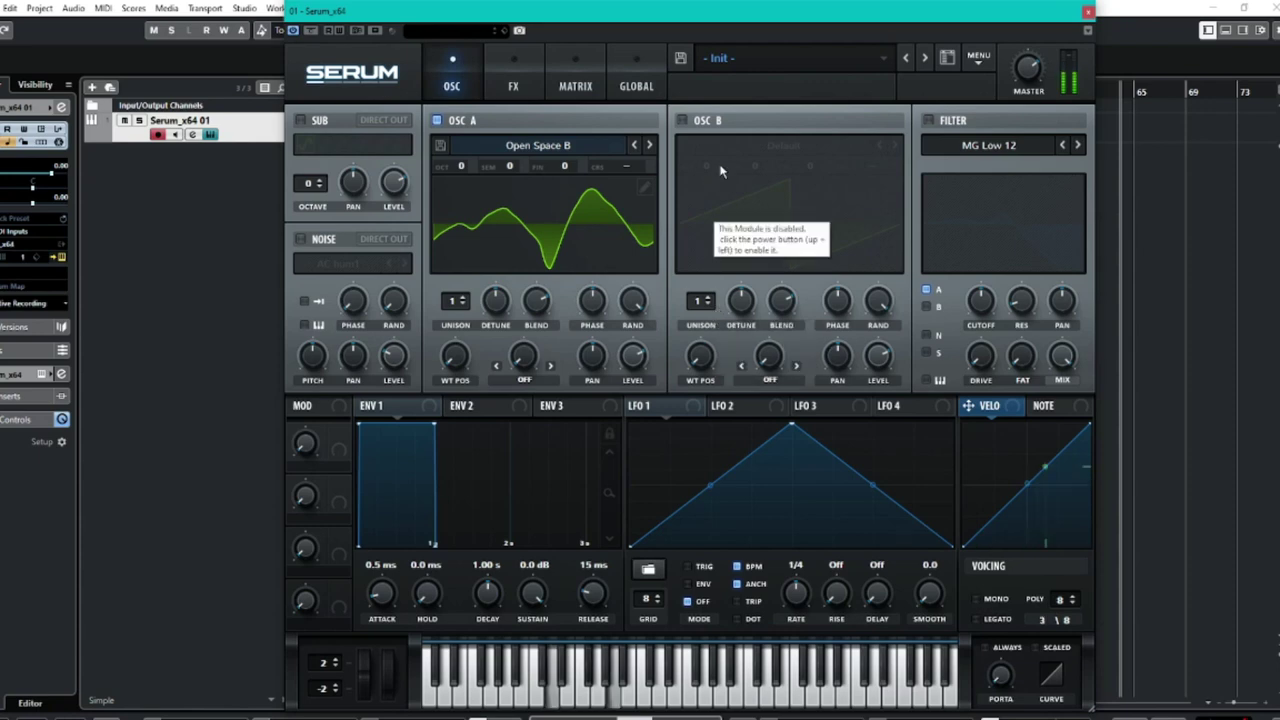
- Turn on oscillator B with the Score B wavetable and lower its volume to 33%
click(686, 122)
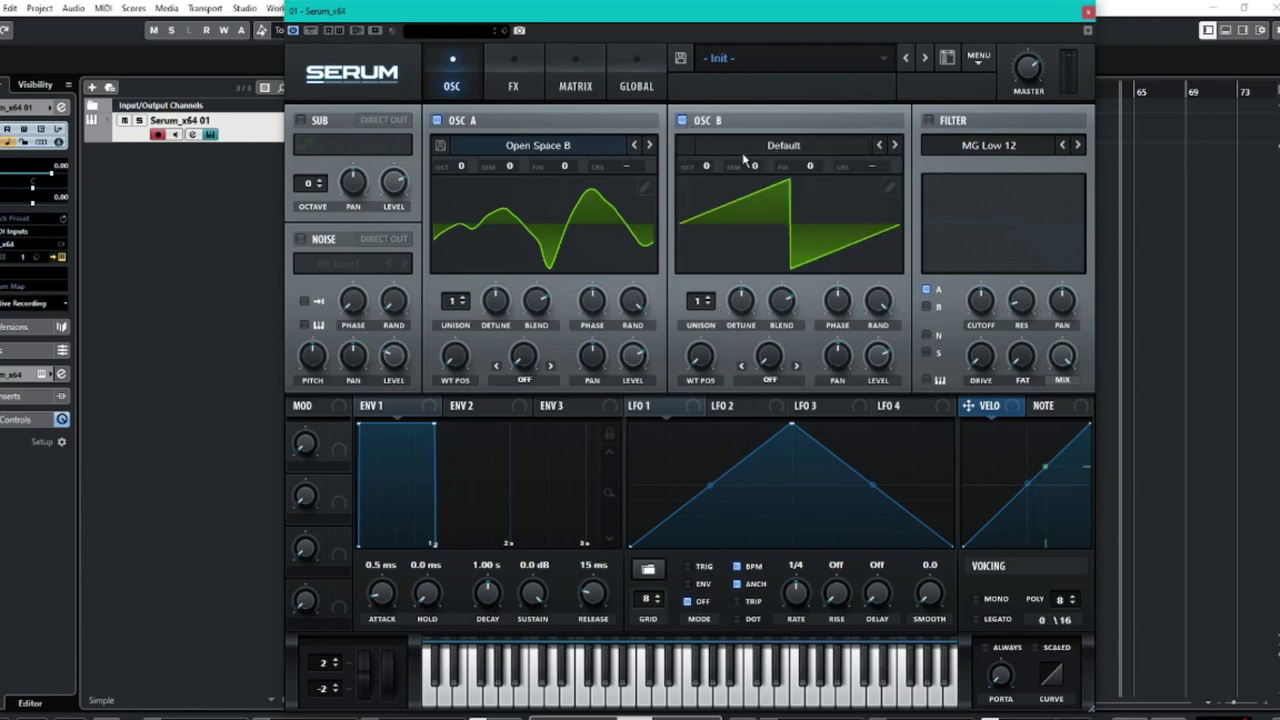
click(782, 150)
mouse_move(745, 212)
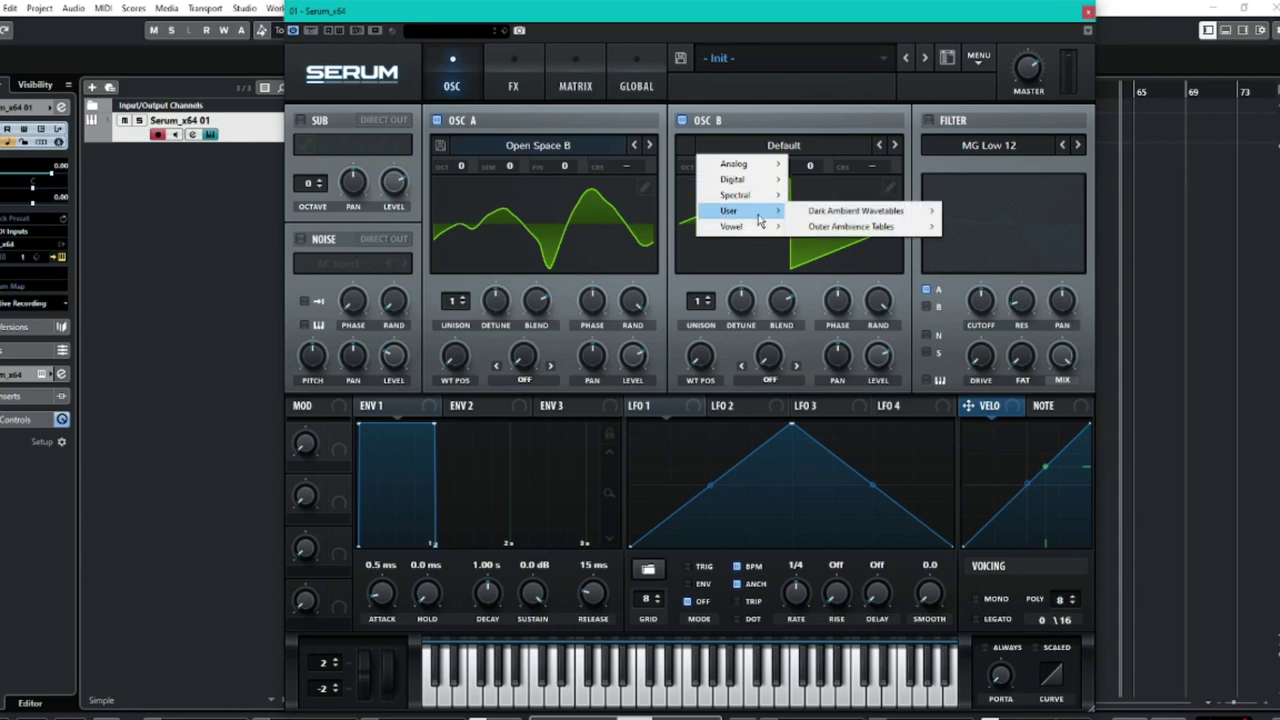
mouse_move(866, 212)
click(1058, 224)
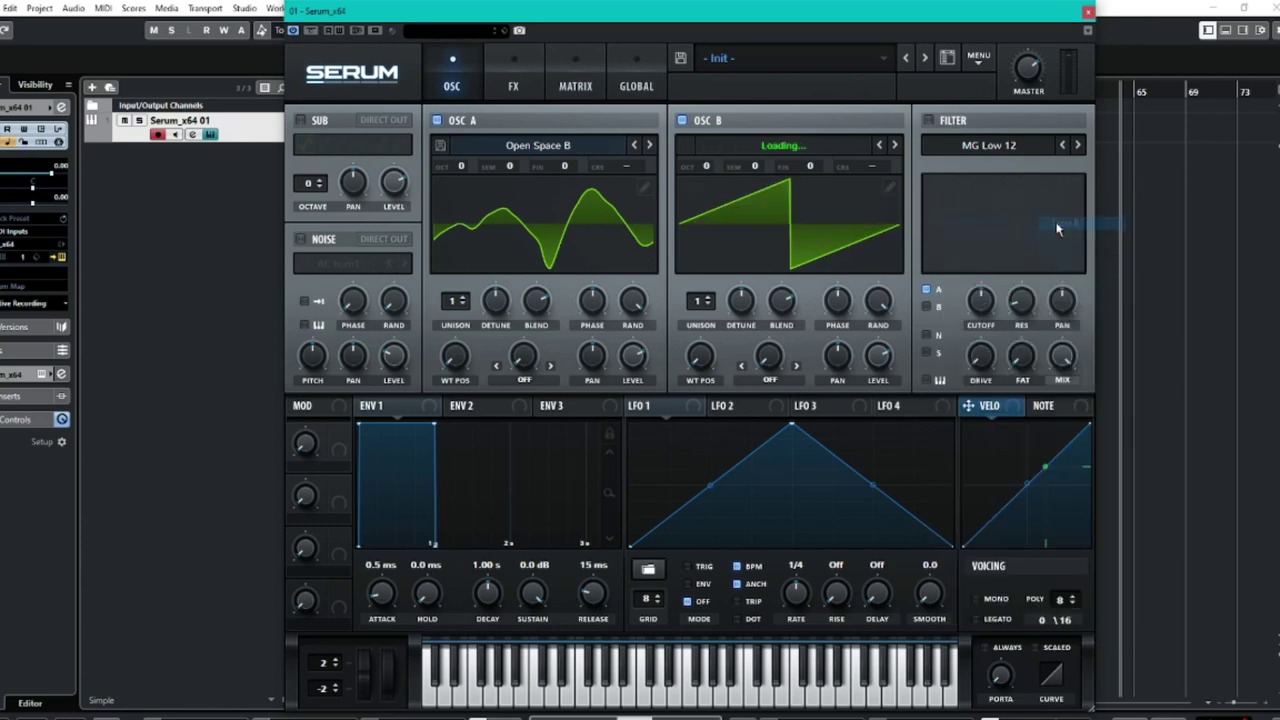
mouse_move(877, 357)
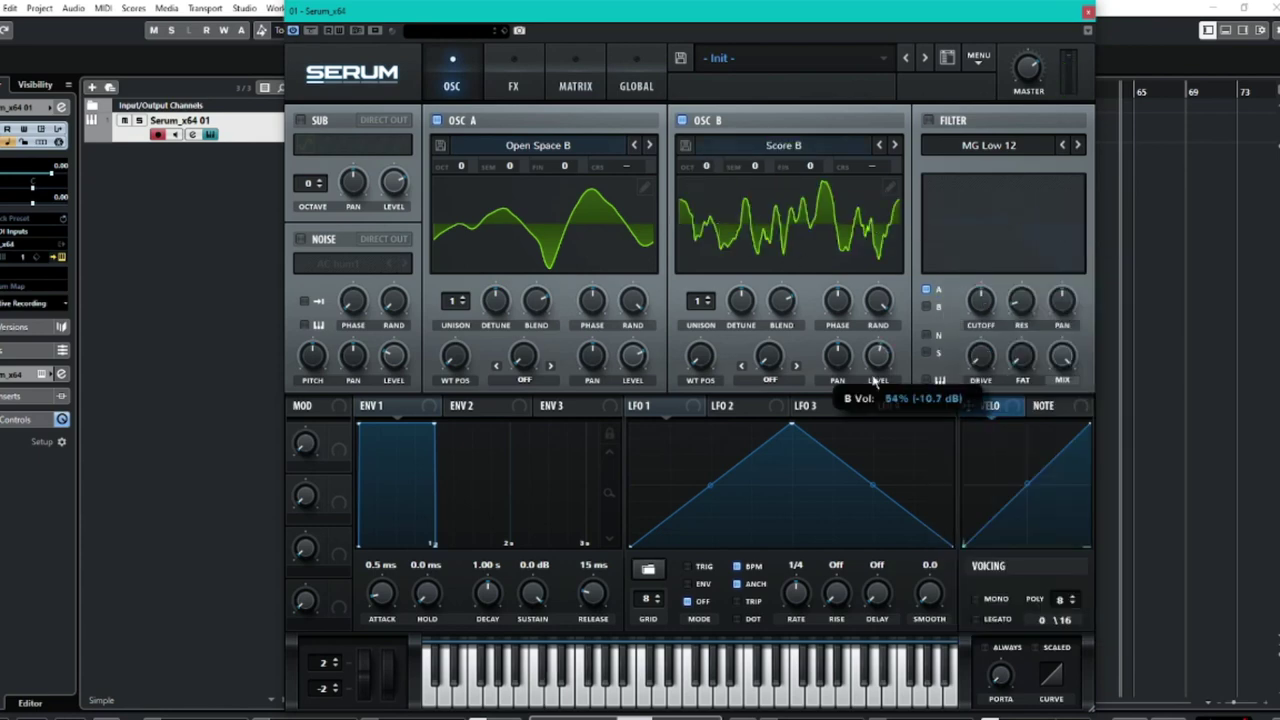
drag(878, 350, 885, 408)
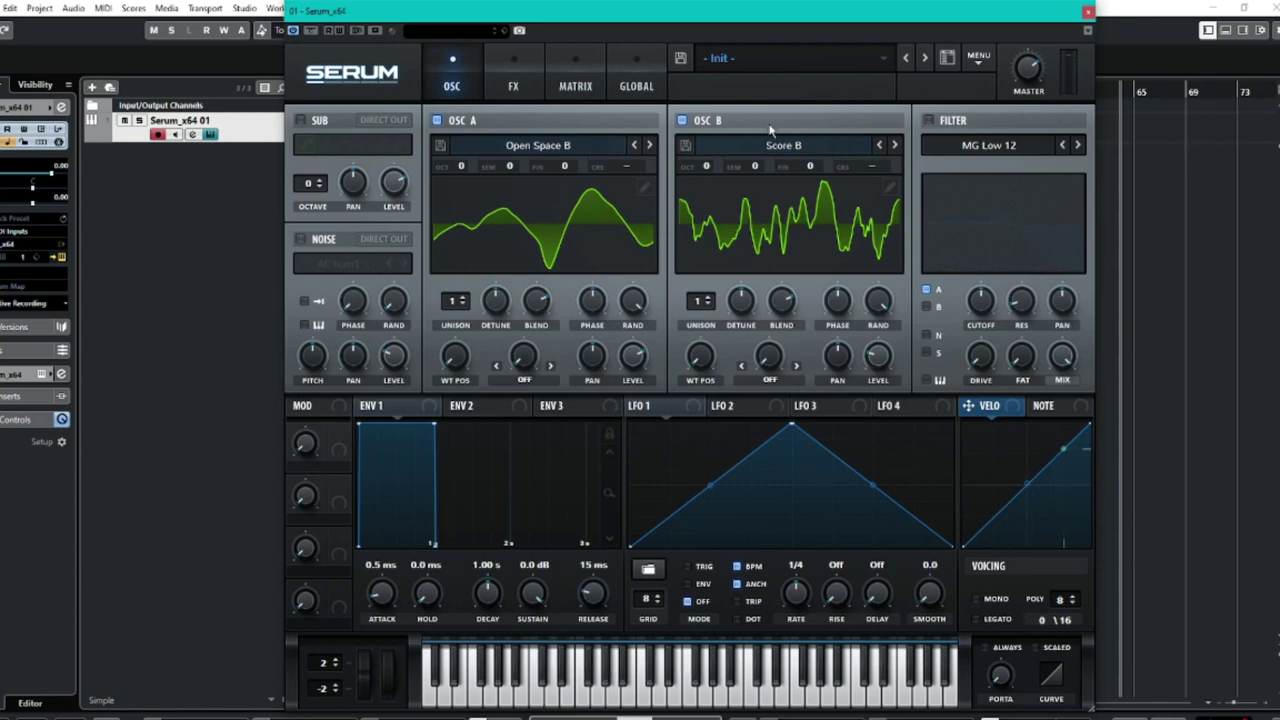
- Browse oscillator B's wavetable categories without changing Score B, then bring up the main MENU
click(757, 155)
mouse_move(730, 211)
mouse_move(855, 211)
click(1122, 34)
click(969, 60)
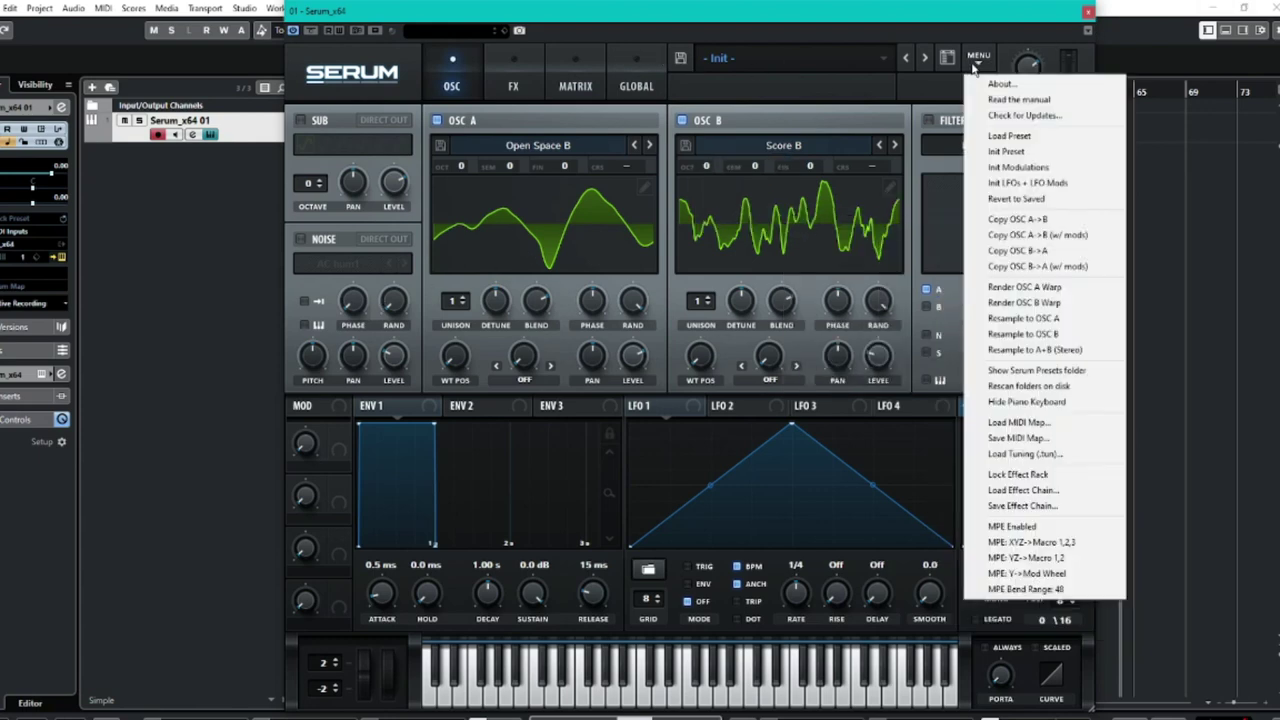
- Reset to Init, enable the noise oscillator with Waterphone 01, and switch off oscillator A
click(1046, 151)
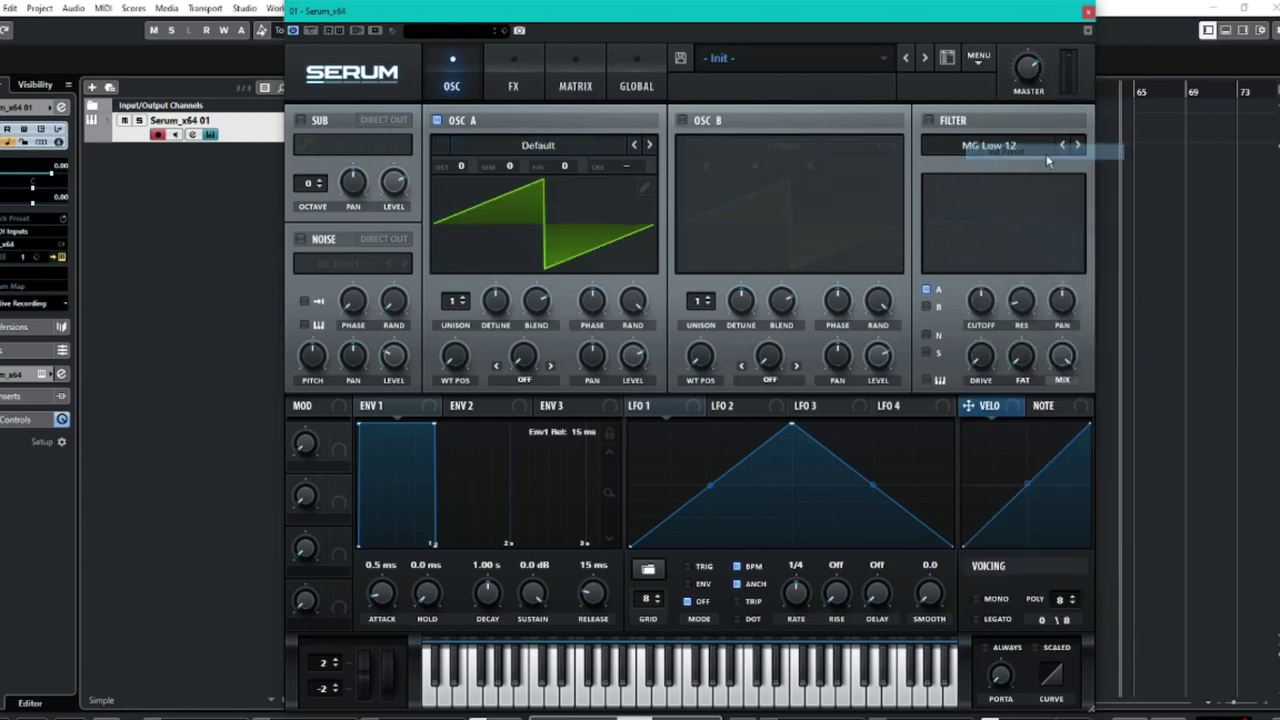
click(300, 240)
click(352, 266)
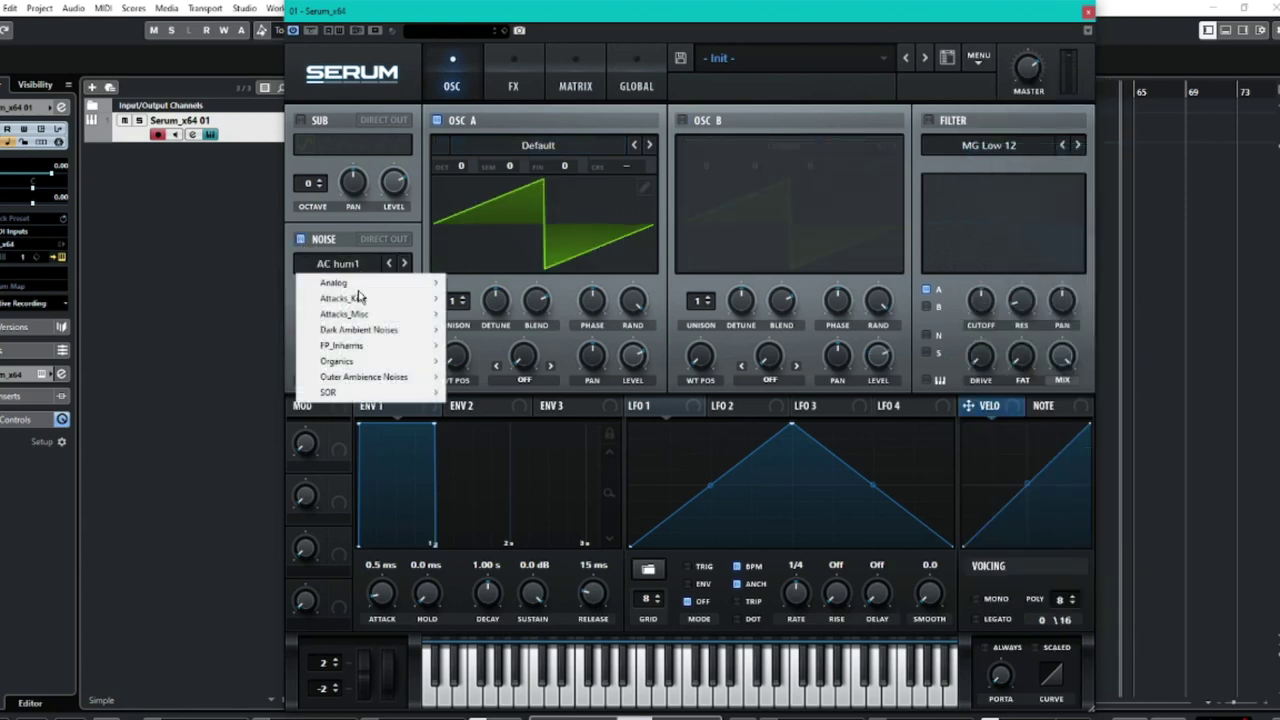
mouse_move(388, 341)
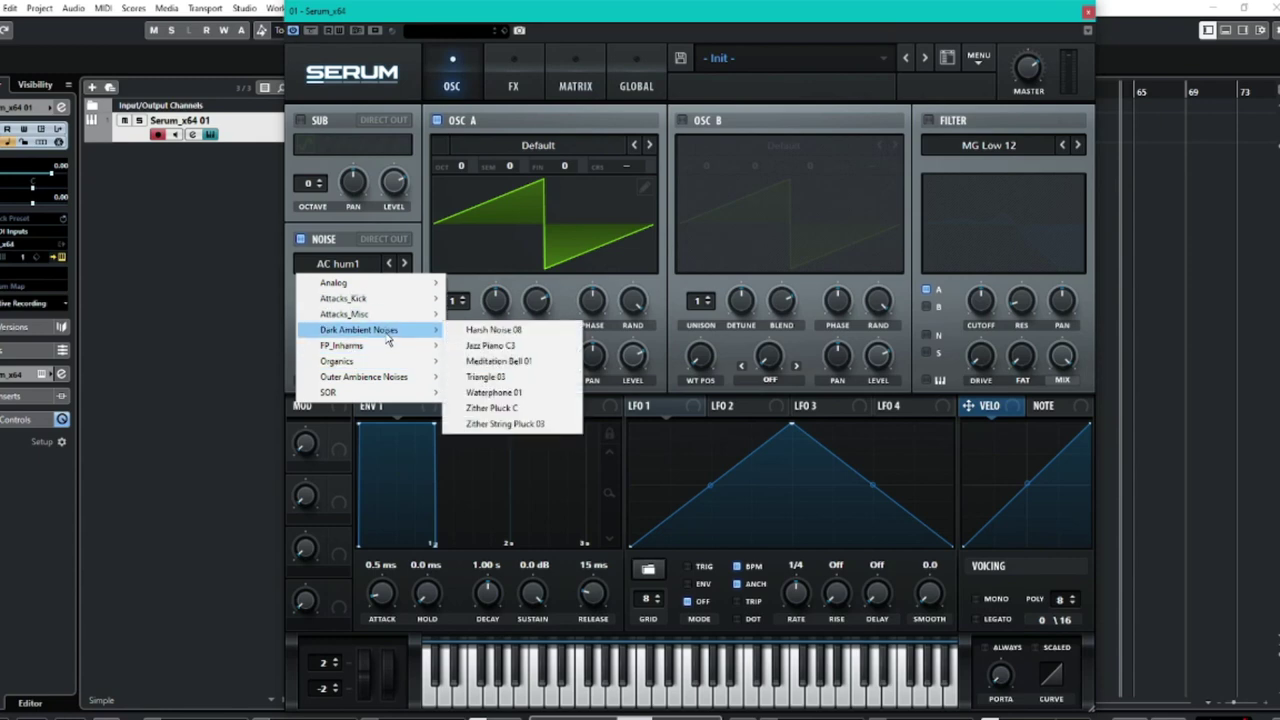
click(509, 394)
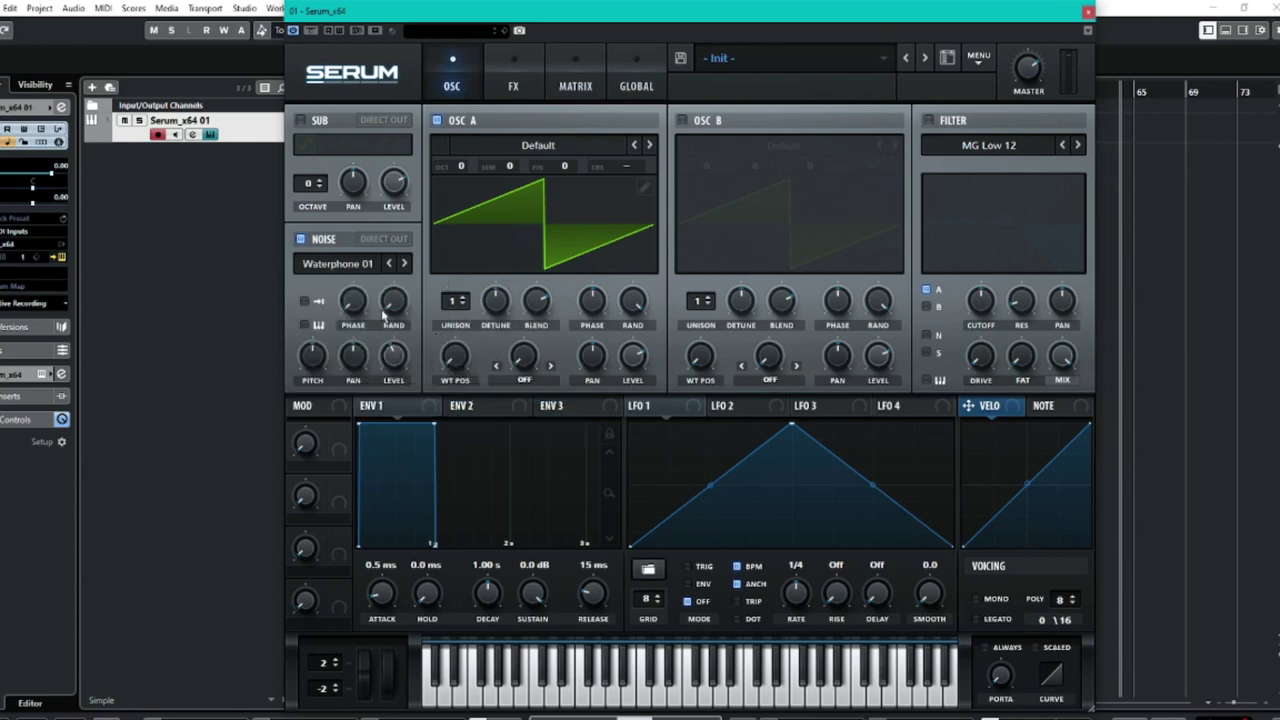
click(437, 120)
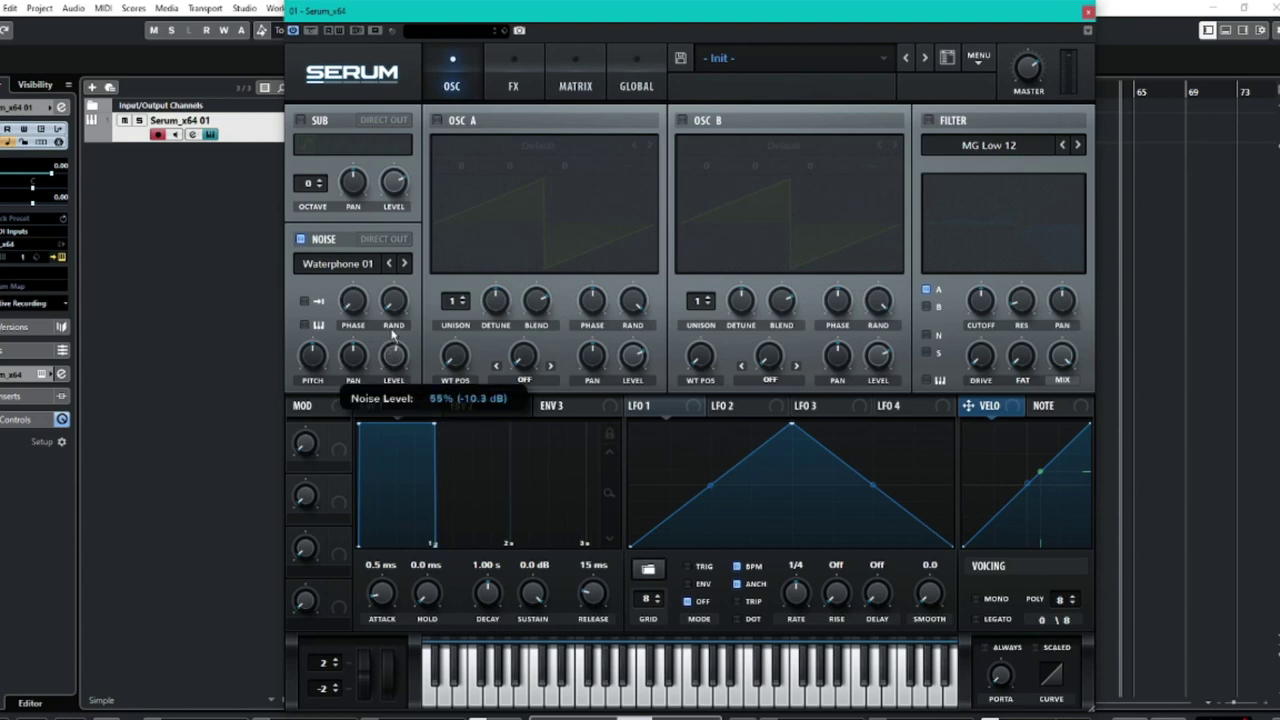
- Audition the Meditation Bell 01, Harsh Noise 08 and Zither String Pluck 03 noise samples
click(328, 263)
mouse_move(401, 332)
click(528, 364)
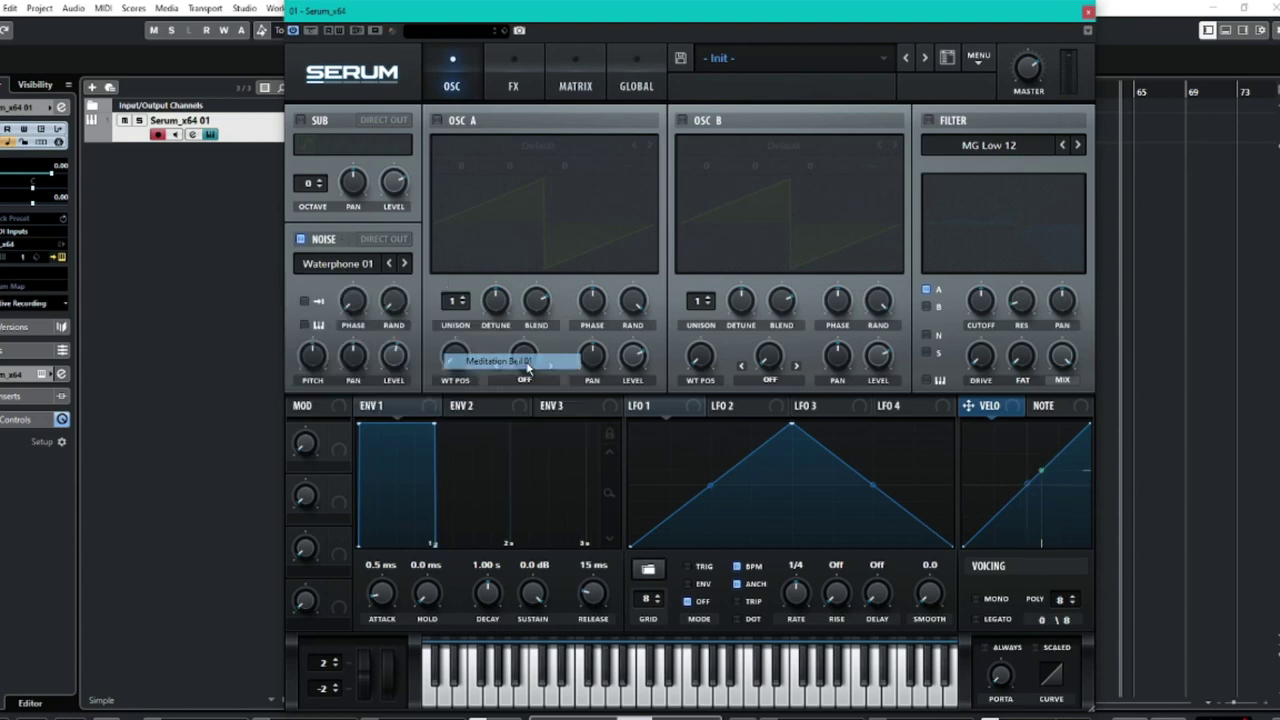
click(345, 265)
mouse_move(390, 332)
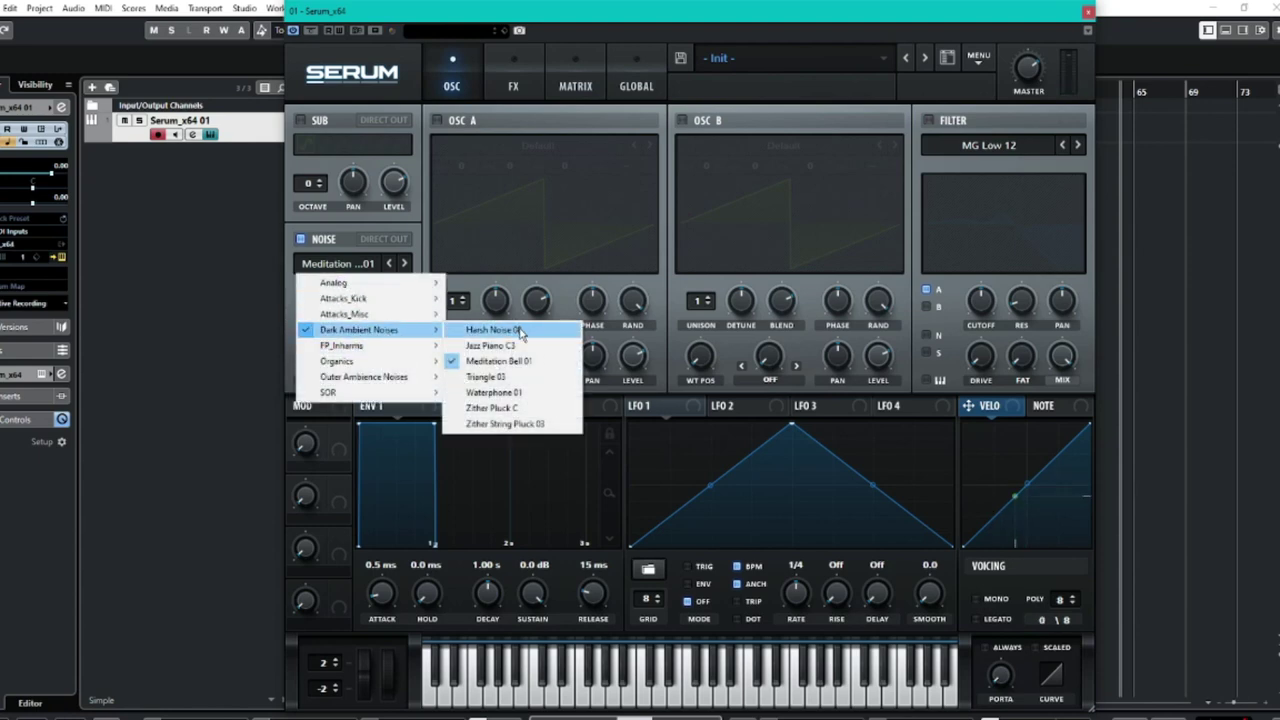
click(519, 332)
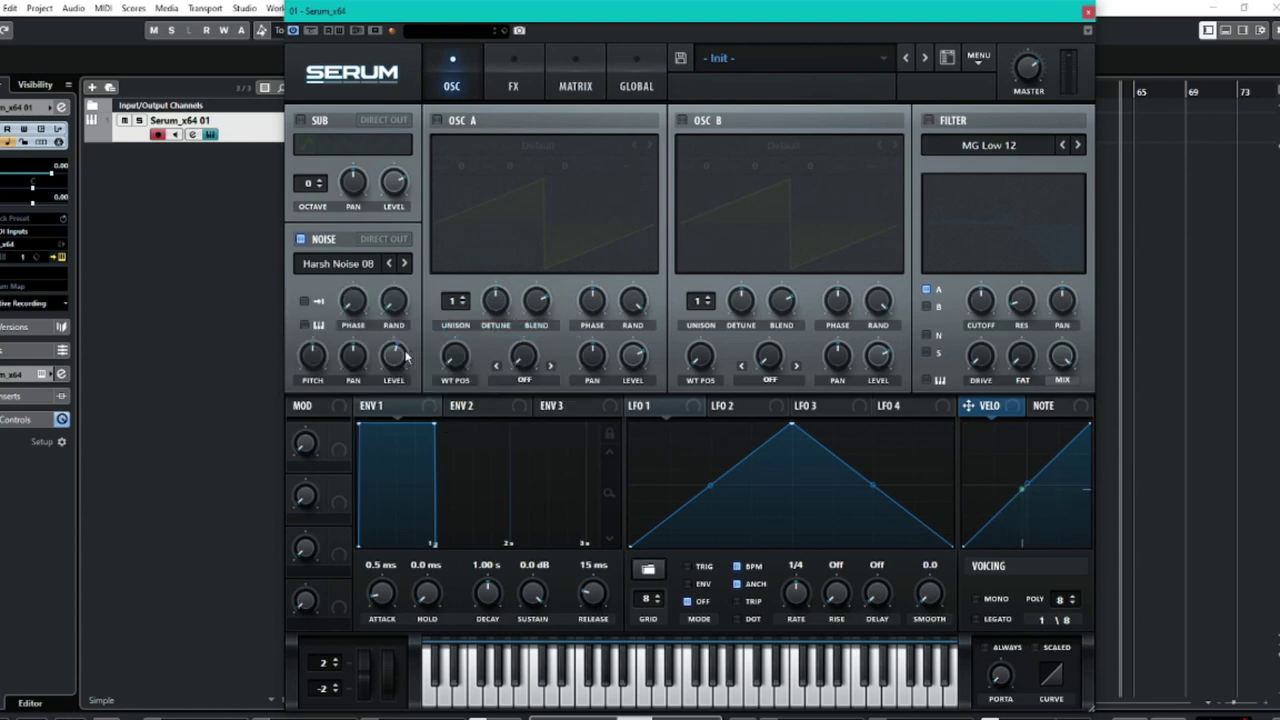
click(335, 265)
mouse_move(390, 333)
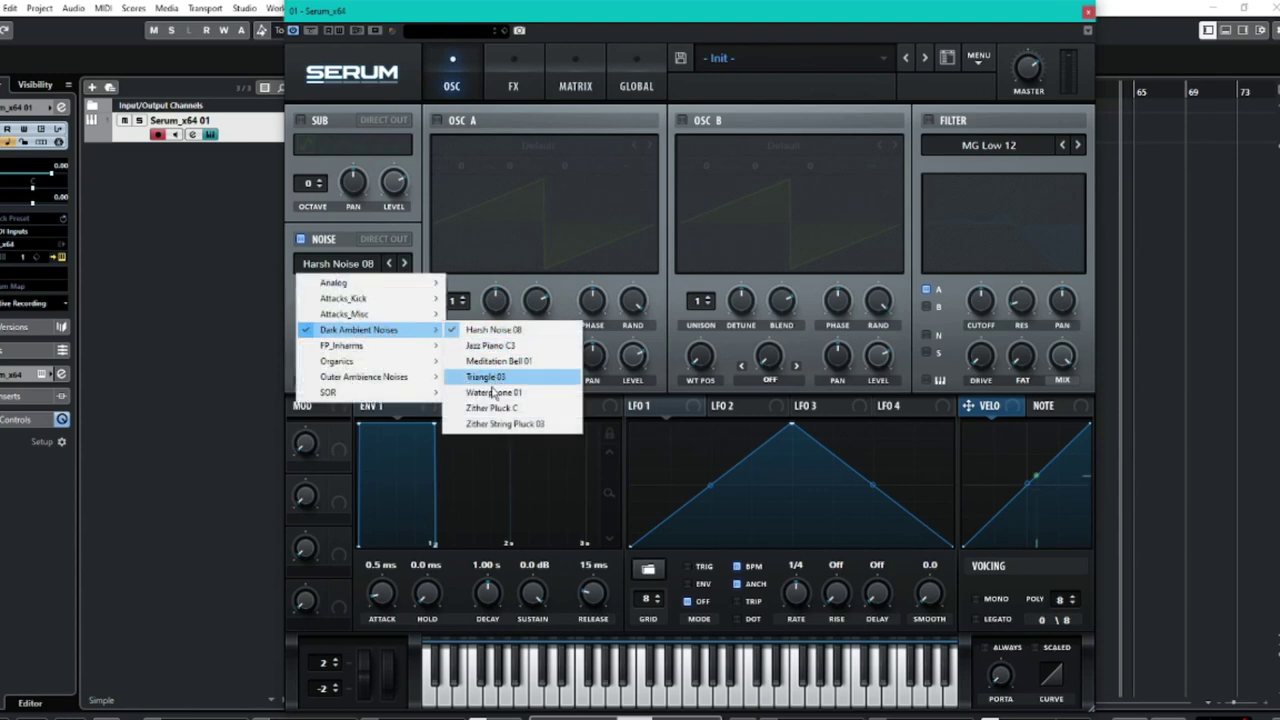
click(490, 425)
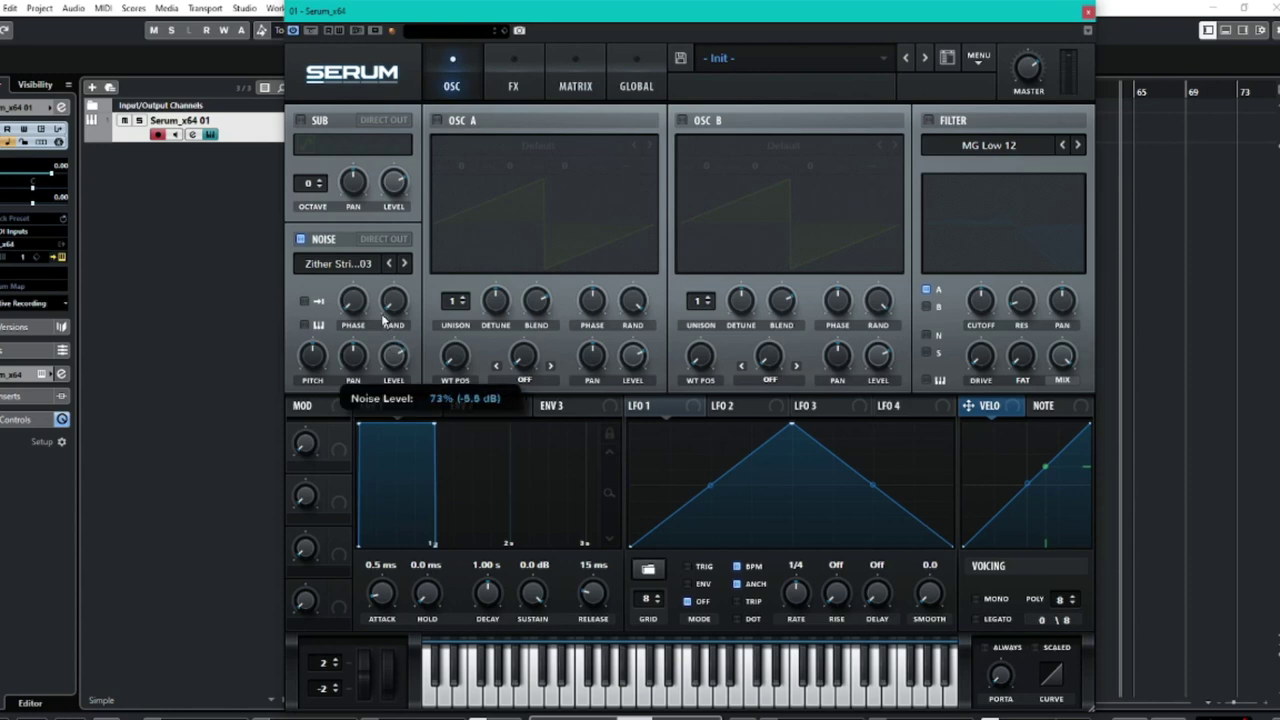
- Try Zither Pluck C, then settle on the Jazz Piano C3 noise sample
click(350, 263)
mouse_move(408, 336)
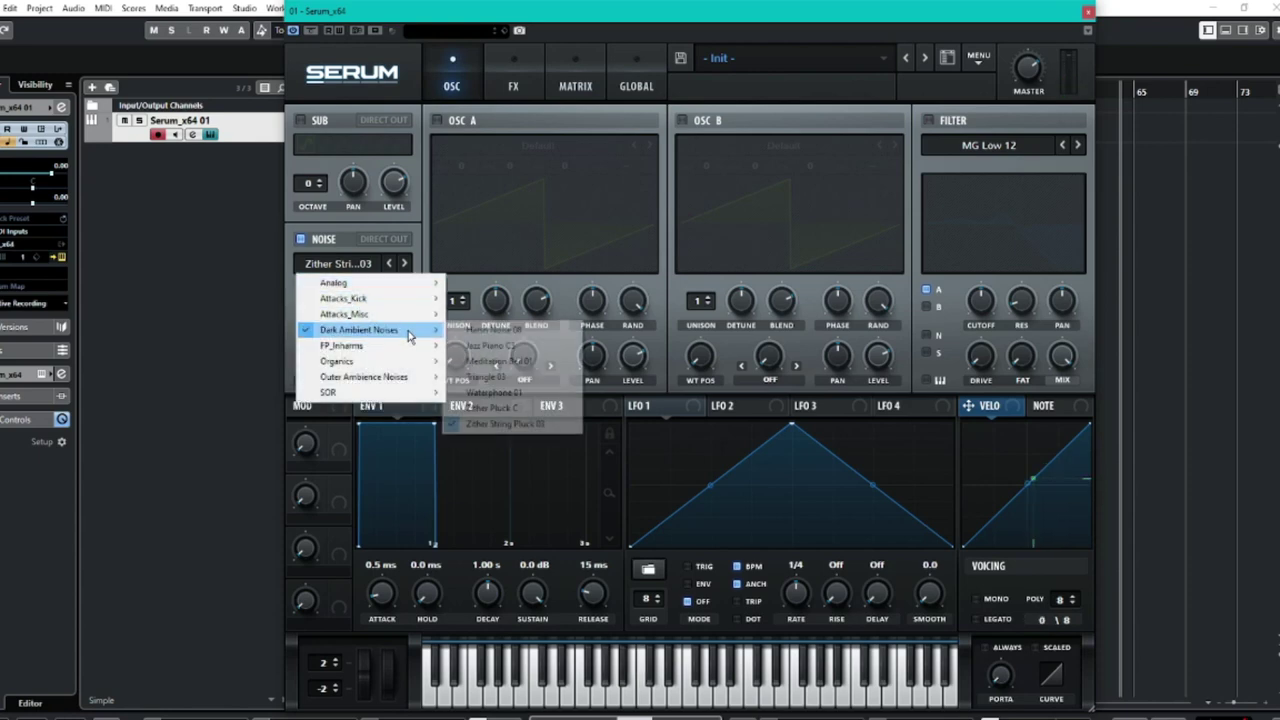
click(495, 408)
click(340, 263)
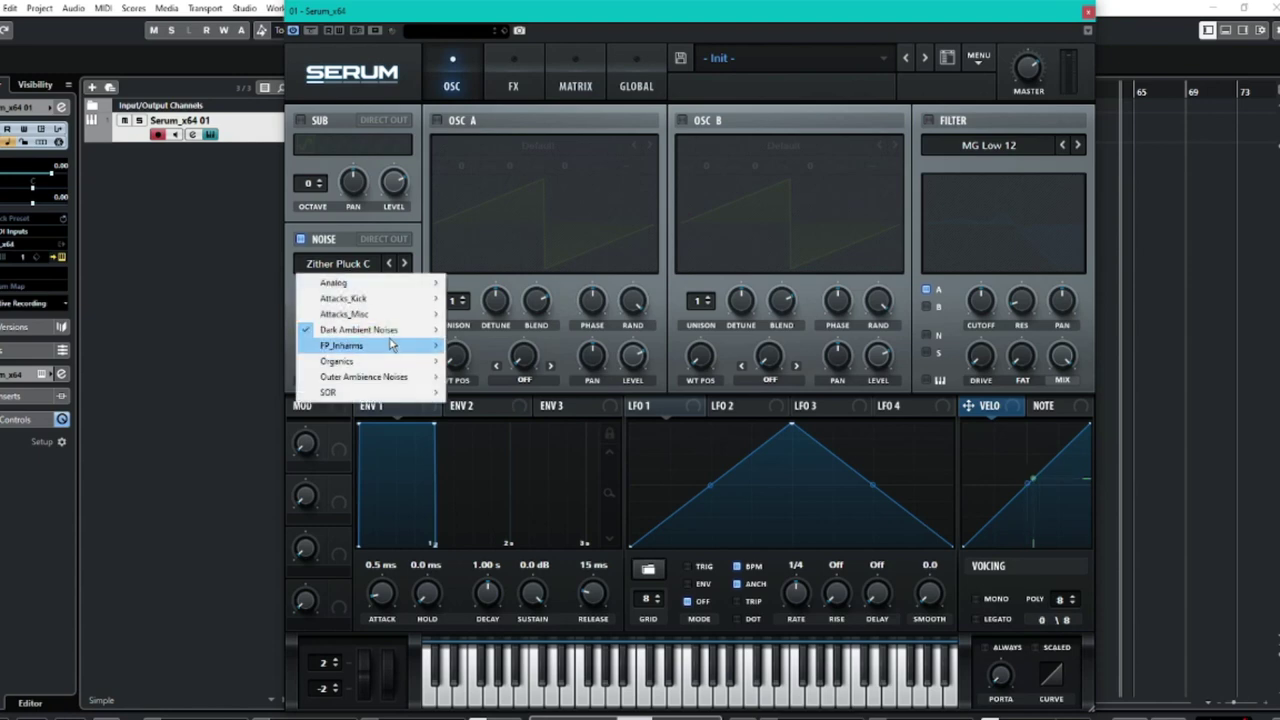
mouse_move(400, 331)
click(506, 347)
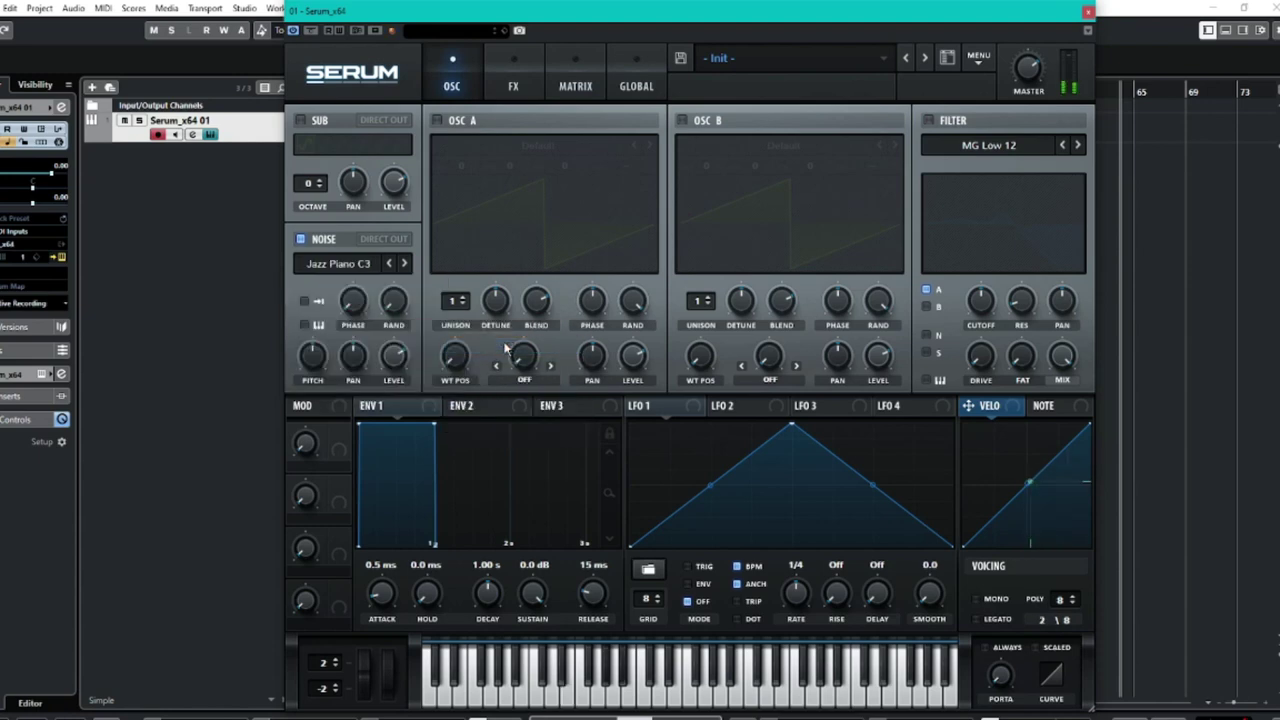
mouse_move(398, 340)
- Reset the patch via MENU > Init Preset and pick PD Spectrum from Outer Ambience
click(970, 60)
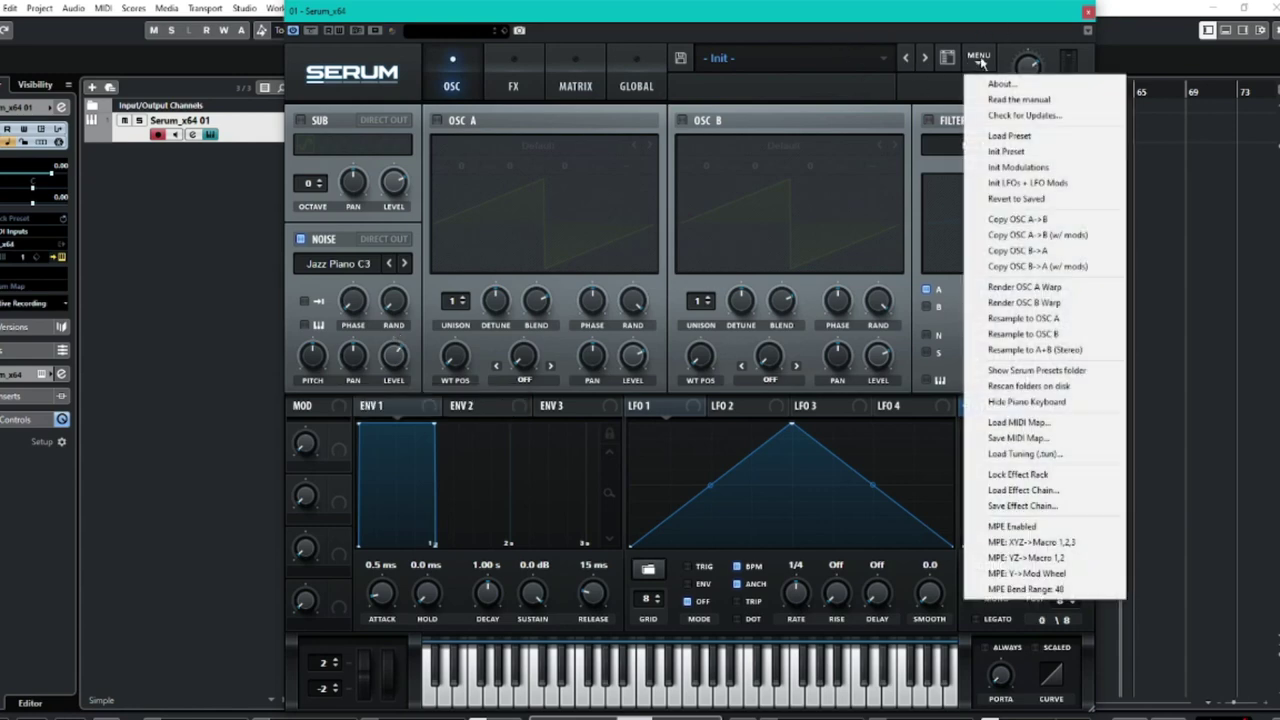
click(1004, 152)
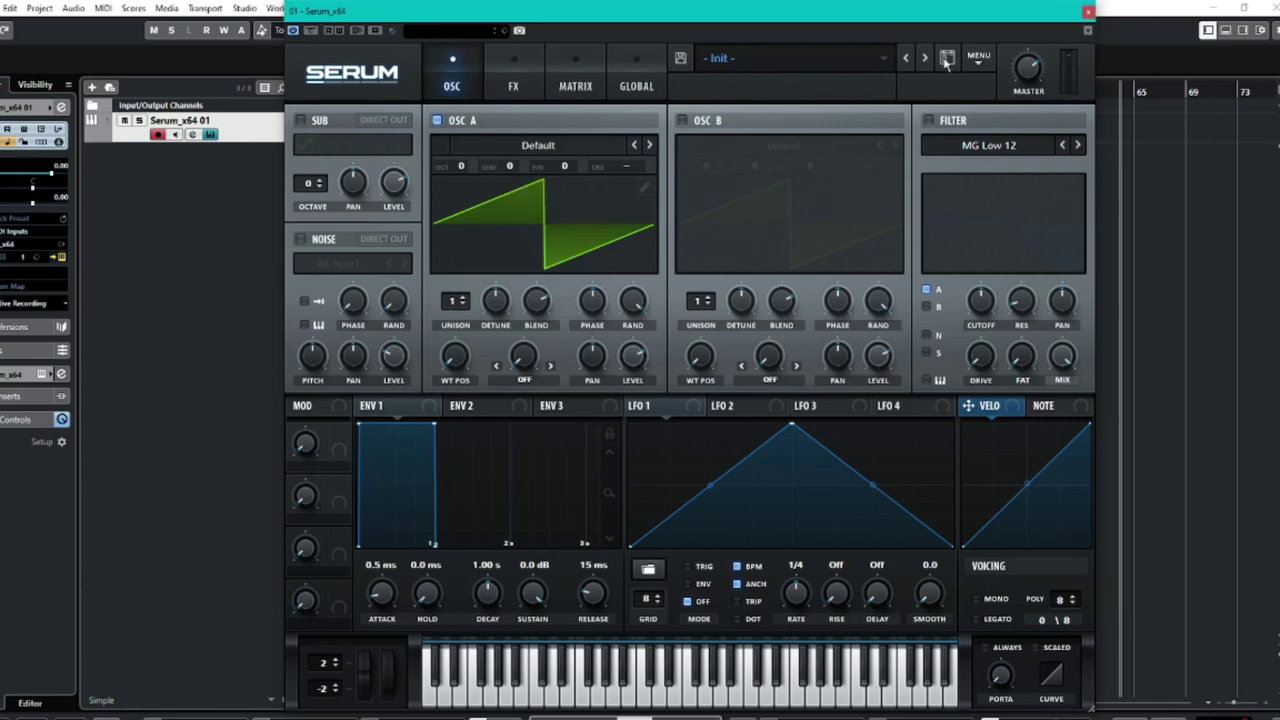
click(754, 65)
mouse_move(781, 192)
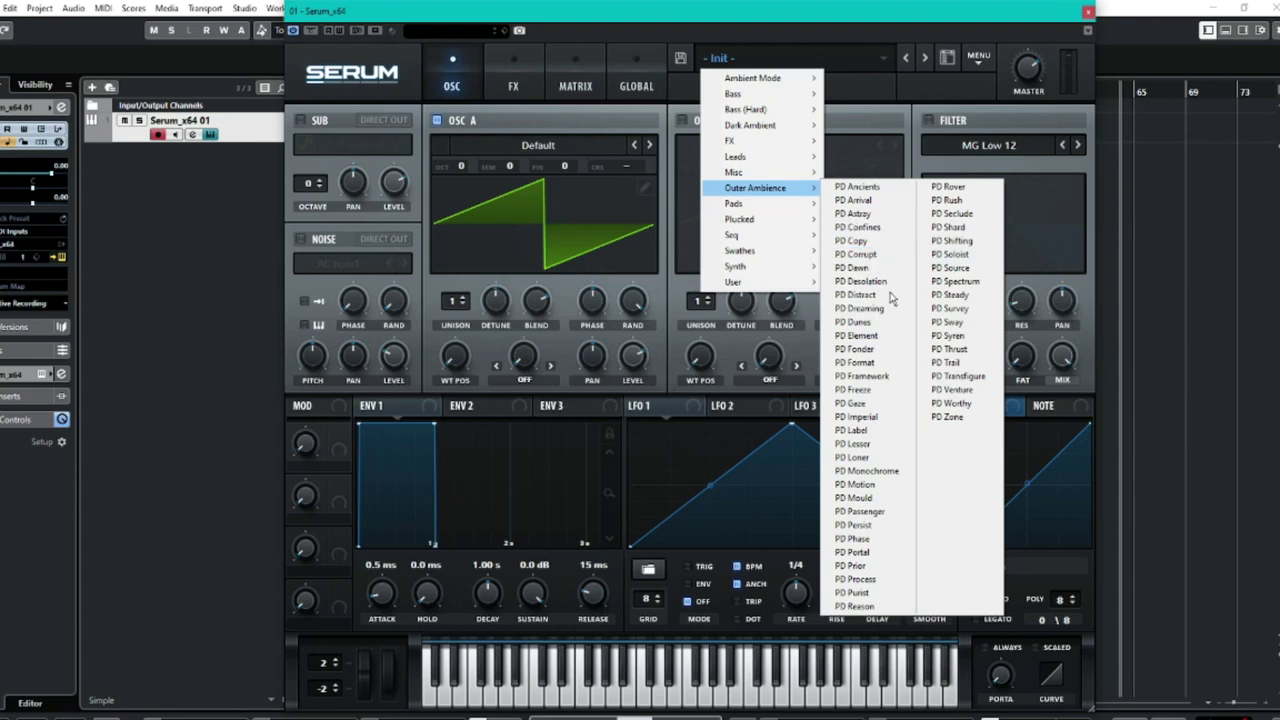
click(958, 283)
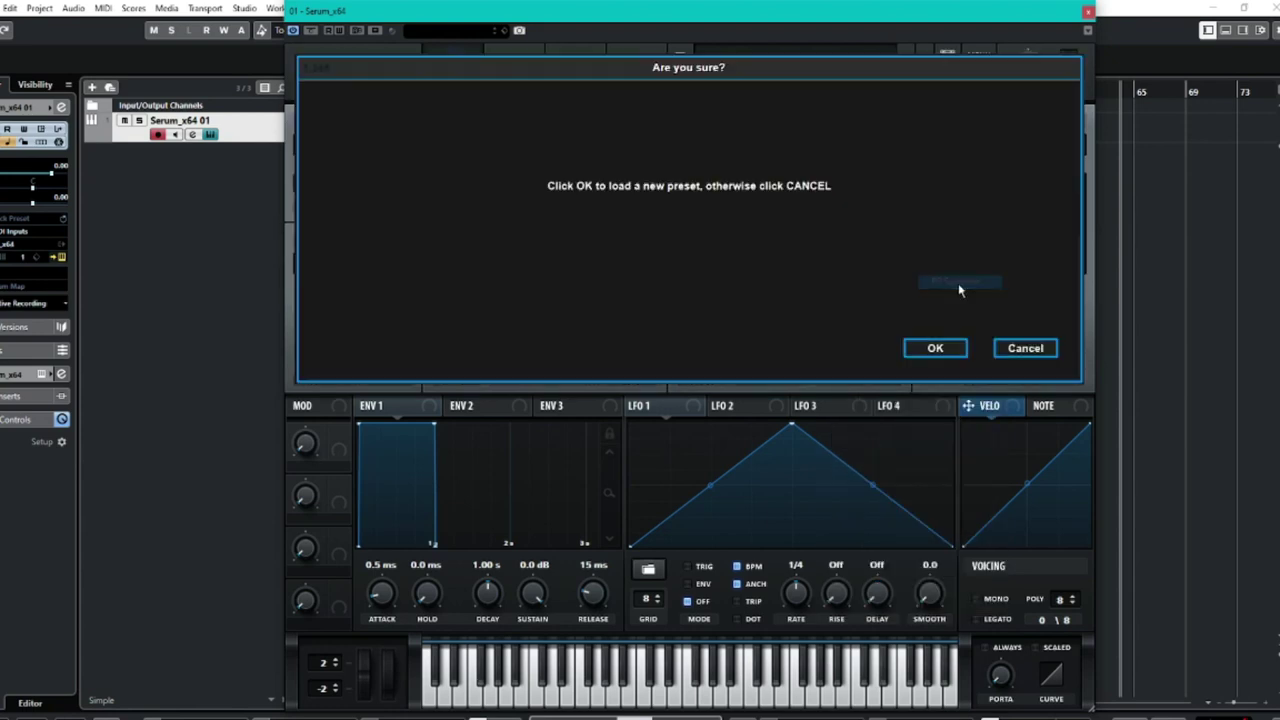
- Confirm loading PD Spectrum and bring up the preset categories again
click(934, 346)
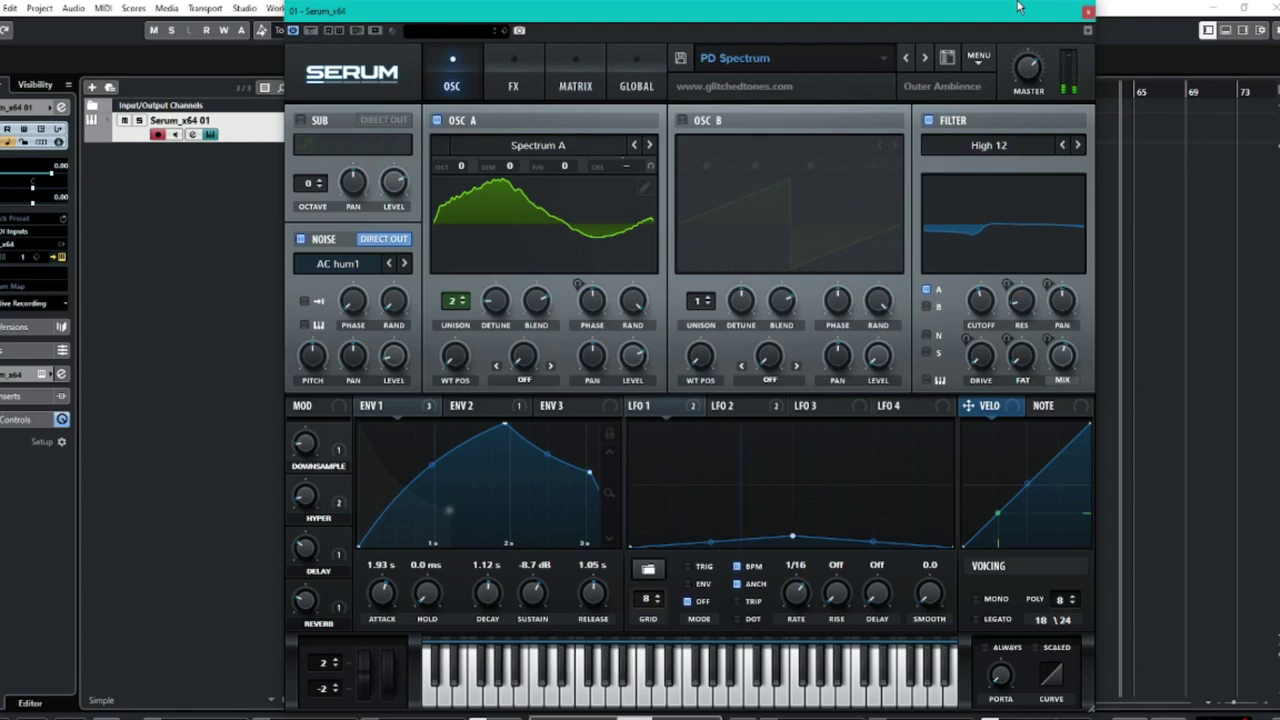
click(760, 60)
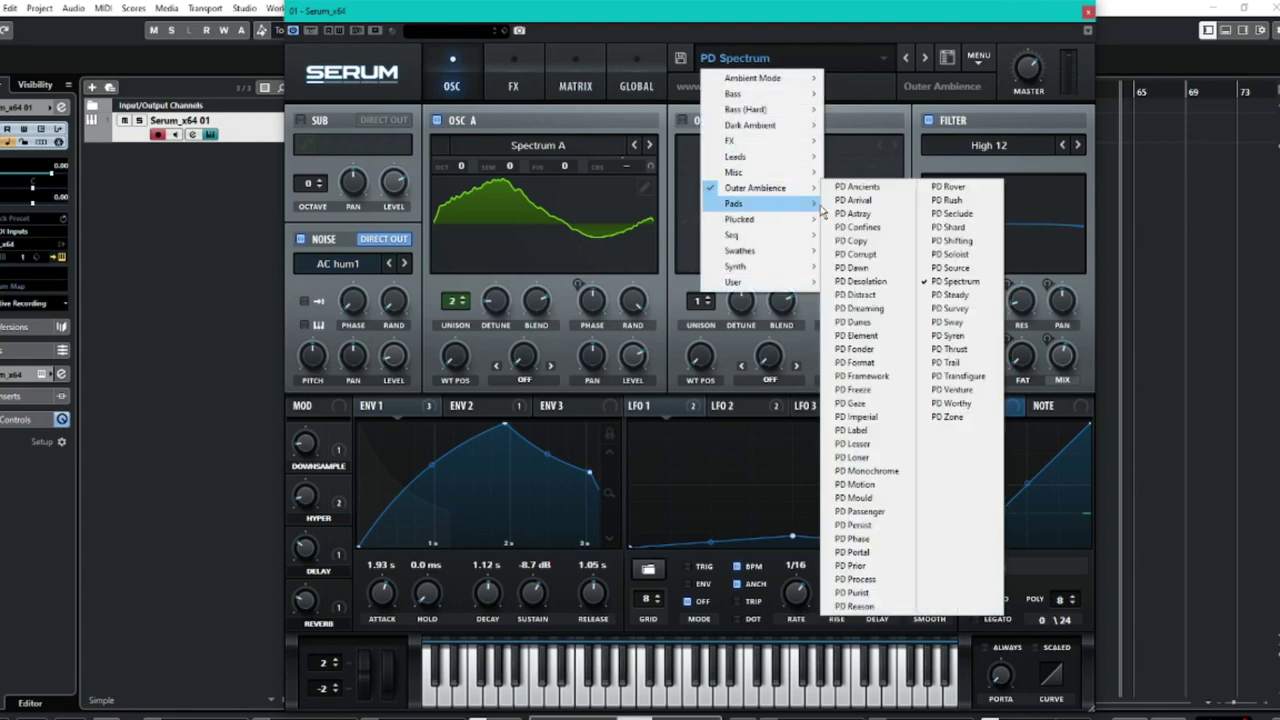
- Pick PD Seclude from the Outer Ambience list and confirm loading it
click(950, 227)
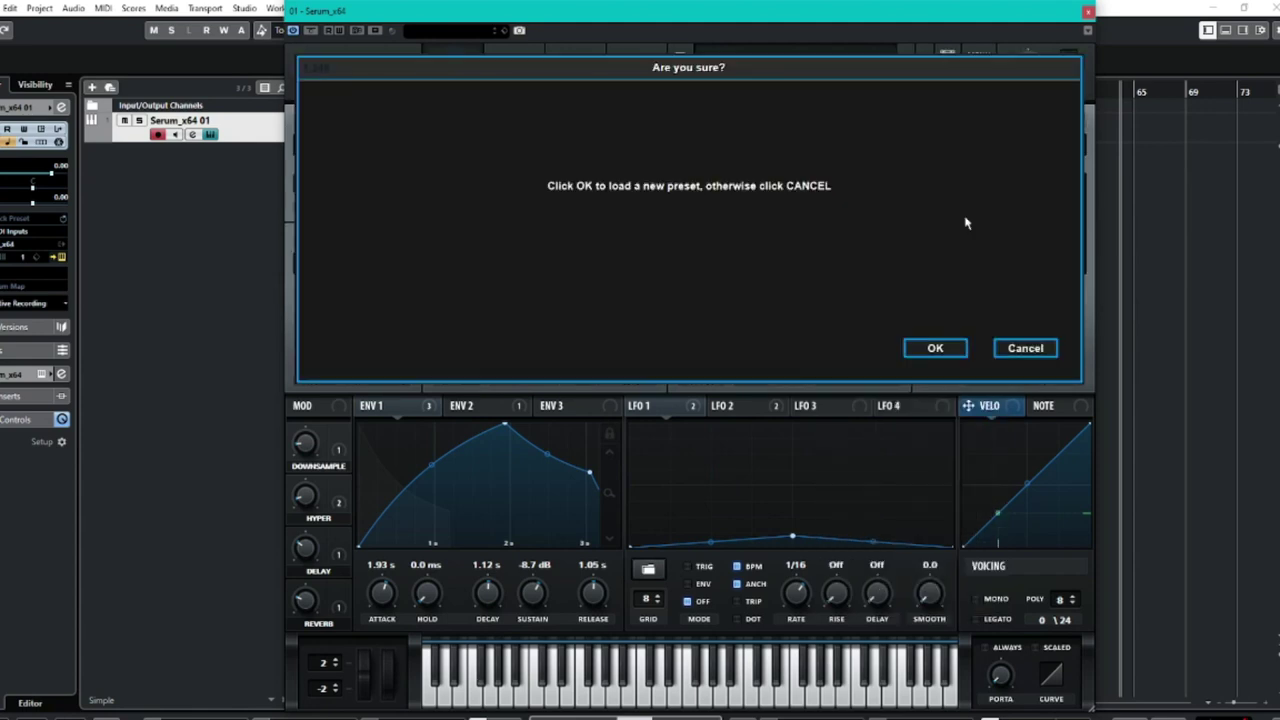
click(943, 352)
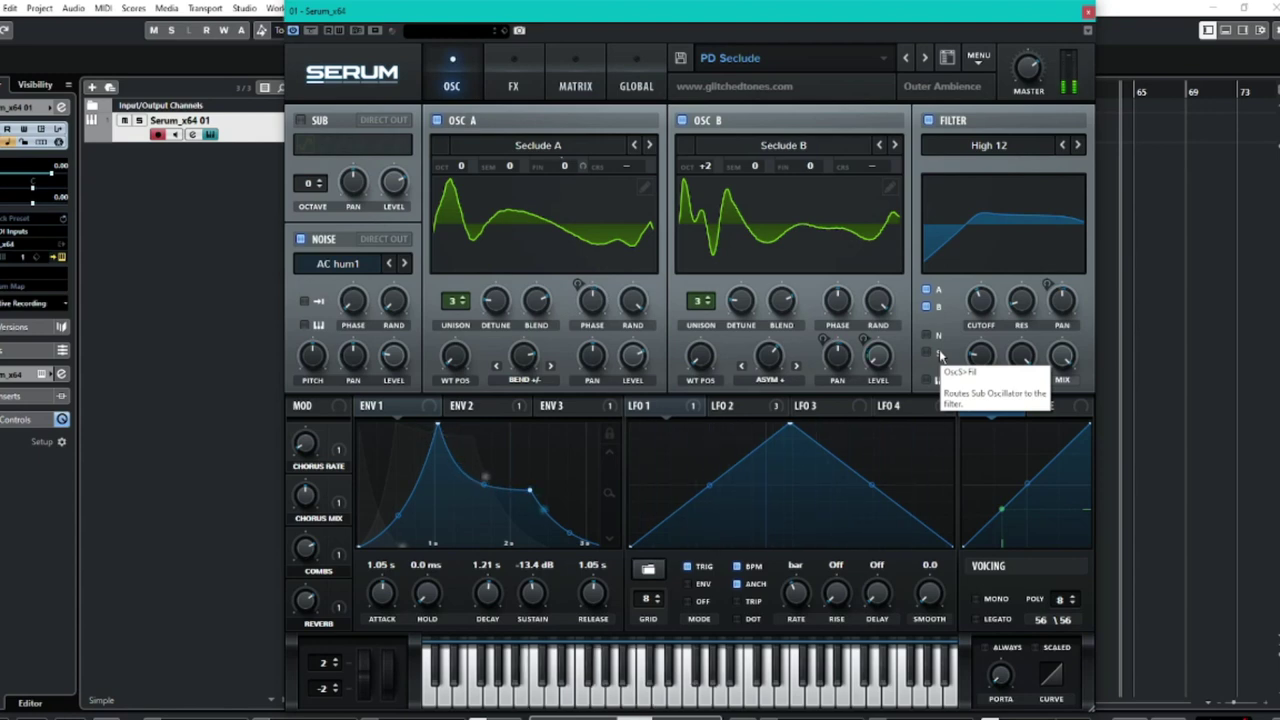
- Load PD Motion from the Outer Ambience preset category
click(840, 62)
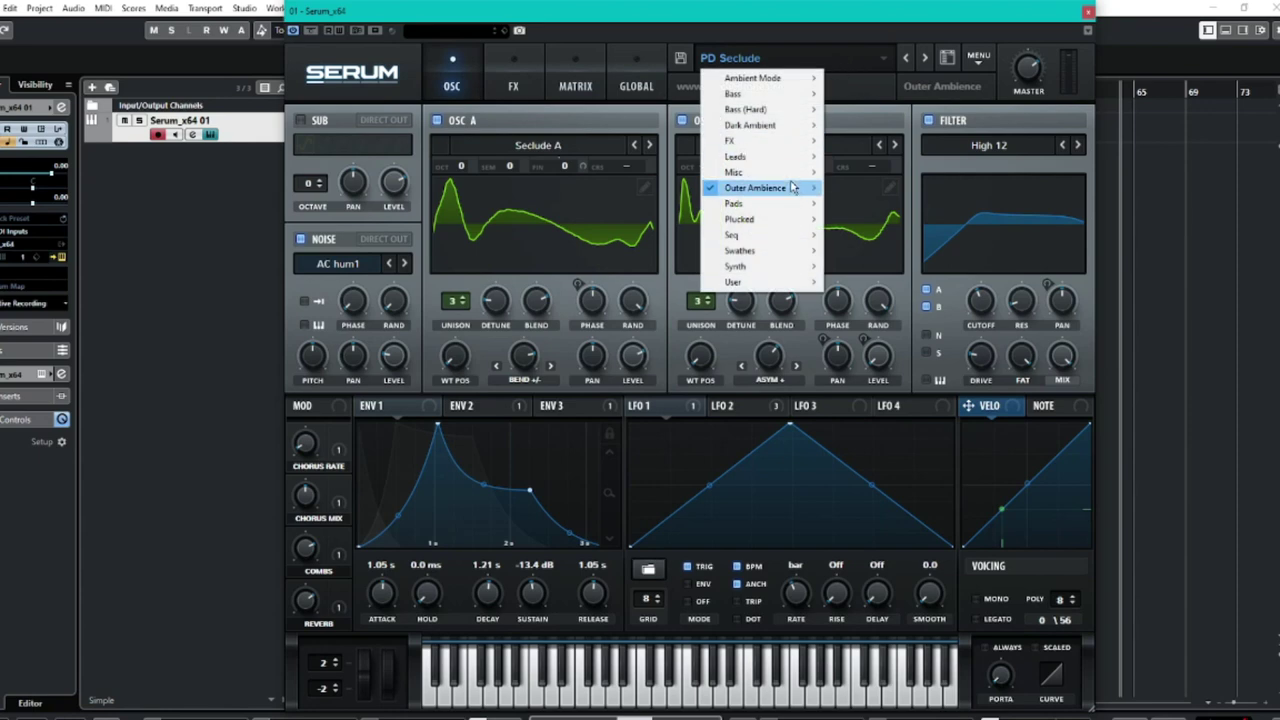
mouse_move(792, 187)
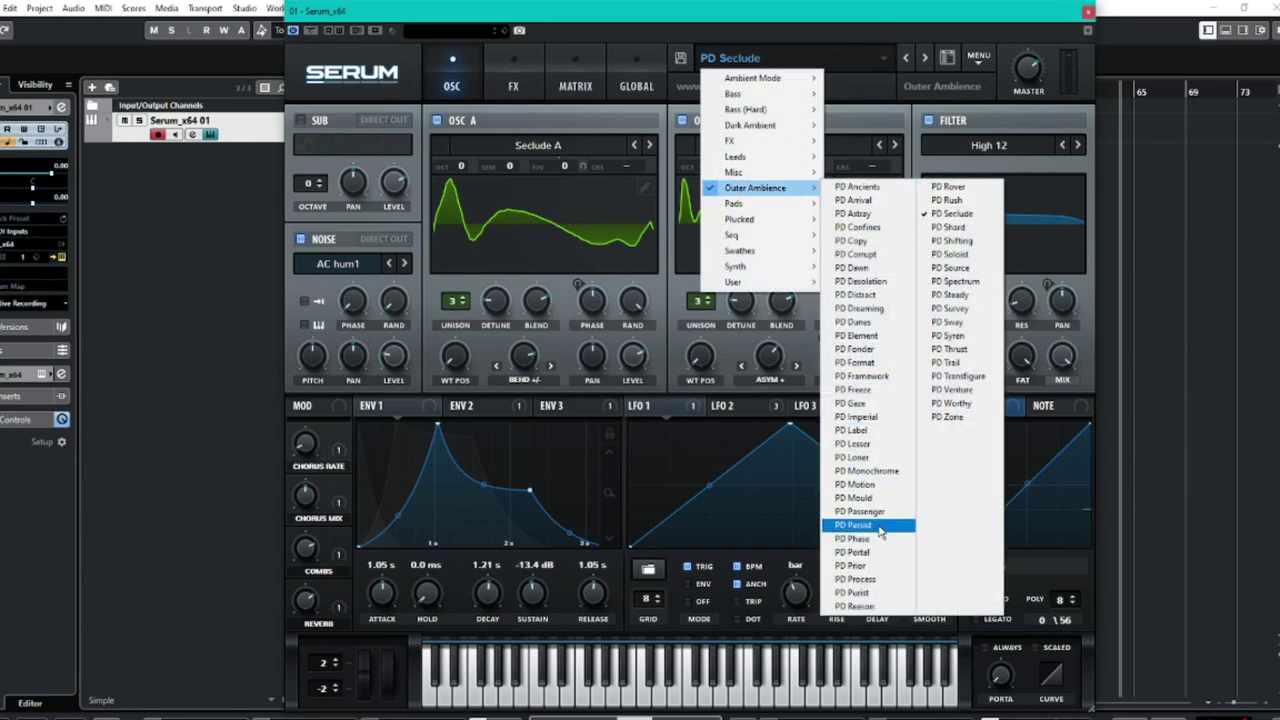
click(856, 484)
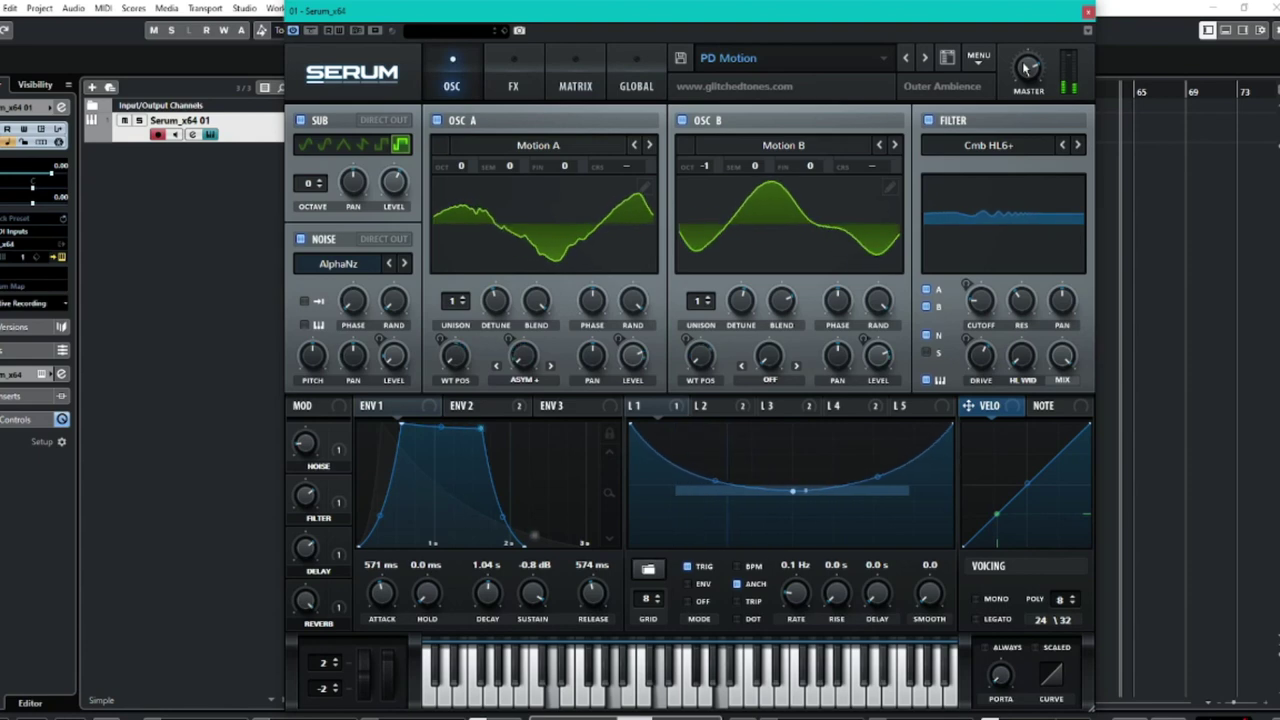
- Load PD Rush from Outer Ambience, confirming the replacement dialog
click(858, 60)
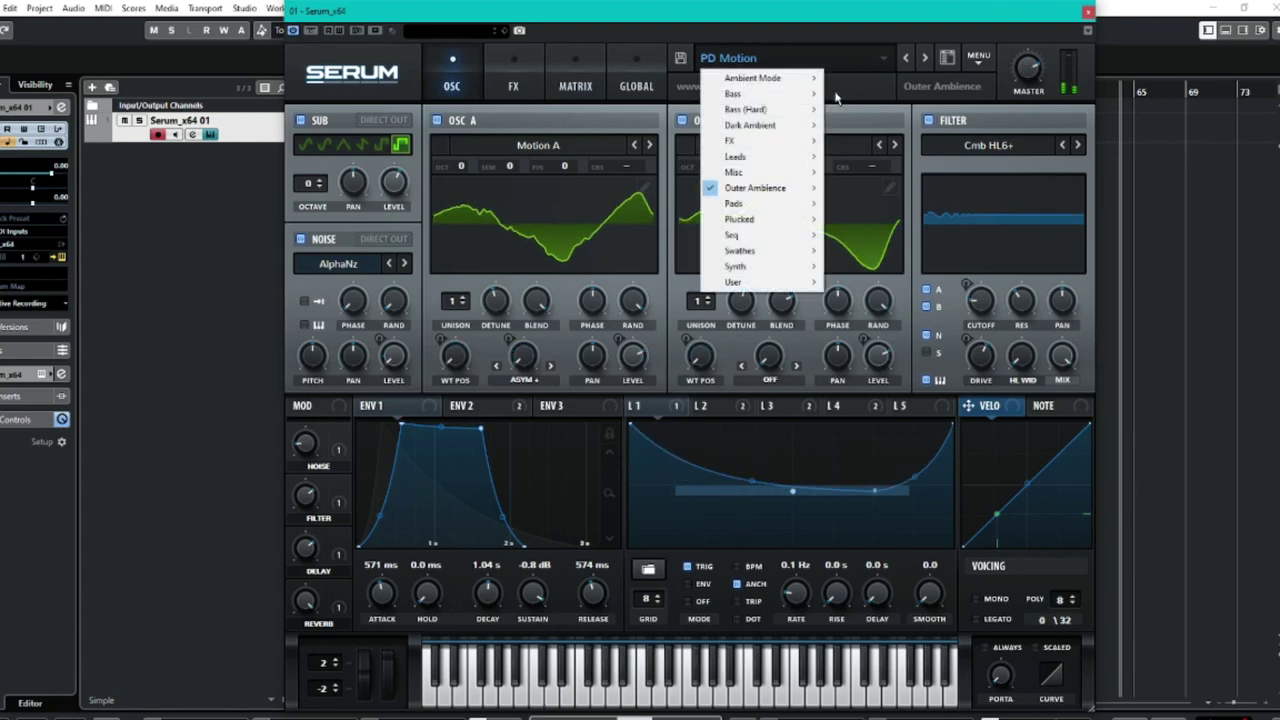
mouse_move(786, 192)
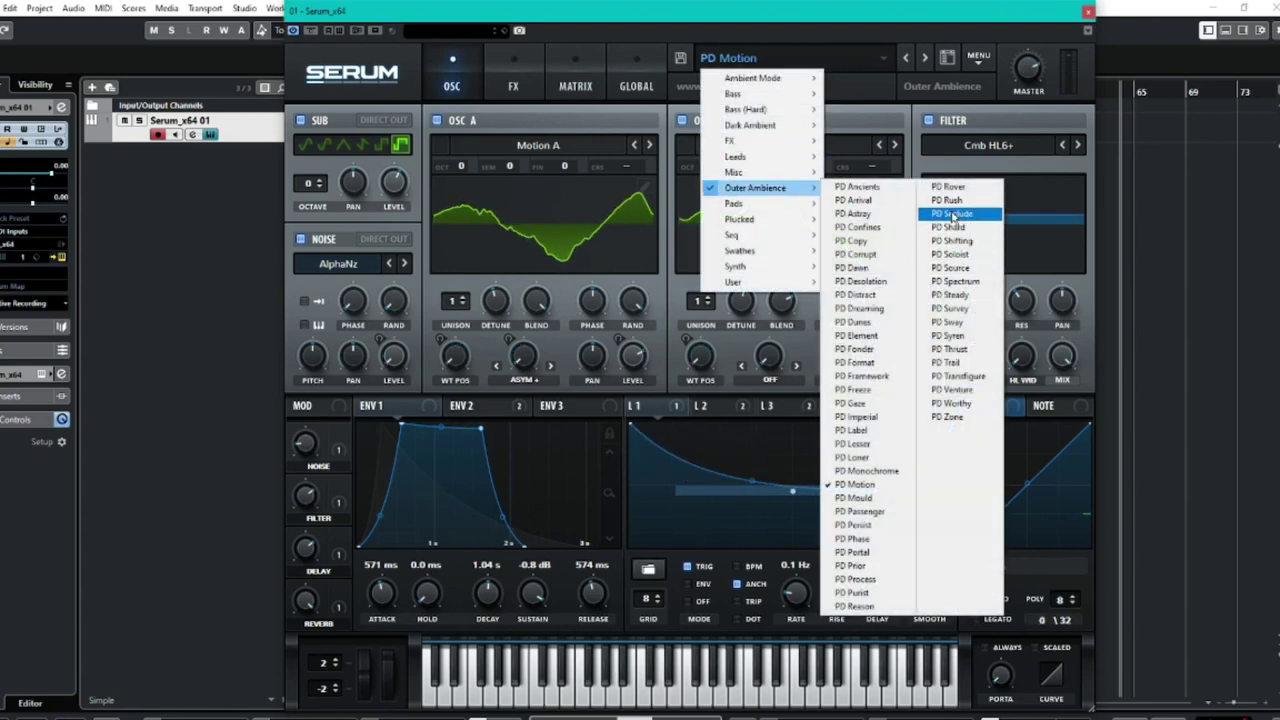
click(955, 205)
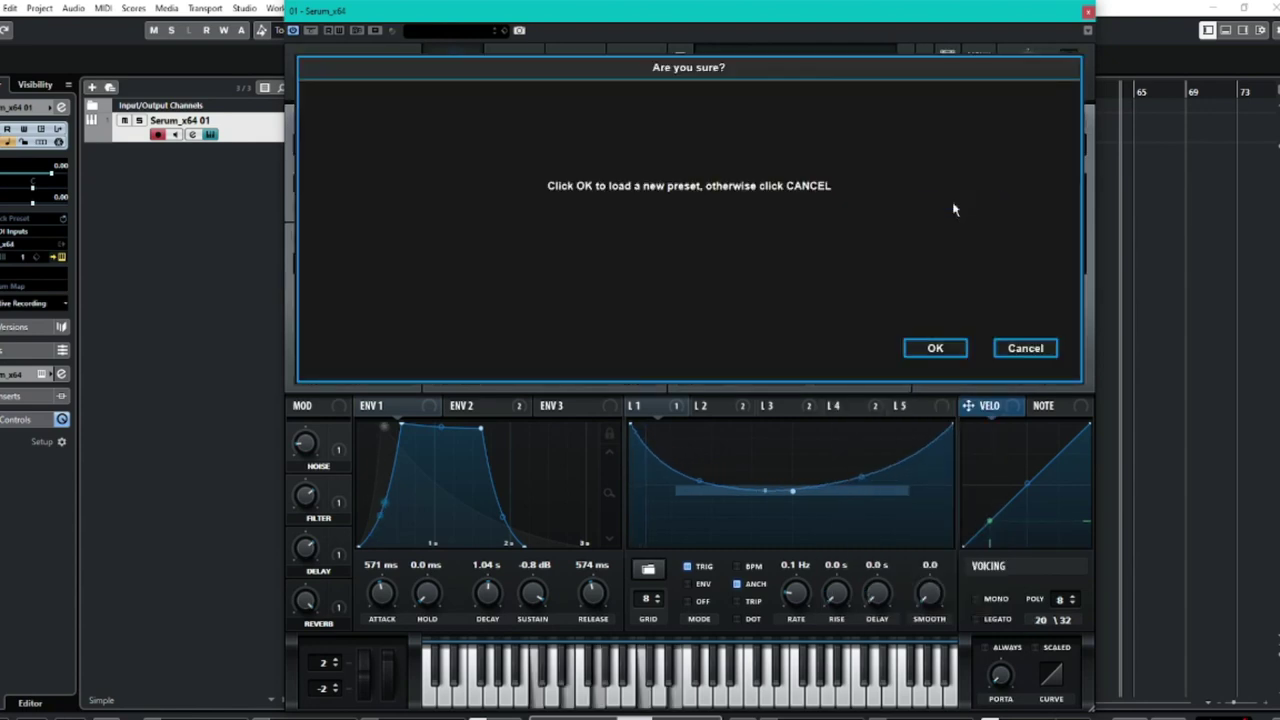
click(922, 350)
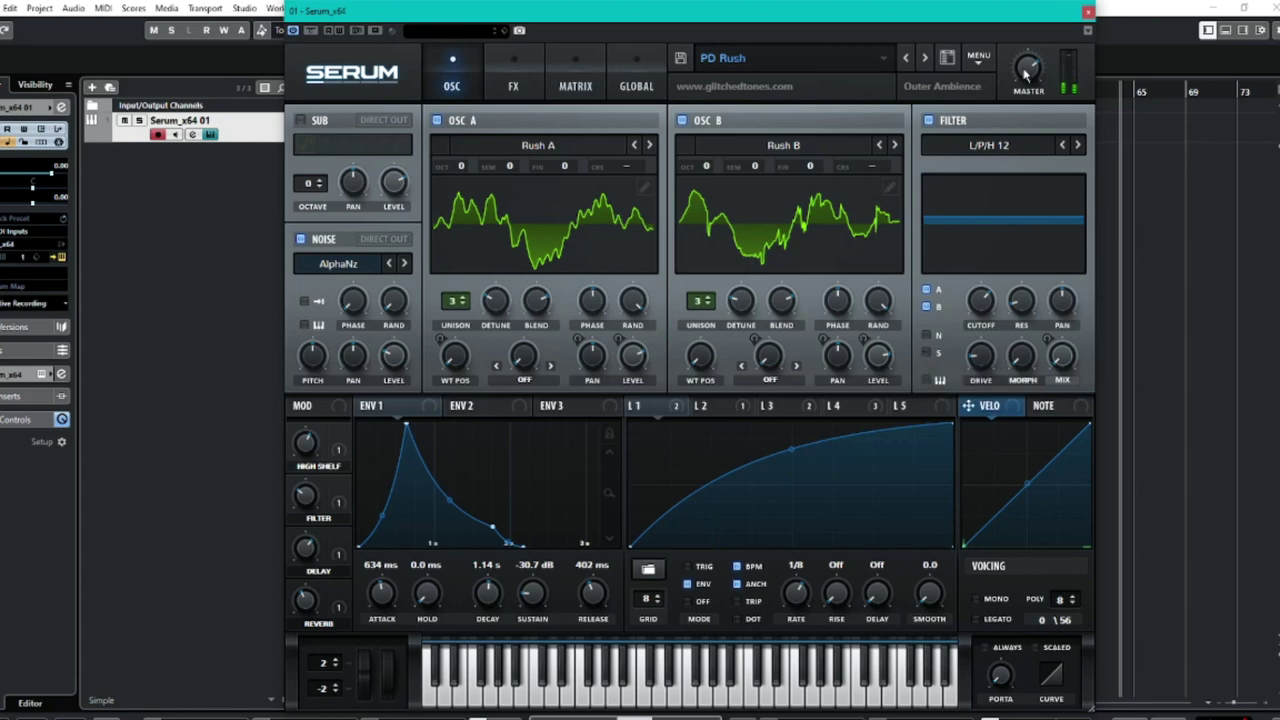
mouse_move(1024, 88)
- Reset to Init, load Transfigure A into oscillator A, and lower its volume to about 67%
click(980, 60)
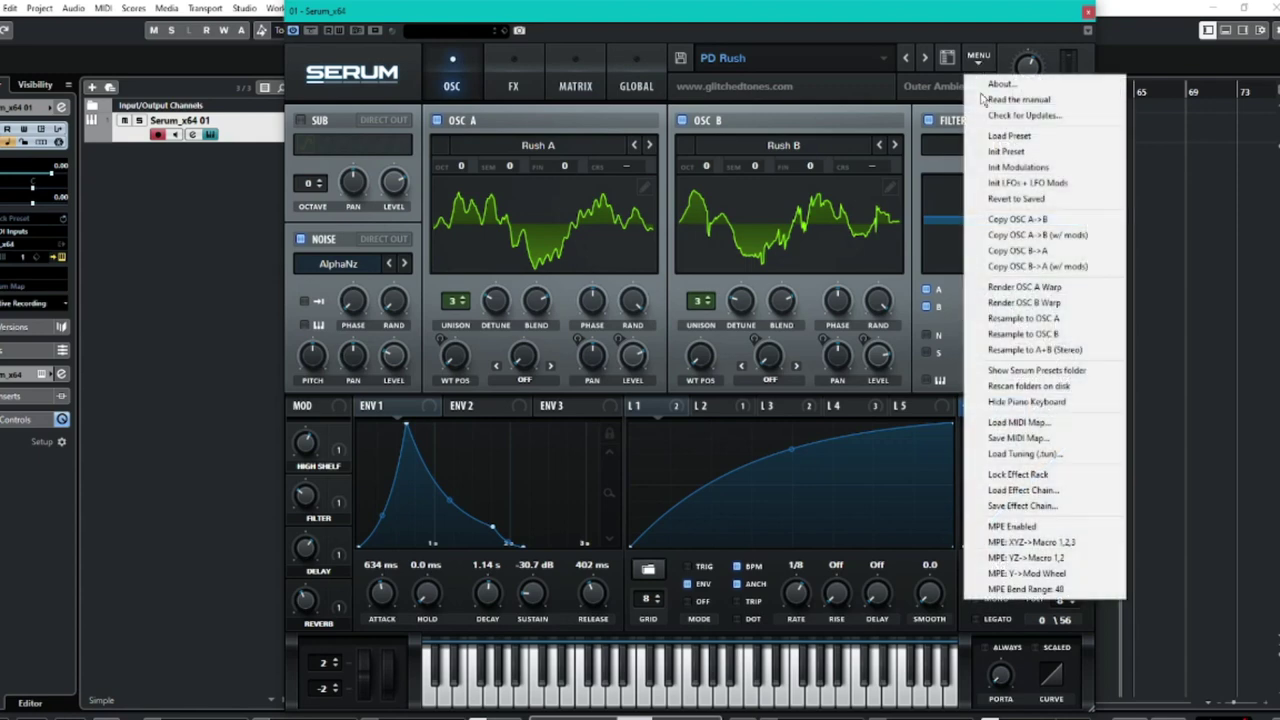
click(996, 157)
click(476, 145)
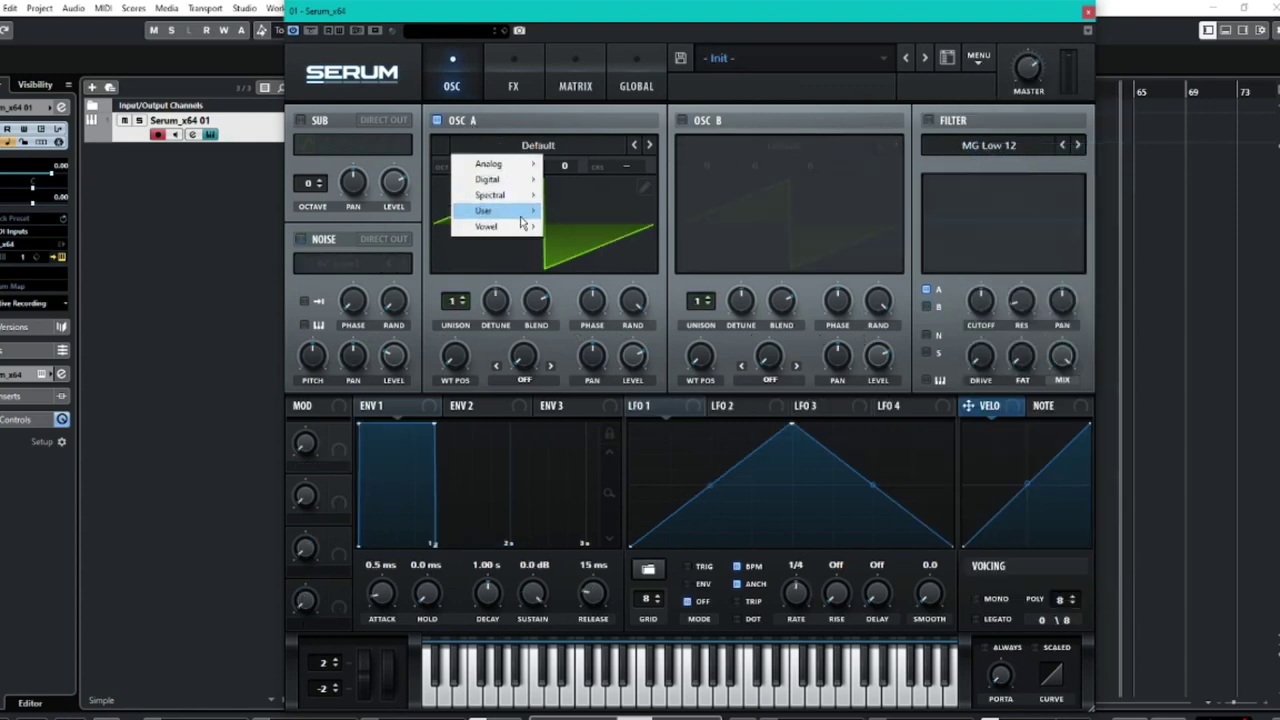
mouse_move(520, 211)
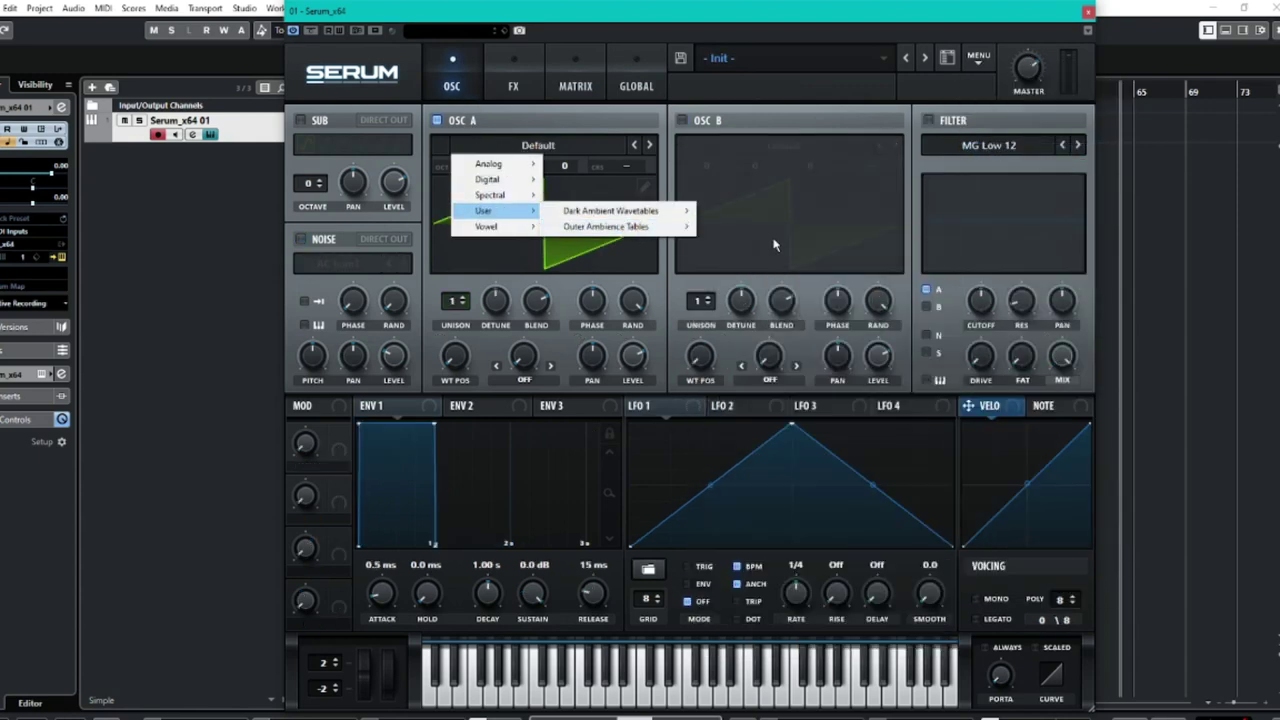
mouse_move(648, 230)
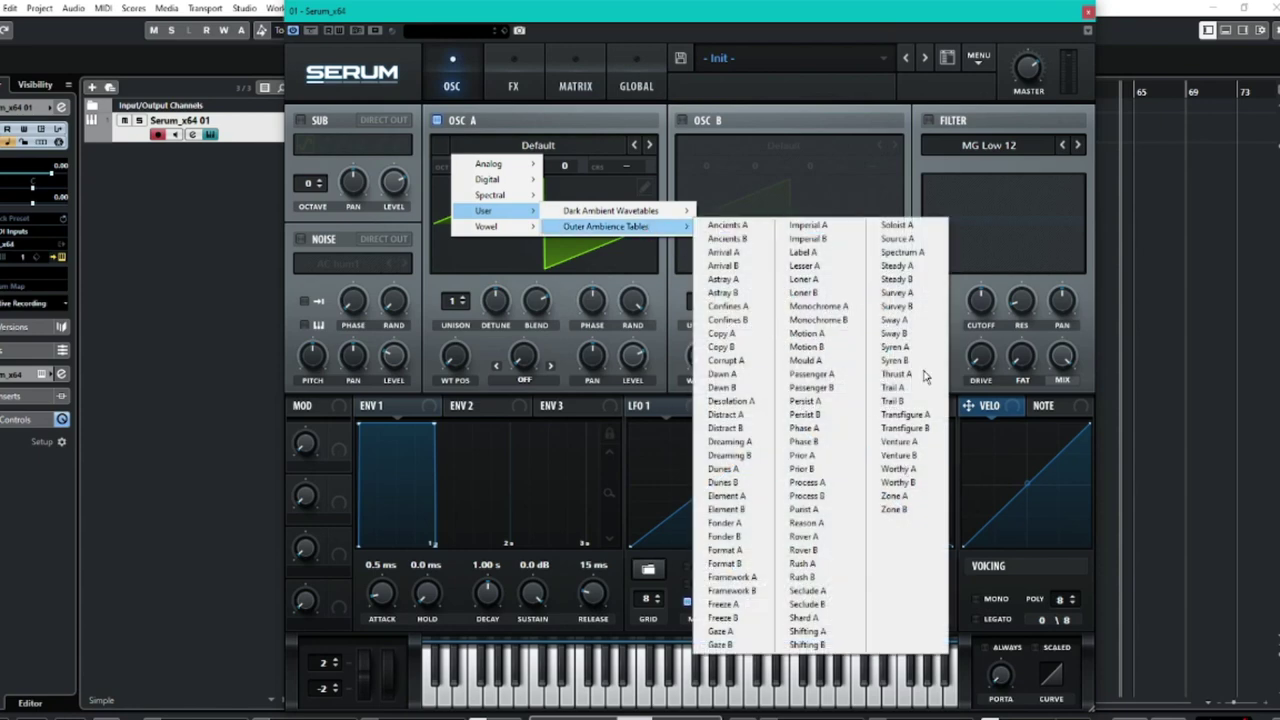
click(912, 416)
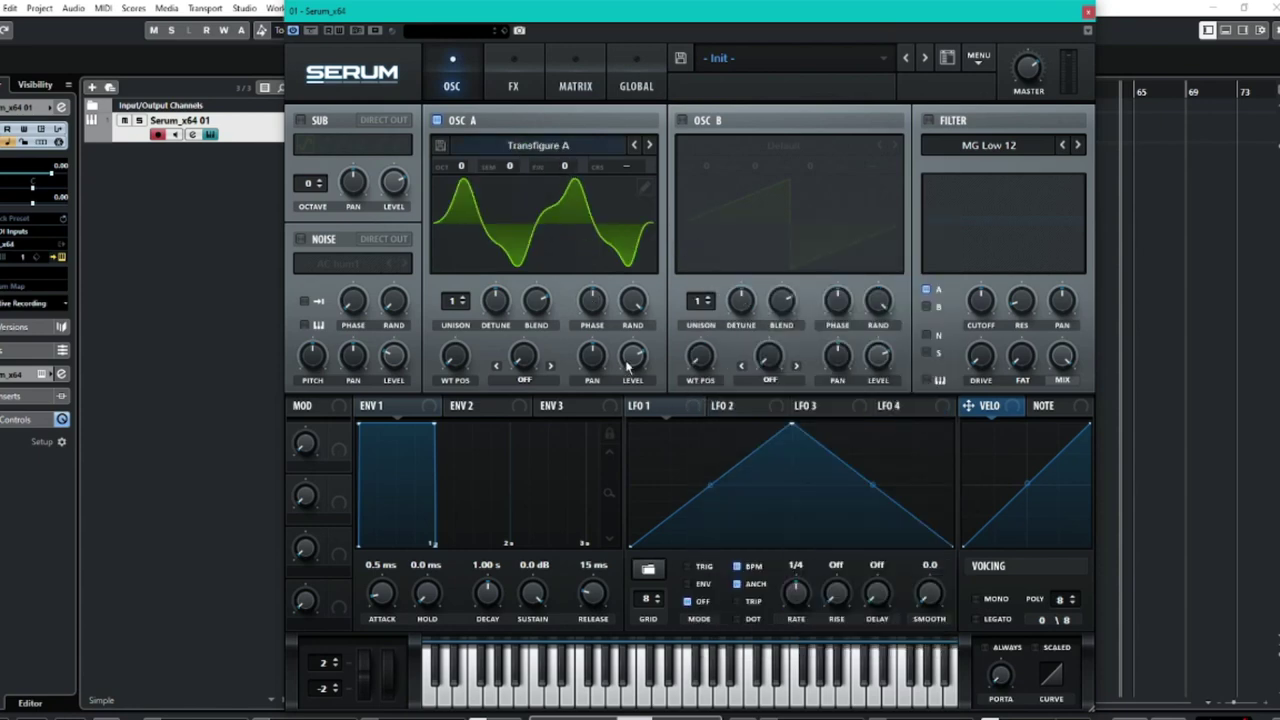
drag(630, 365, 634, 384)
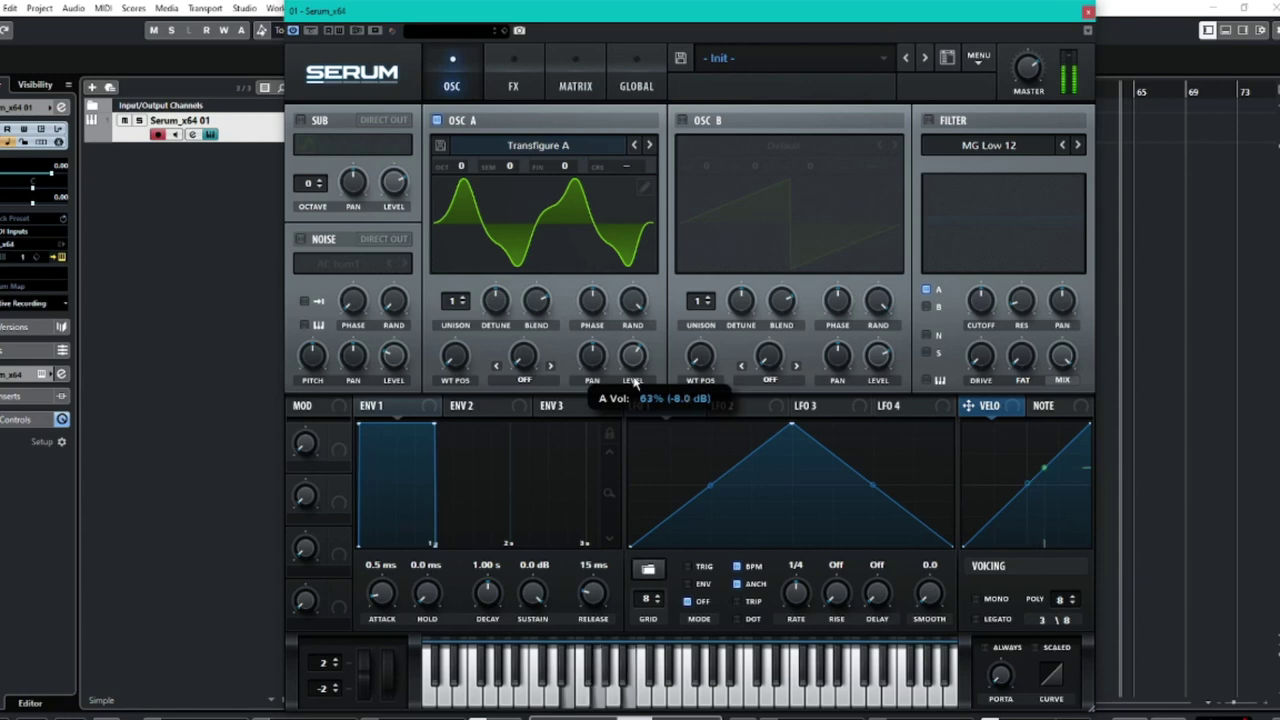
- Audition the Lesser A wavetable on oscillator A, then settle on Dawn B
click(556, 147)
mouse_move(510, 218)
mouse_move(612, 228)
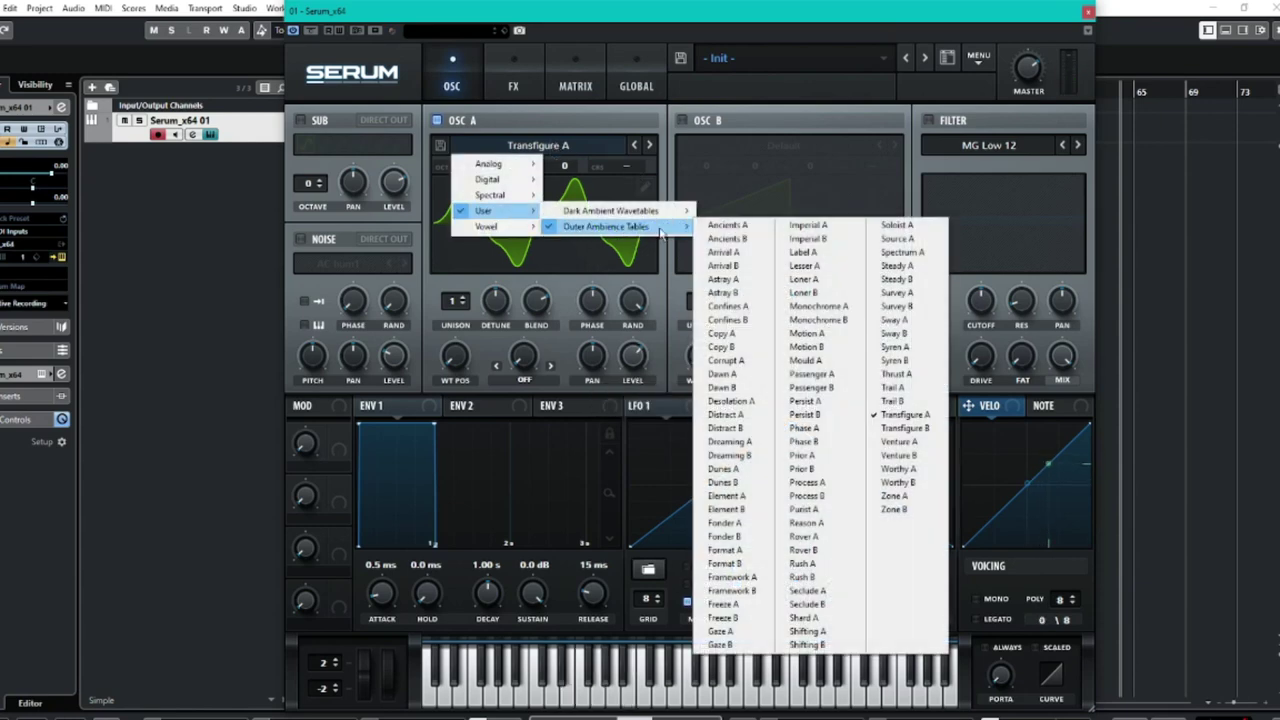
click(805, 272)
click(540, 147)
mouse_move(500, 211)
mouse_move(677, 236)
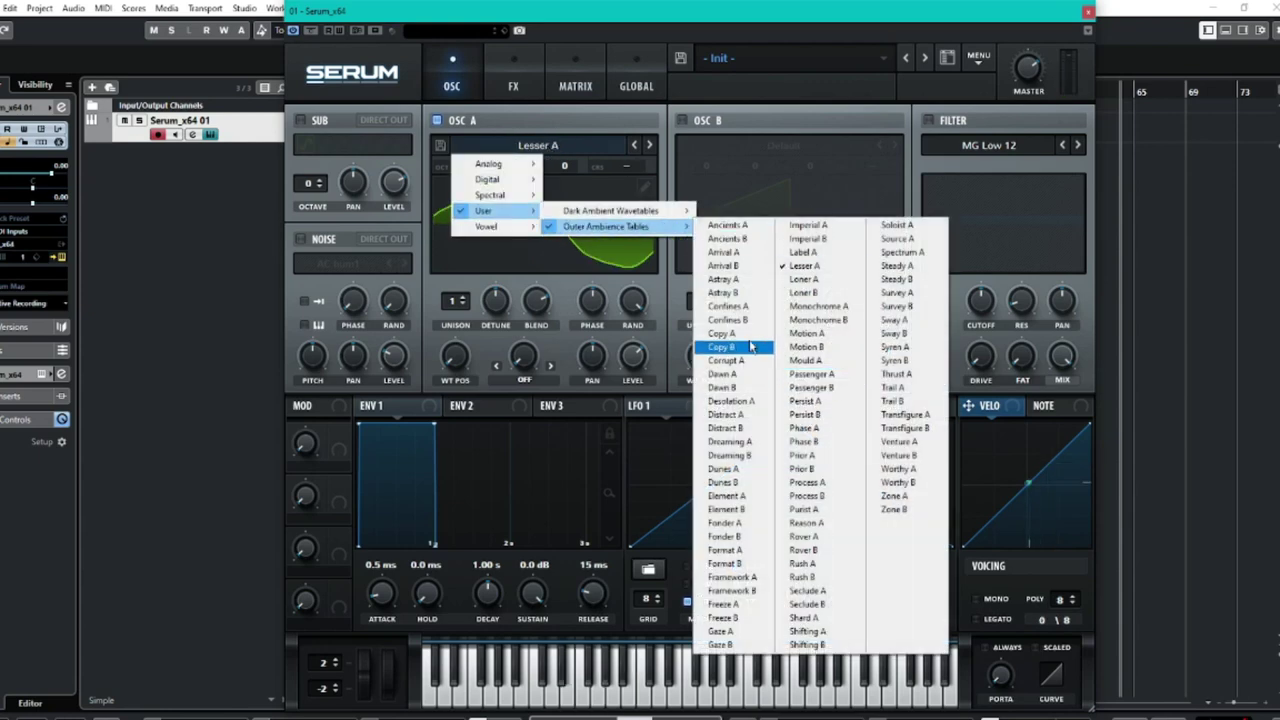
click(733, 394)
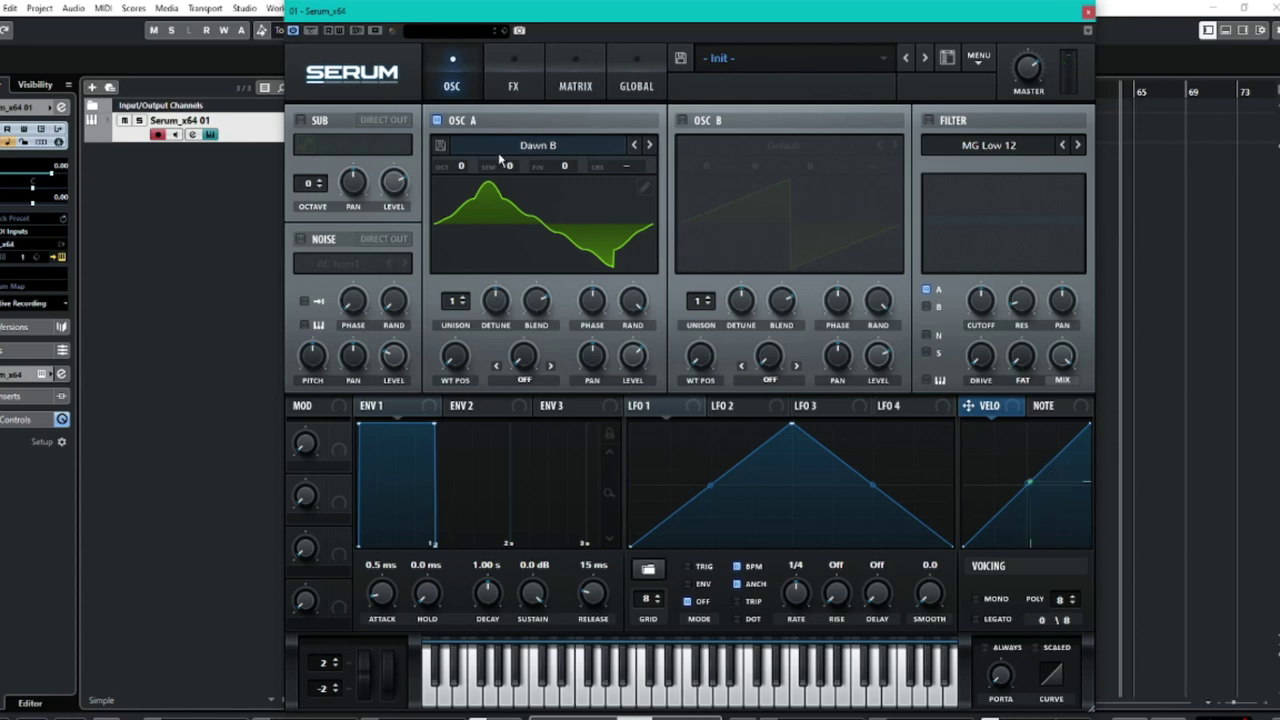
- Toggle oscillator A off and back on, leaving Dawn B as its wavetable
click(437, 121)
click(437, 121)
click(550, 165)
mouse_move(518, 218)
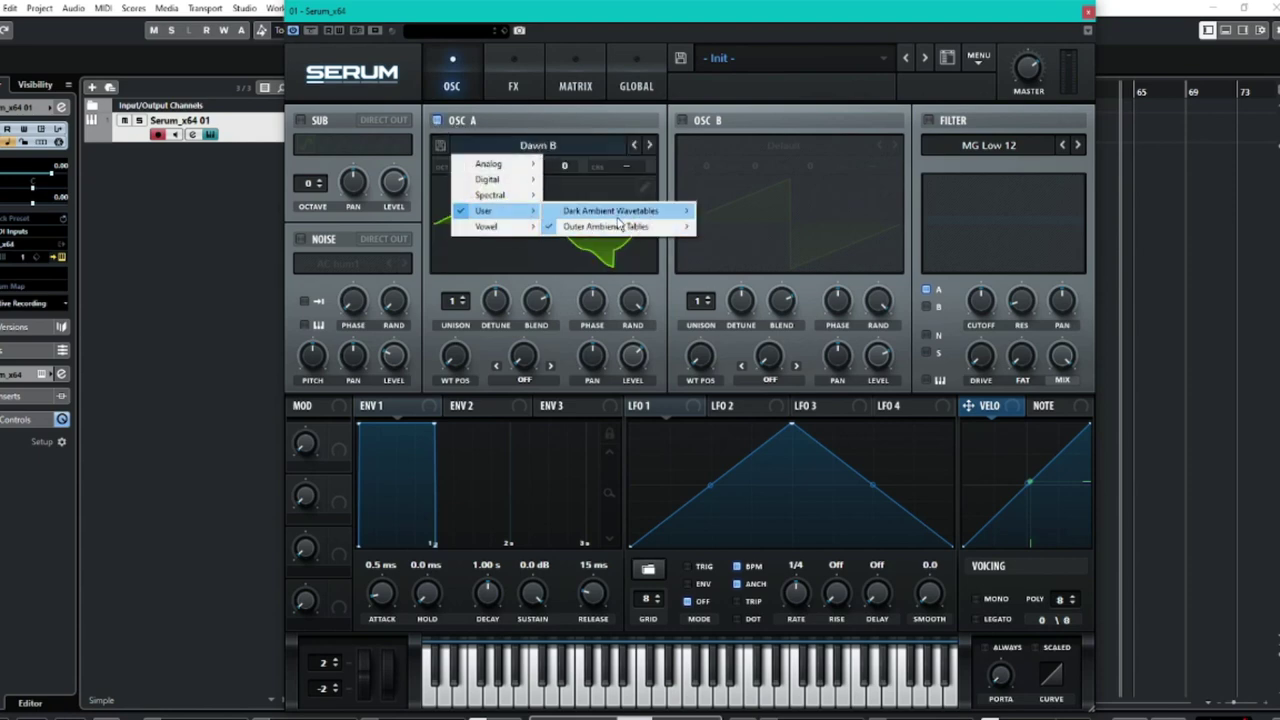
click(716, 108)
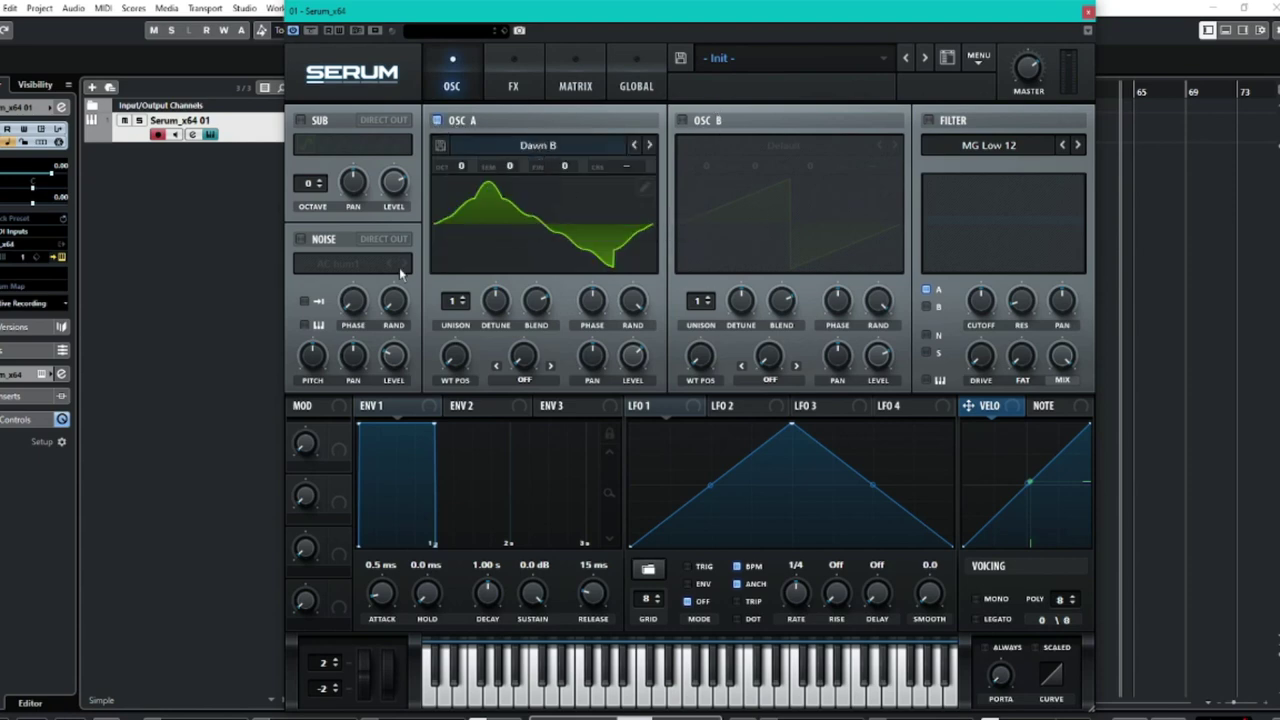
- Reset to Init, enable the noise oscillator, and load the Portal noise sample
click(979, 60)
click(1000, 151)
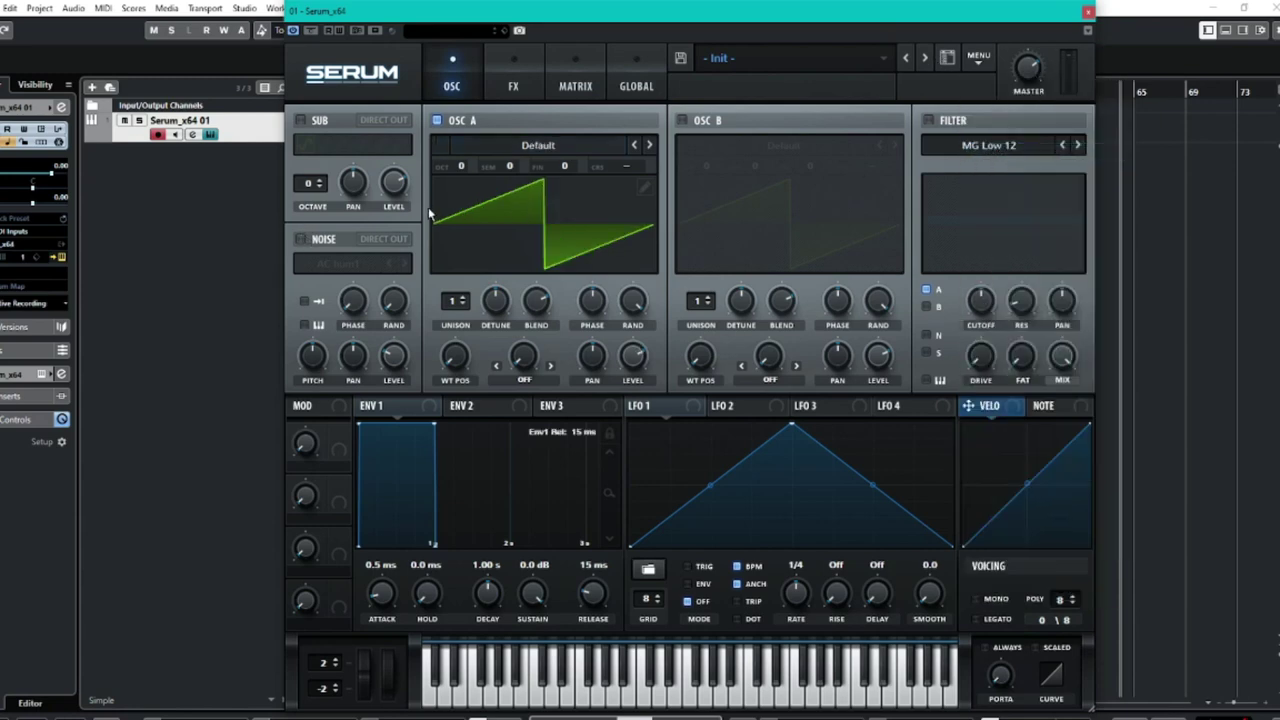
click(303, 240)
click(347, 263)
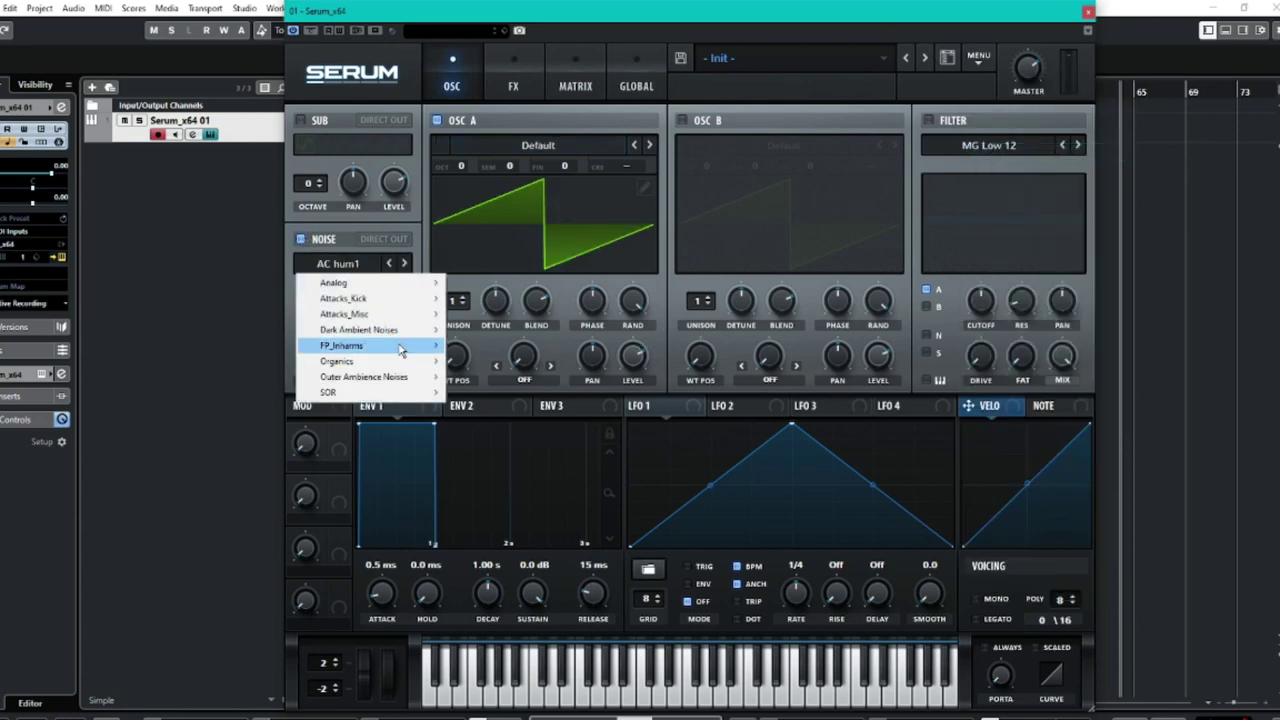
mouse_move(417, 376)
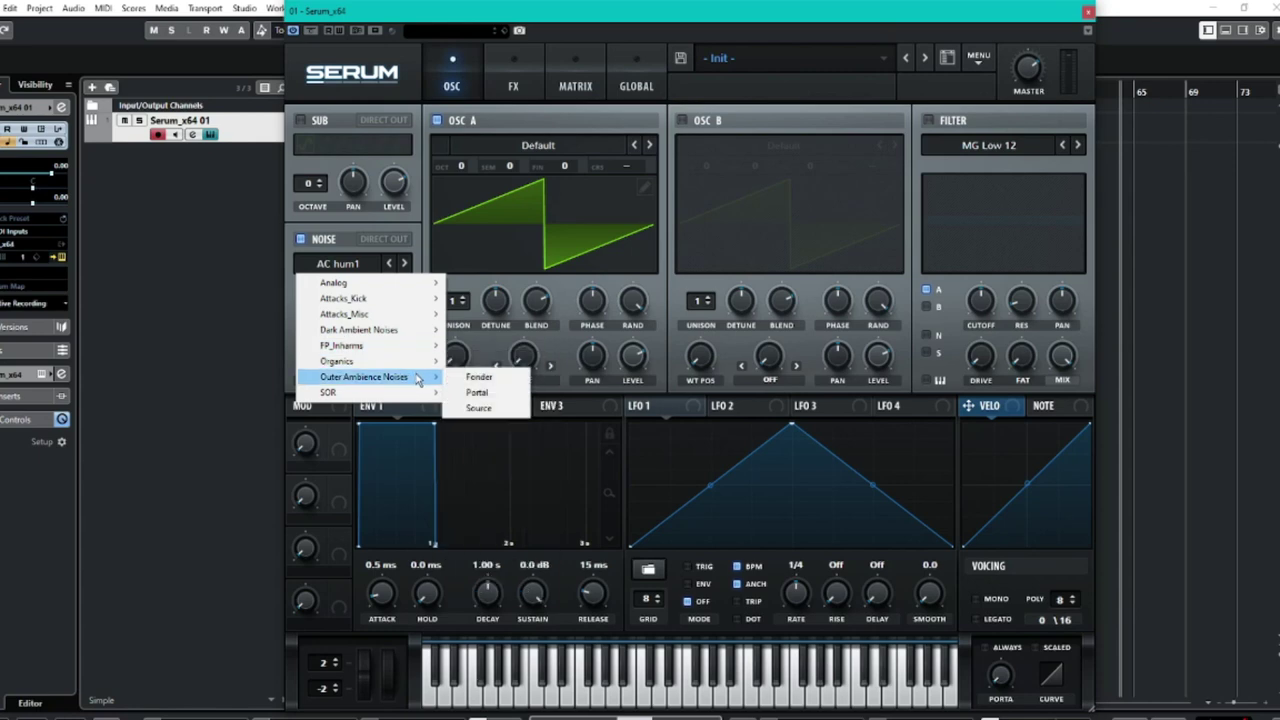
click(477, 392)
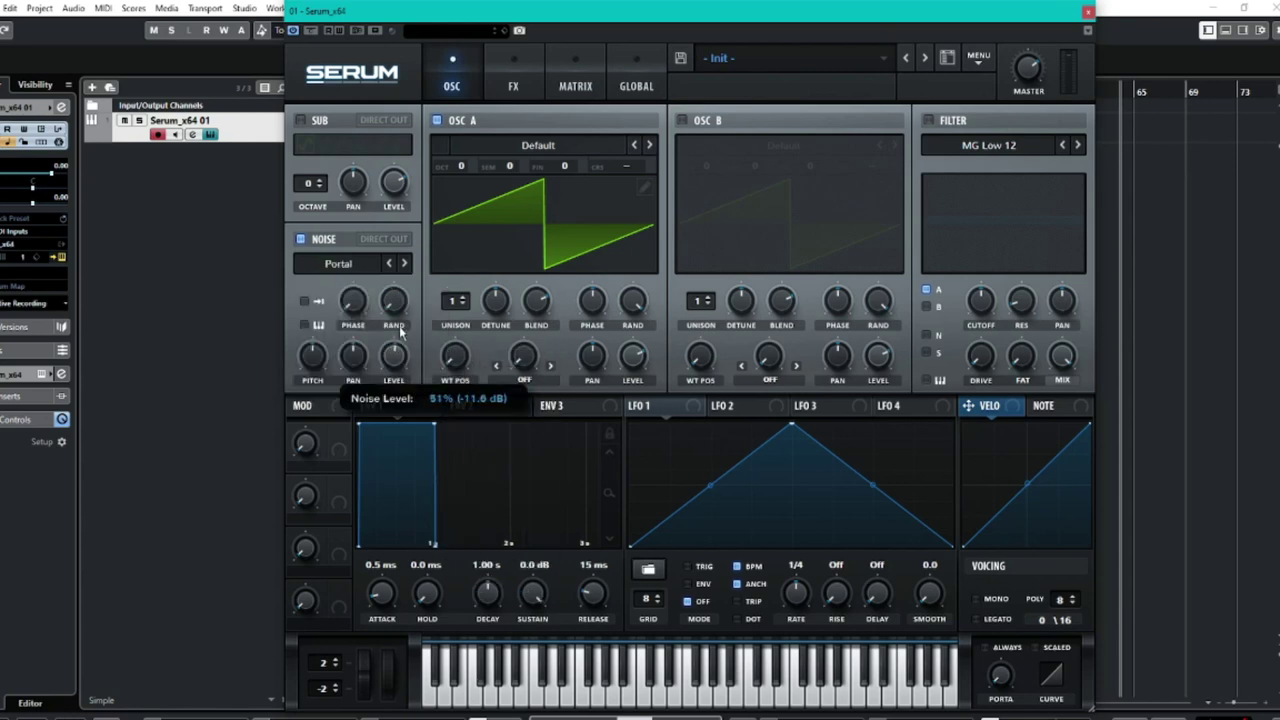
- Try the Source noise, lower the noise level to about 67%, then load Fonder
click(338, 265)
mouse_move(355, 377)
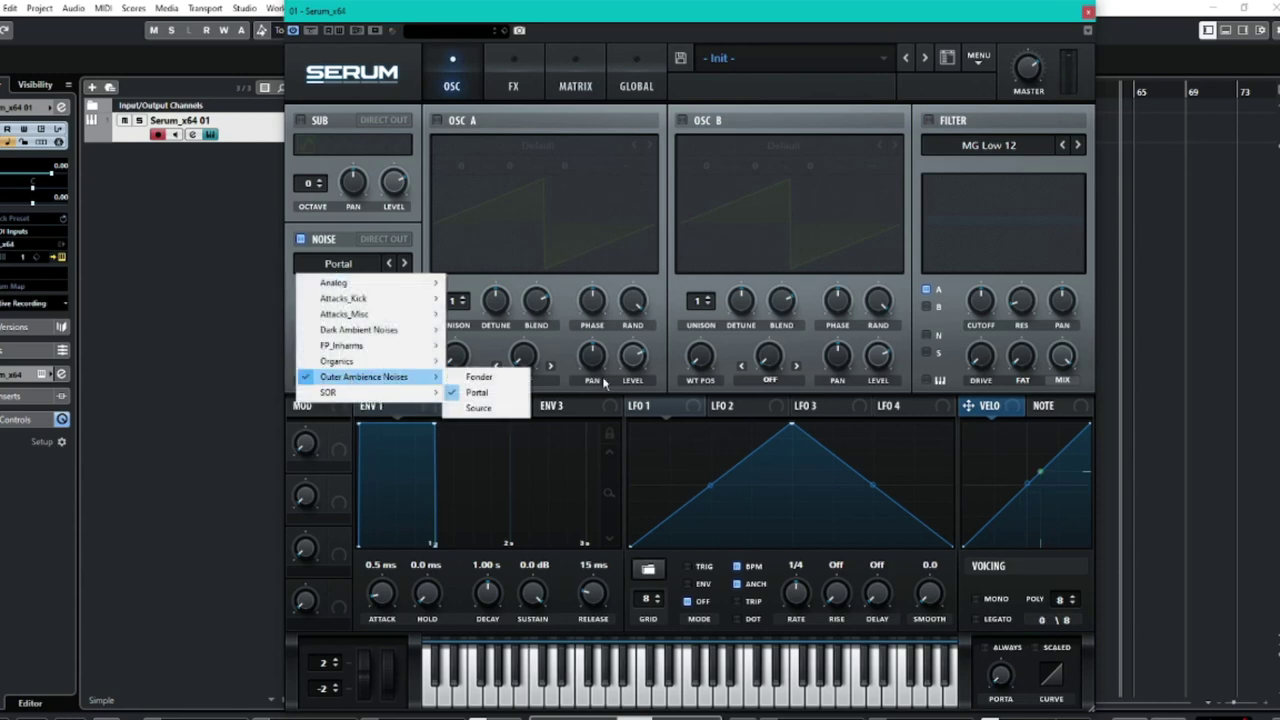
click(478, 408)
mouse_move(387, 345)
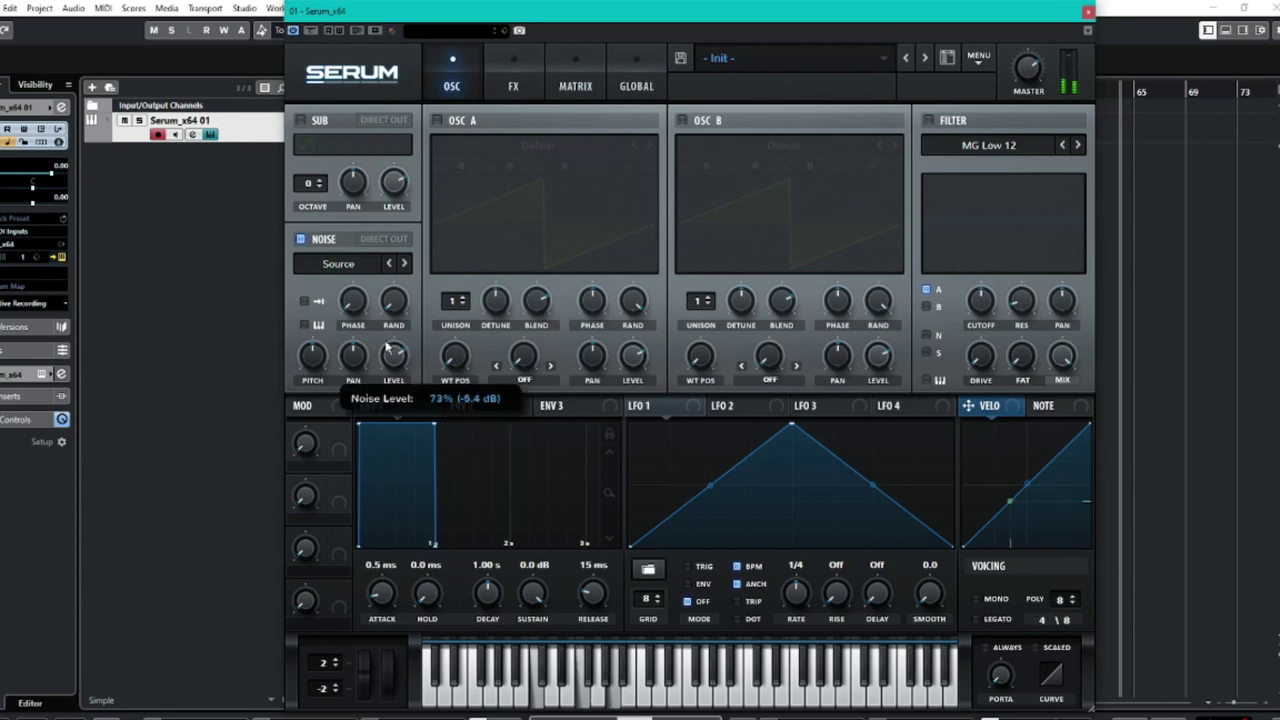
drag(386, 344, 389, 364)
click(340, 265)
mouse_move(385, 377)
click(470, 380)
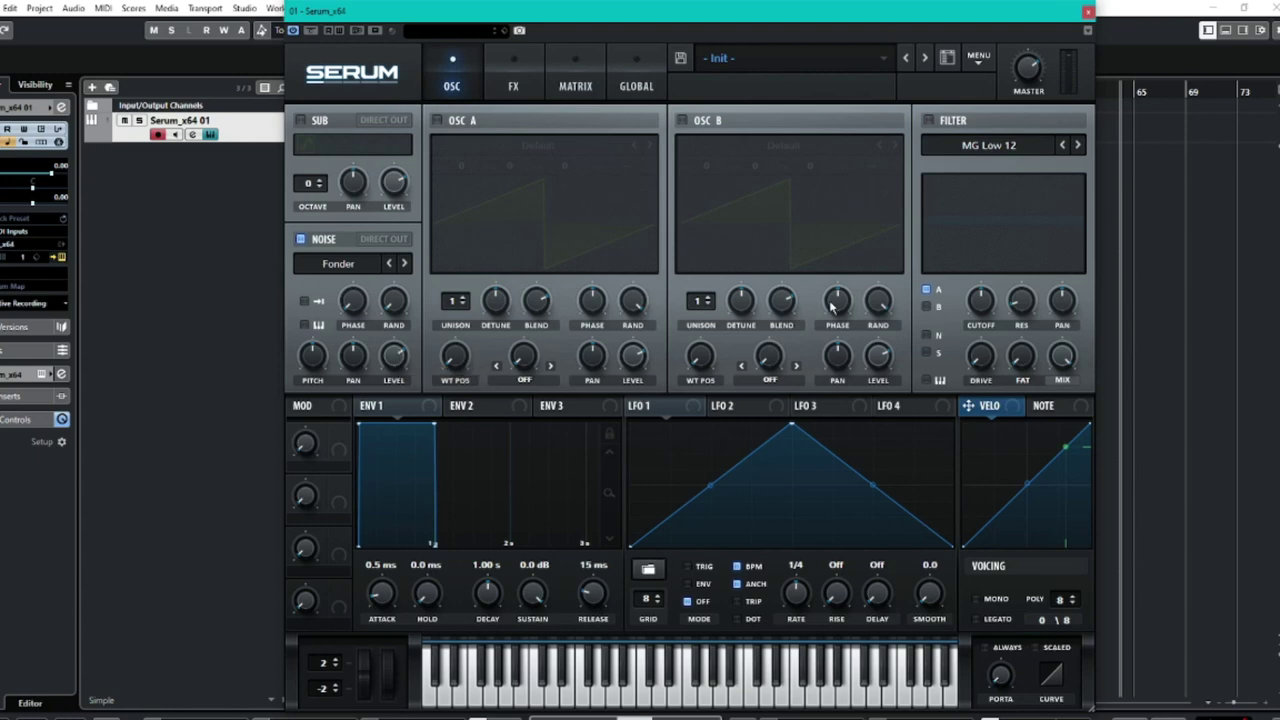
- Reset to Init, then load Swathes > Cloudy from the preset browser, confirming the replacement
click(983, 65)
click(997, 153)
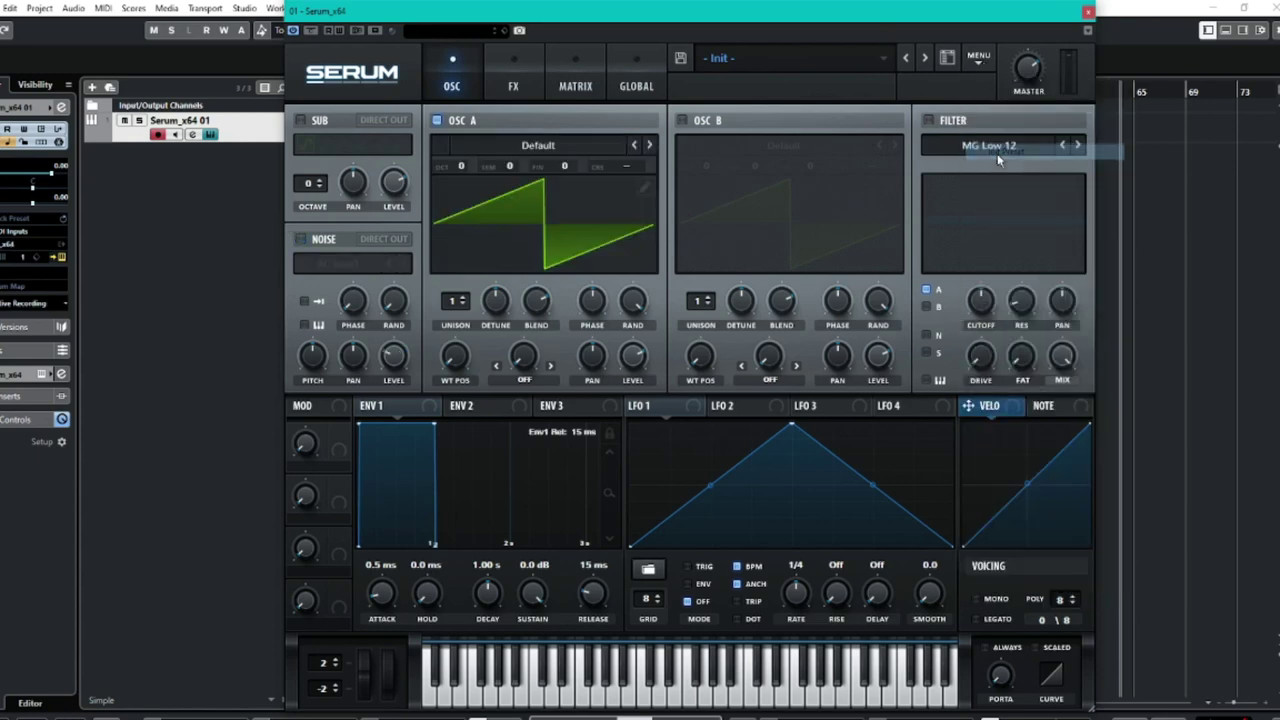
click(737, 60)
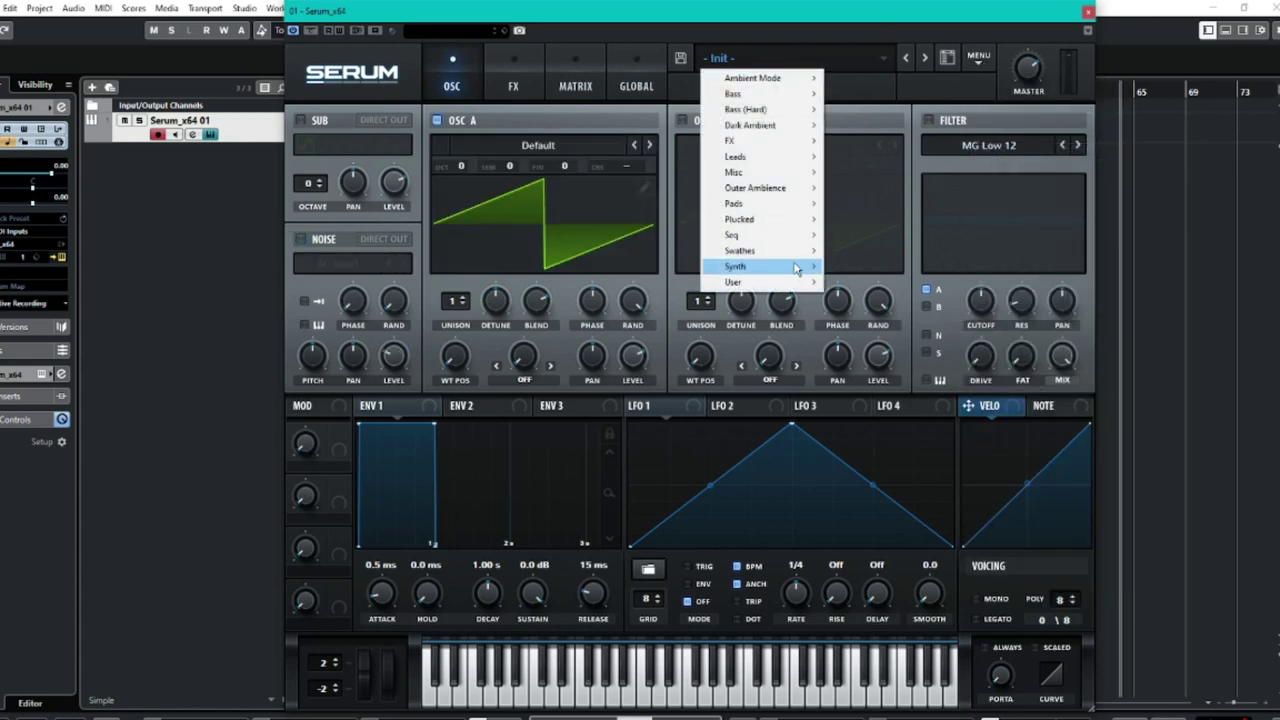
mouse_move(796, 252)
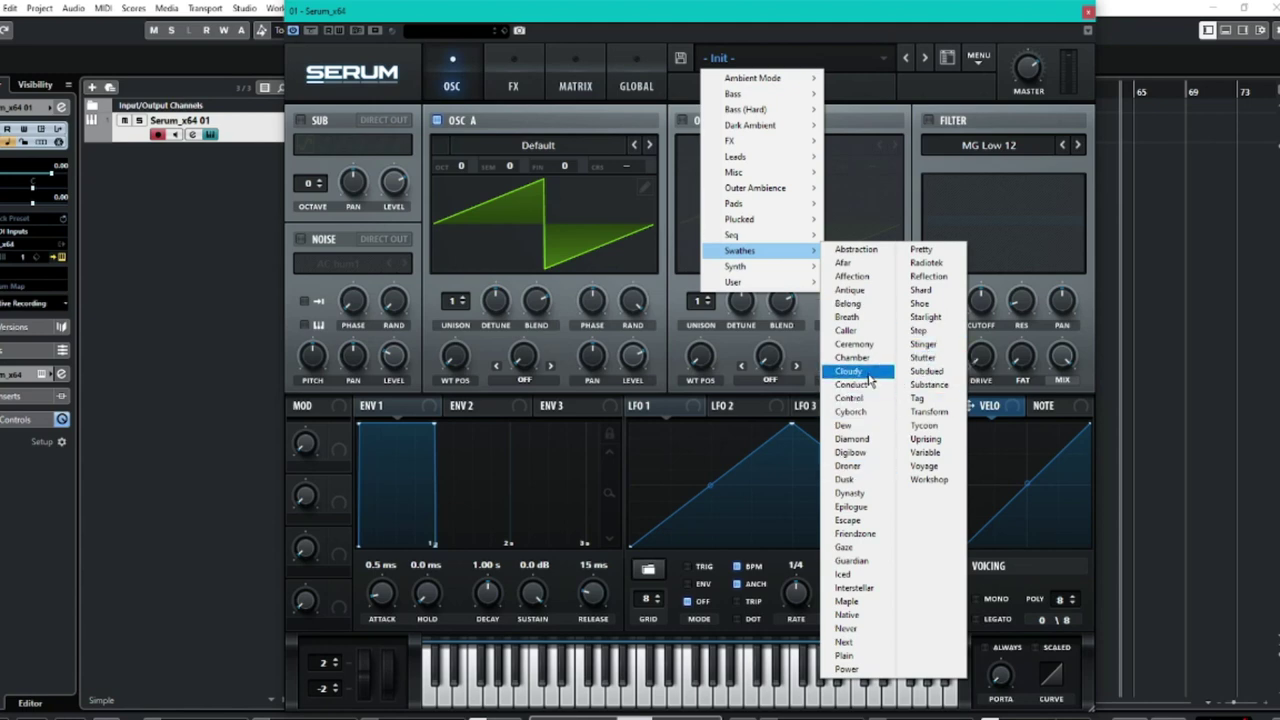
click(849, 371)
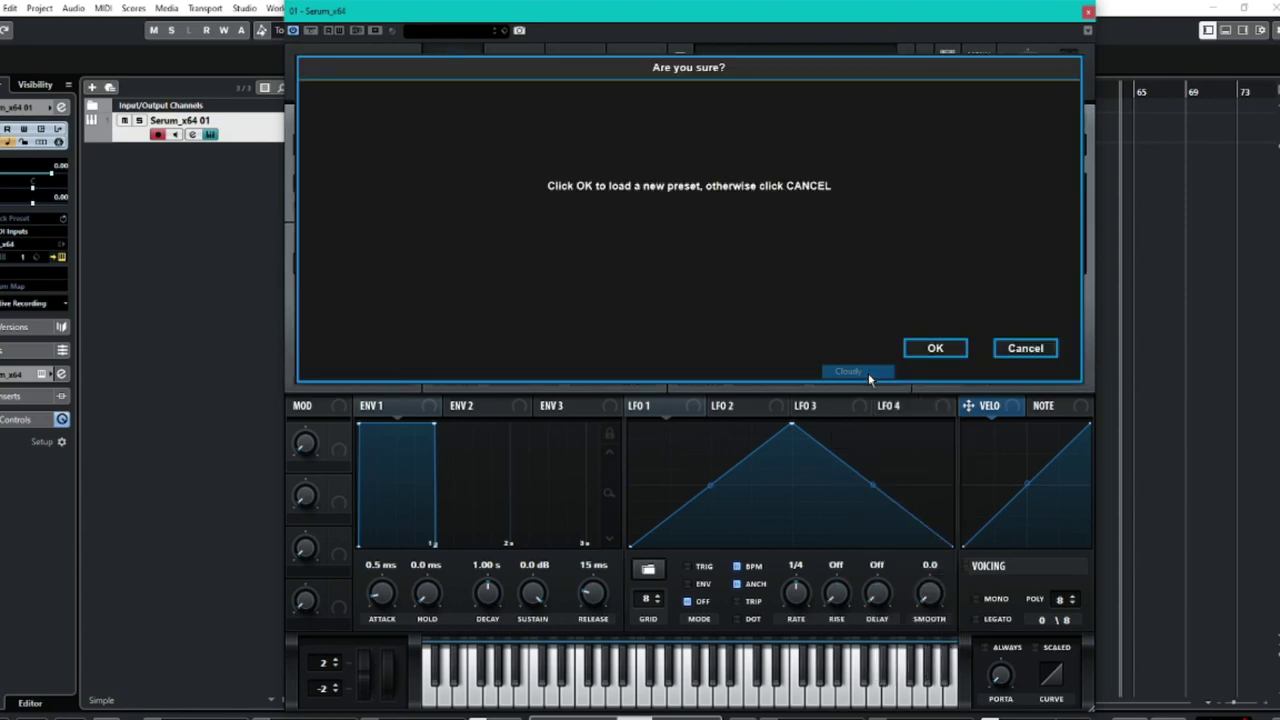
click(950, 346)
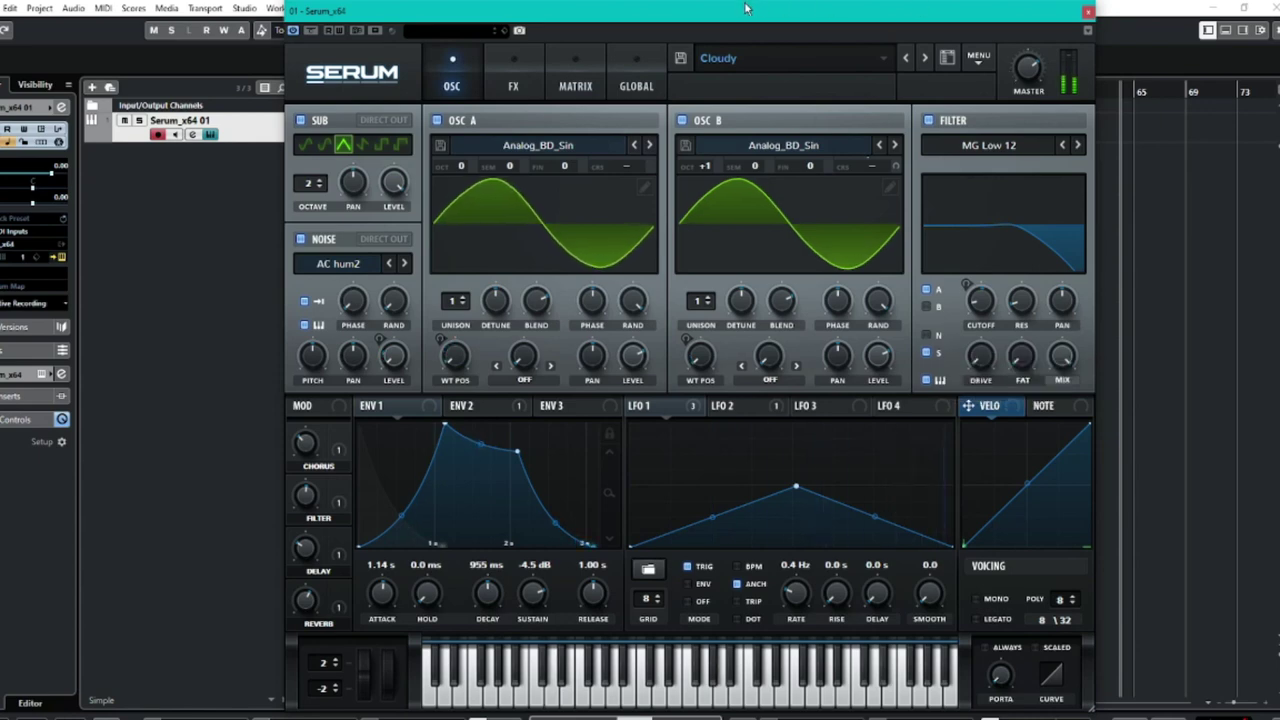
- Load the Shoe preset from Swathes to audition it
click(712, 60)
mouse_move(745, 248)
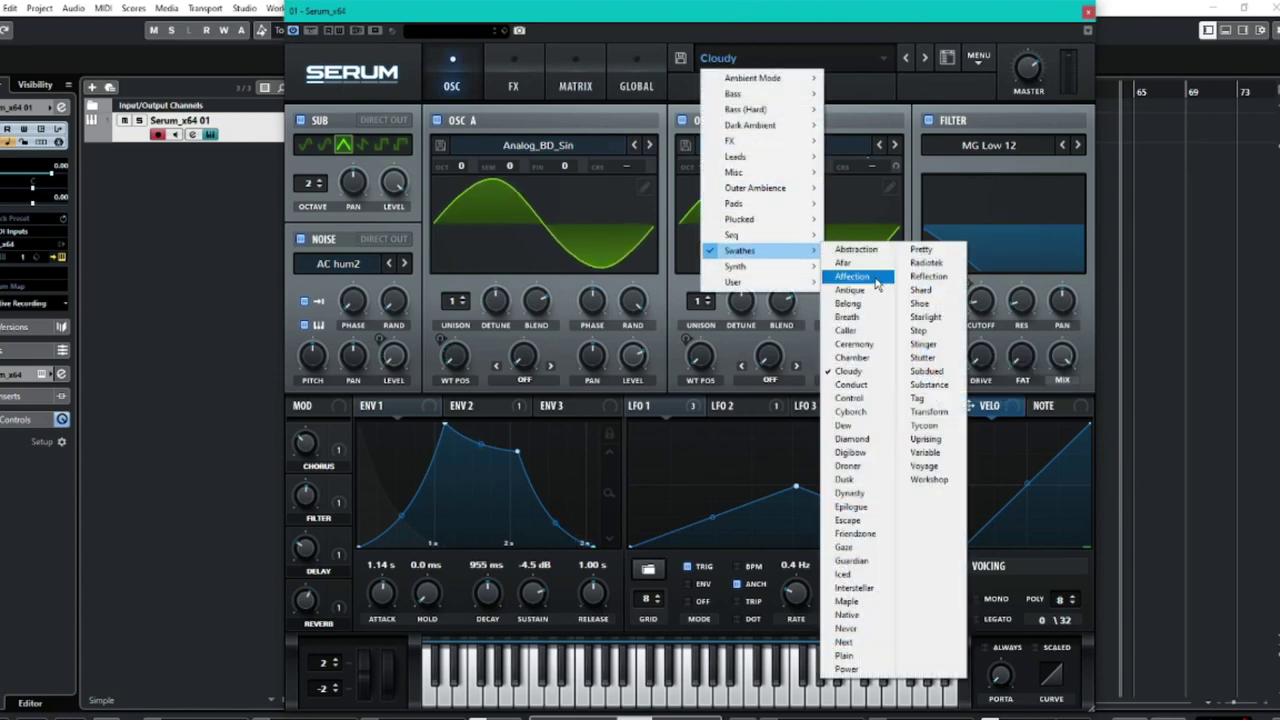
click(928, 305)
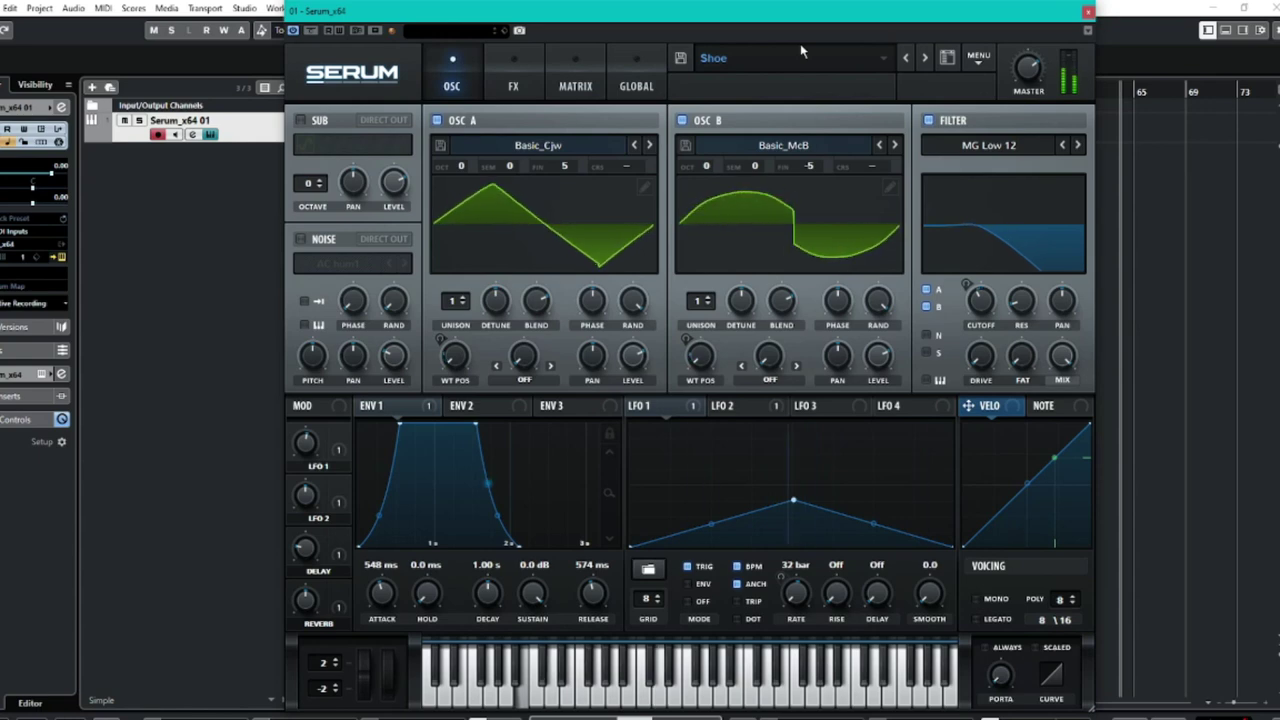
- Load the Dusk preset from Swathes in place of Shoe
click(801, 52)
mouse_move(778, 252)
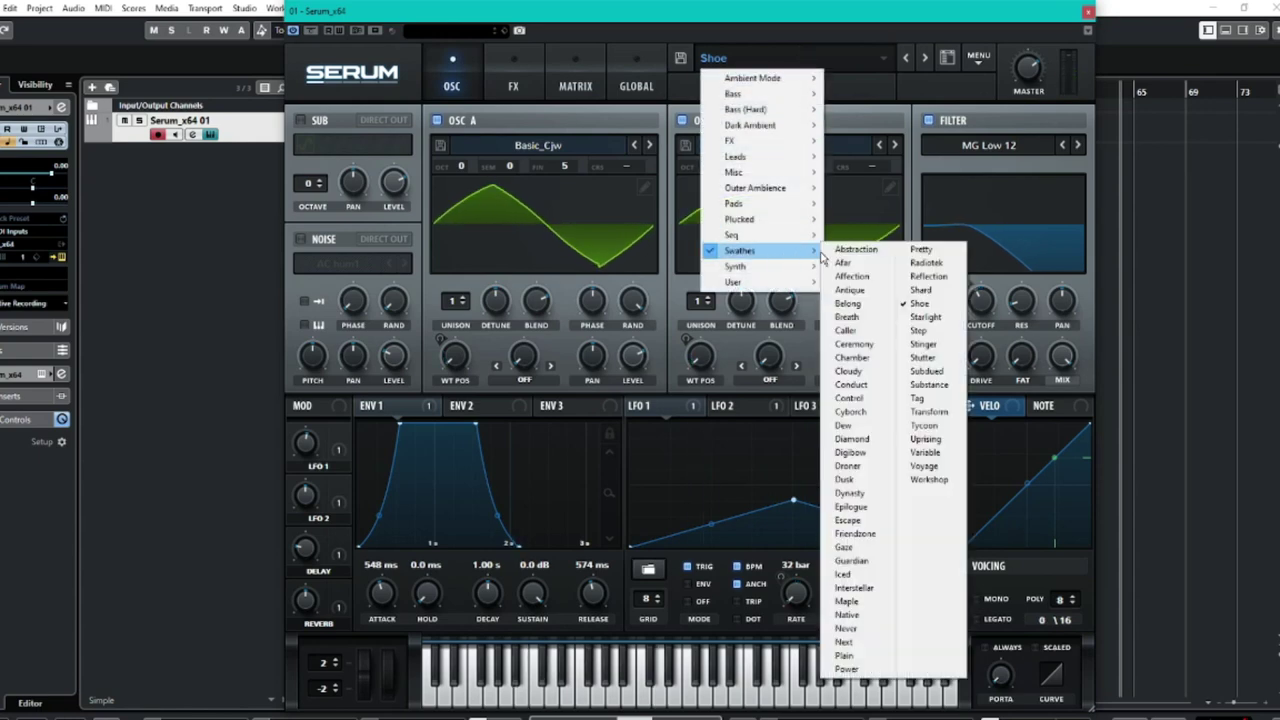
click(853, 480)
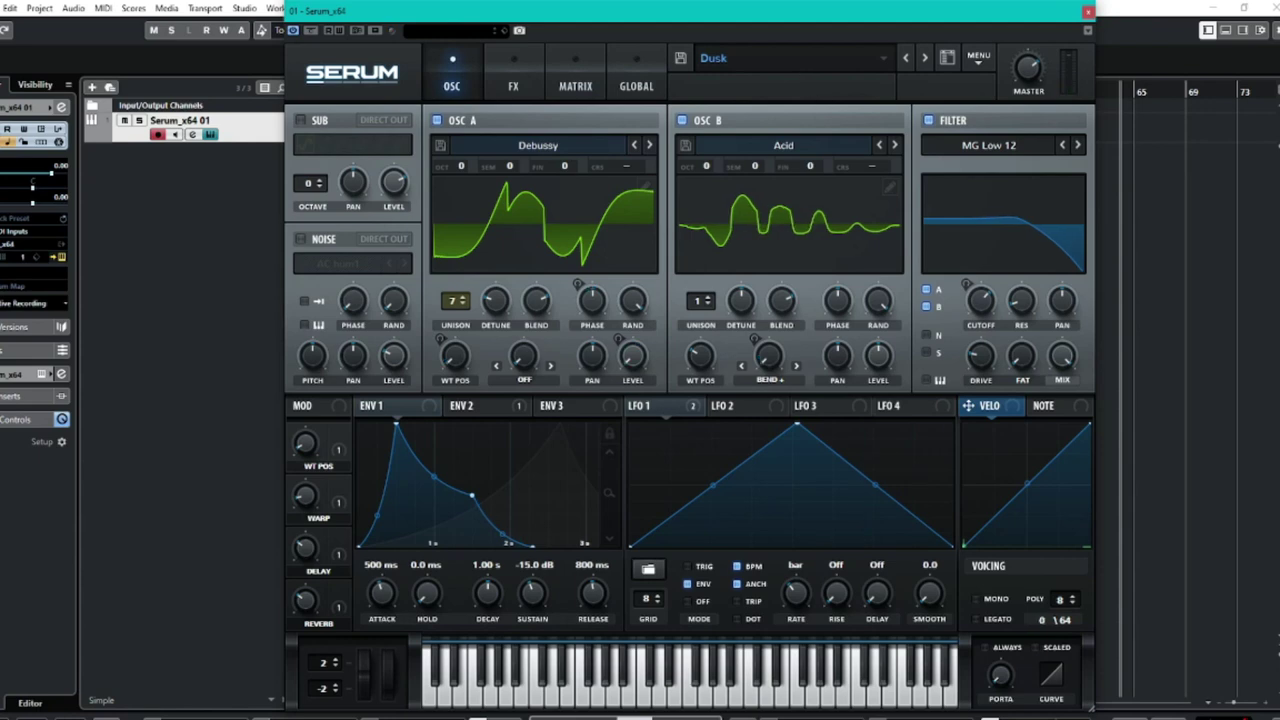
- Hide and reshow the Serum window, dismissing a stray right-click popup
key(Escape)
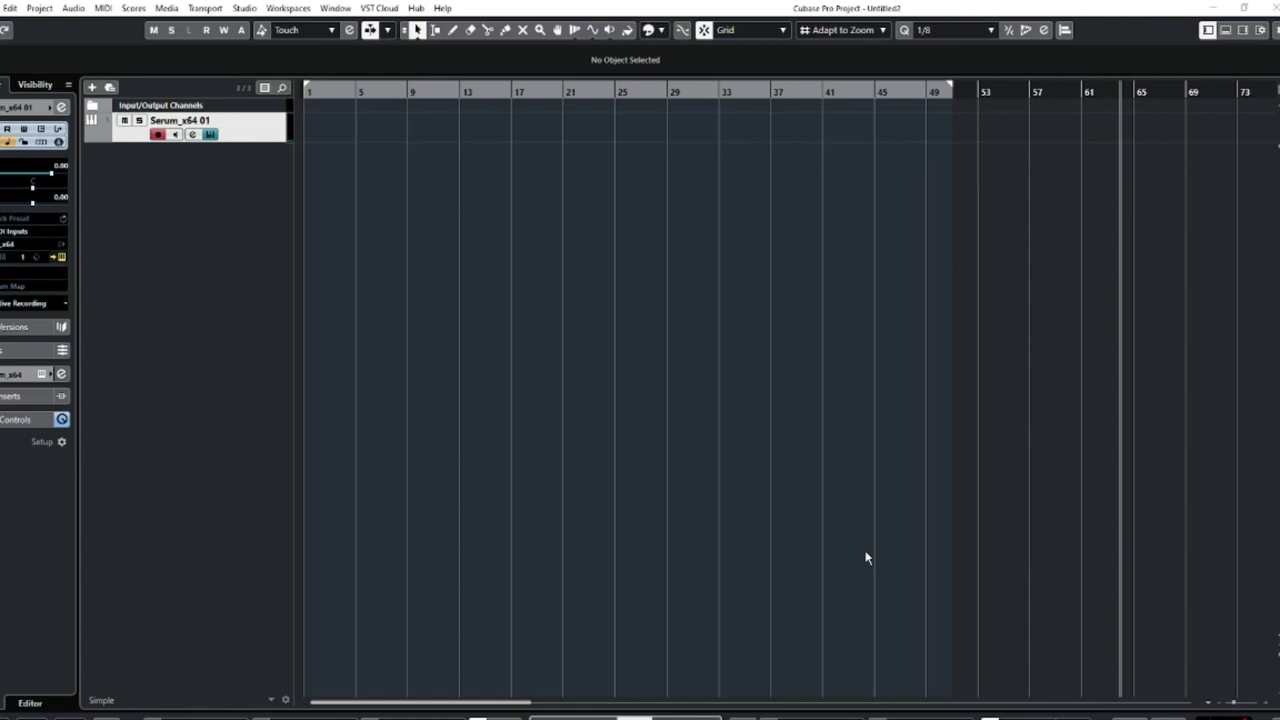
key(Return)
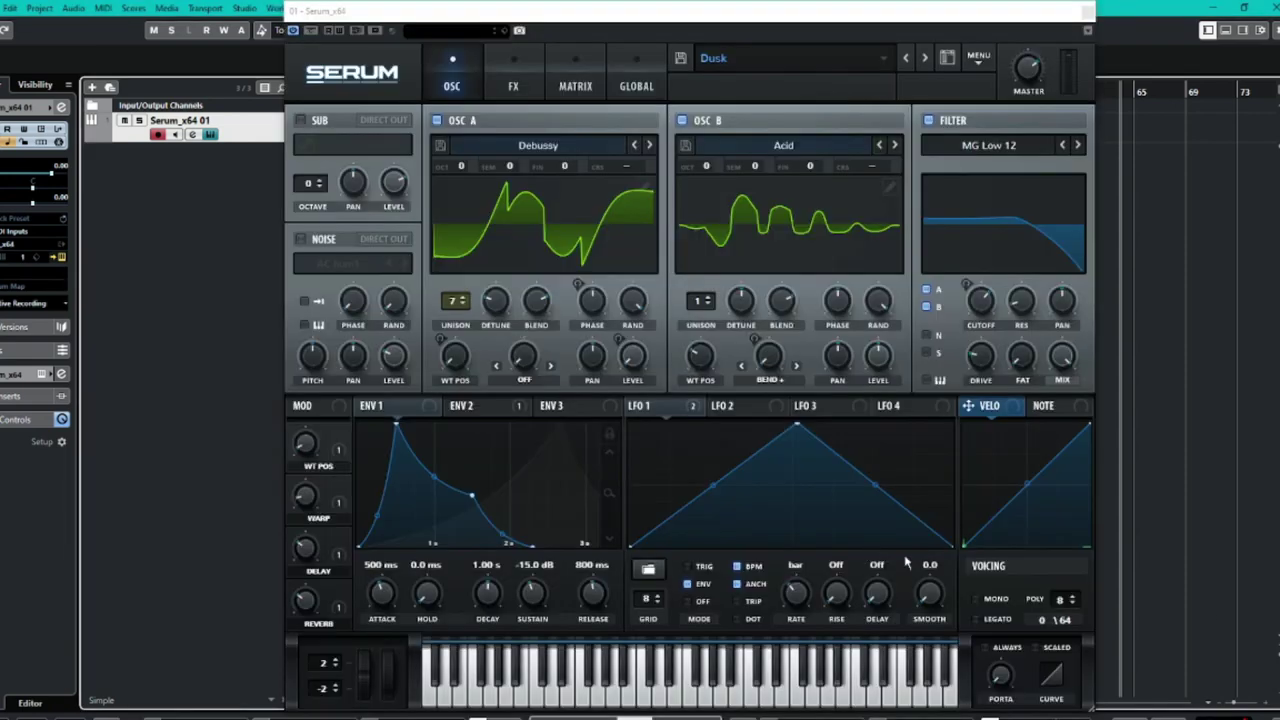
right_click(783, 356)
key(Escape)
- Browse the preset list's Dark Ambient folder, close it, then reopen it at Ambient Mode
click(755, 58)
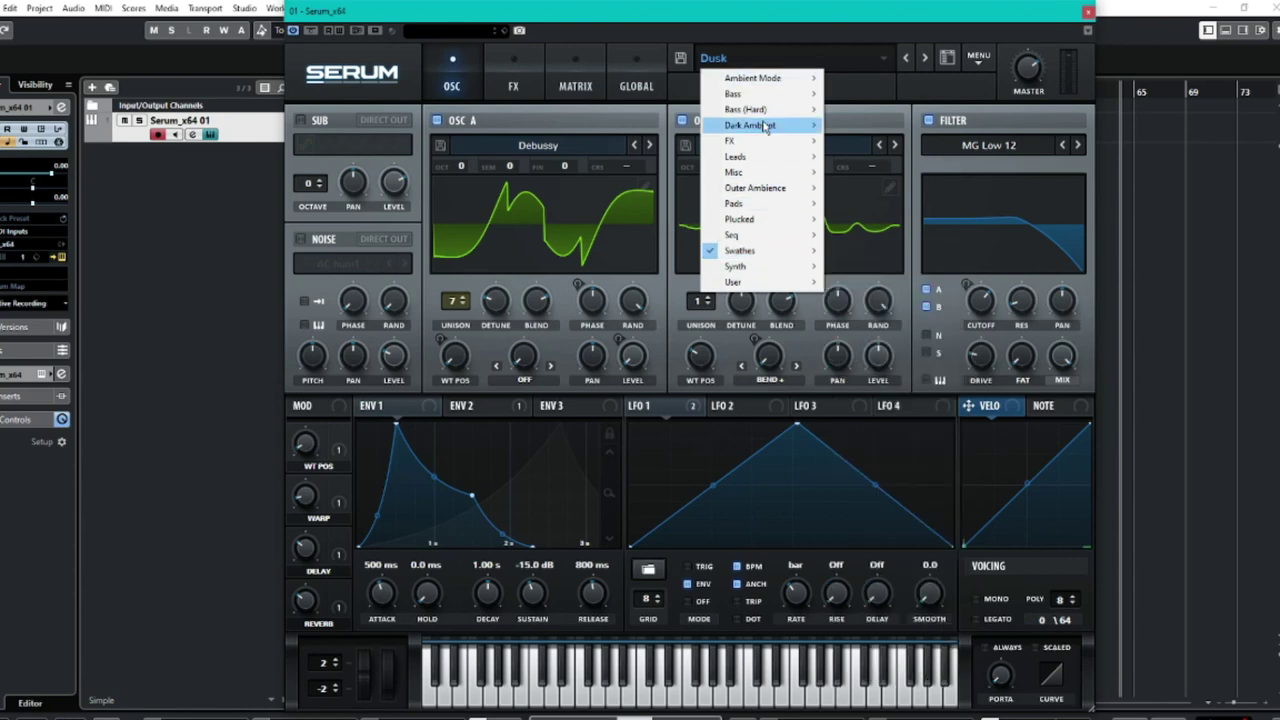
mouse_move(765, 131)
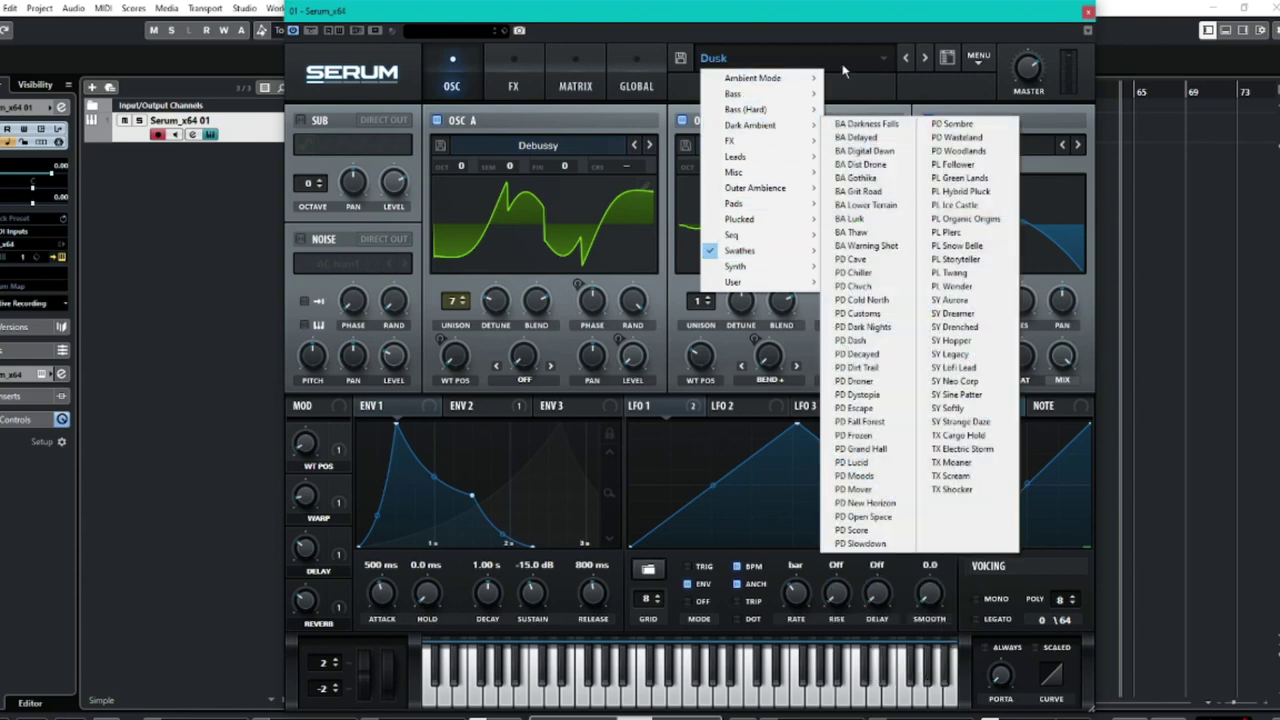
click(880, 15)
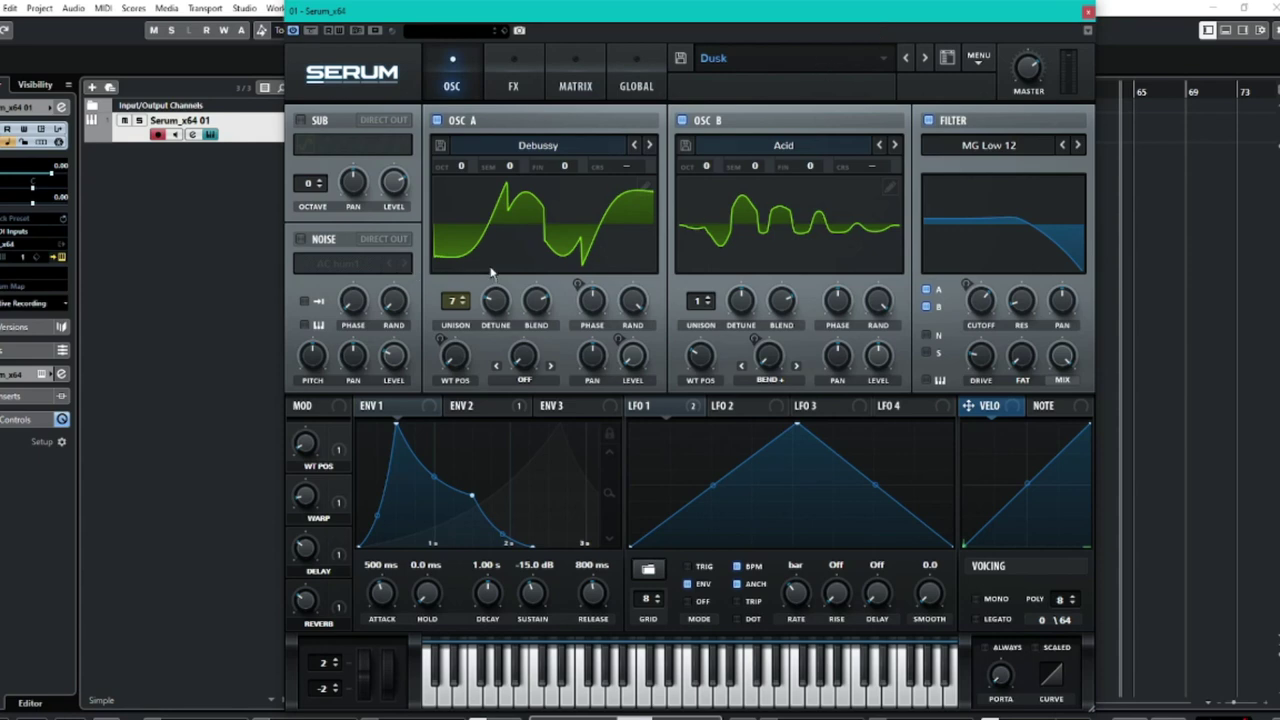
click(832, 68)
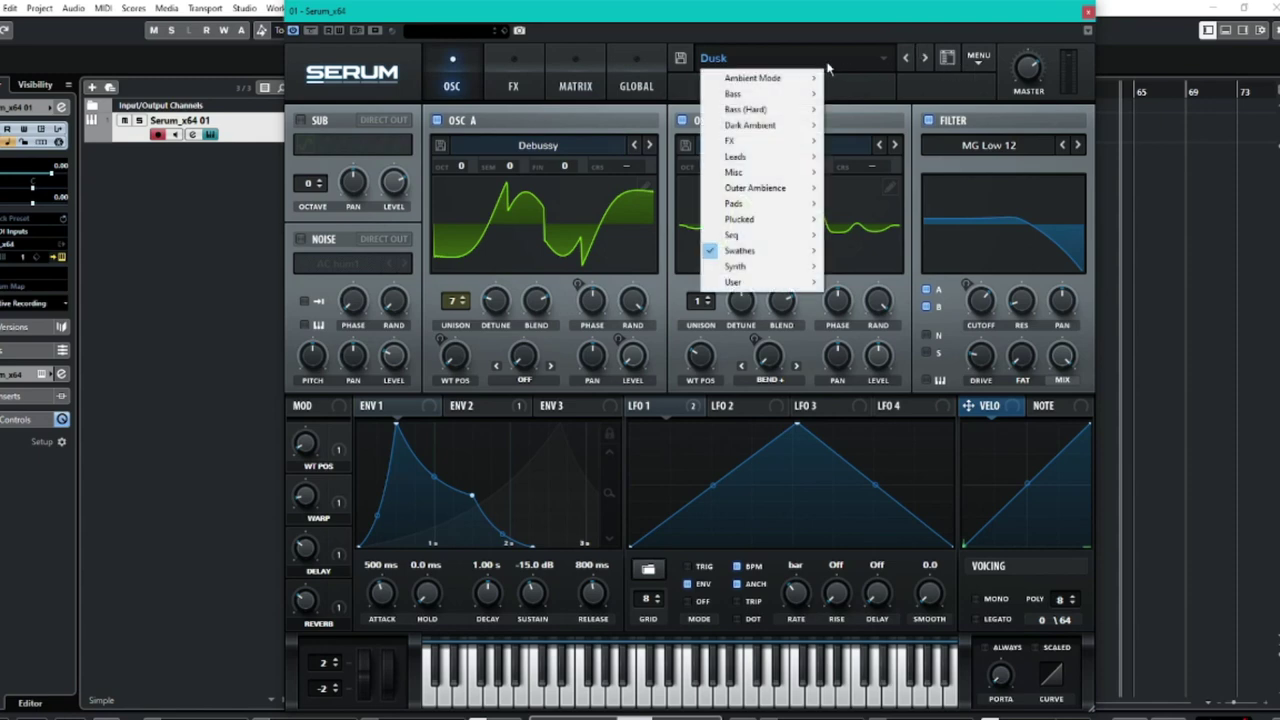
mouse_move(794, 84)
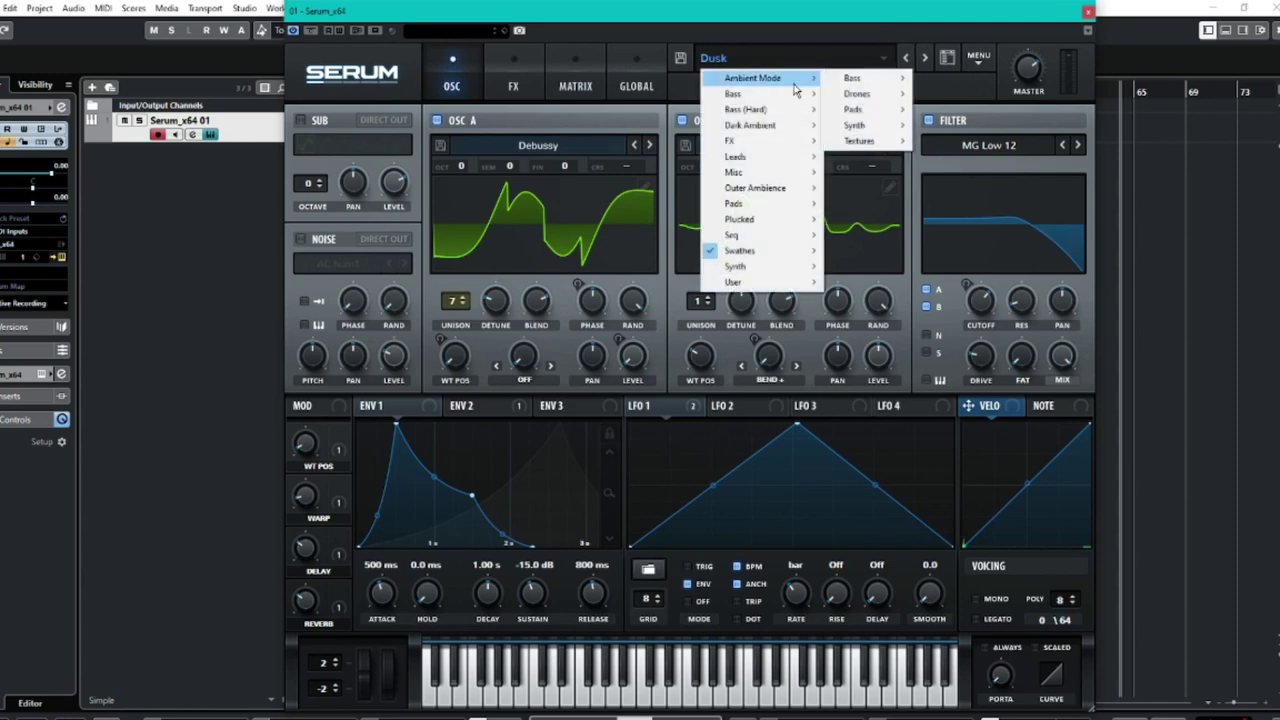